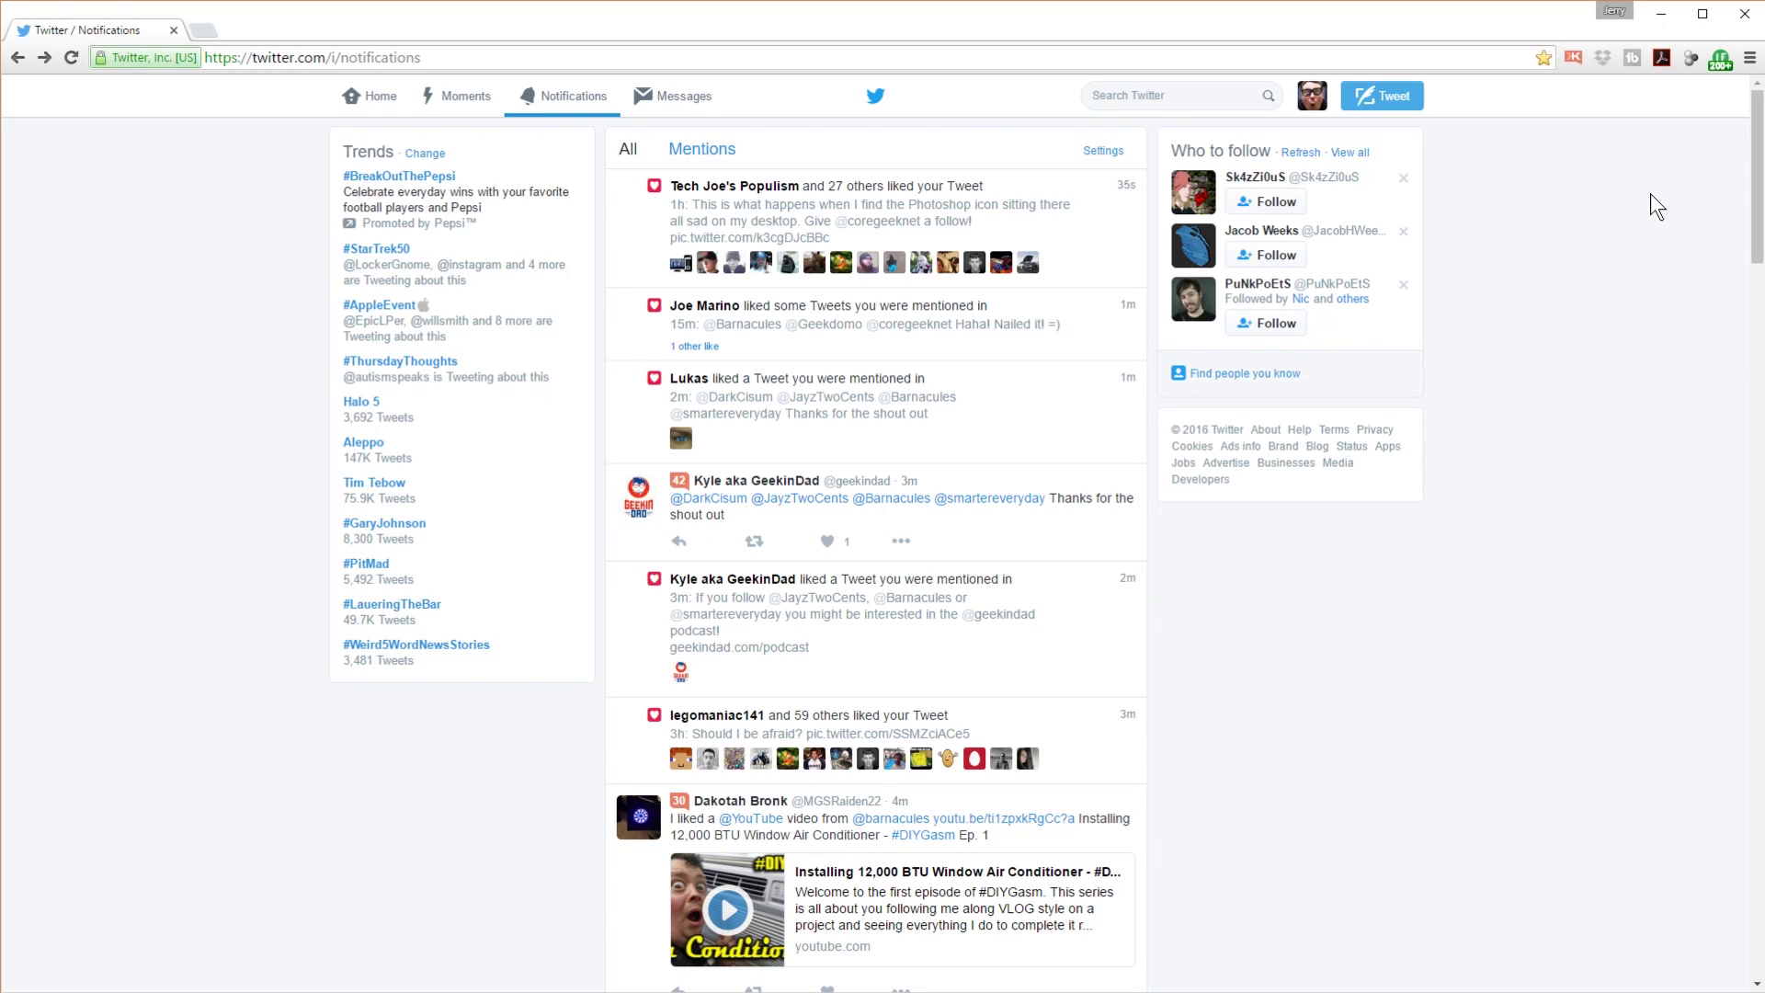
Step: From Chrome's extensions settings, search the Web Store for 'link redirect trace'
{"action": "left_click", "coordinate": [1749, 58]}
{"action": "left_click", "coordinate": [1597, 389]}
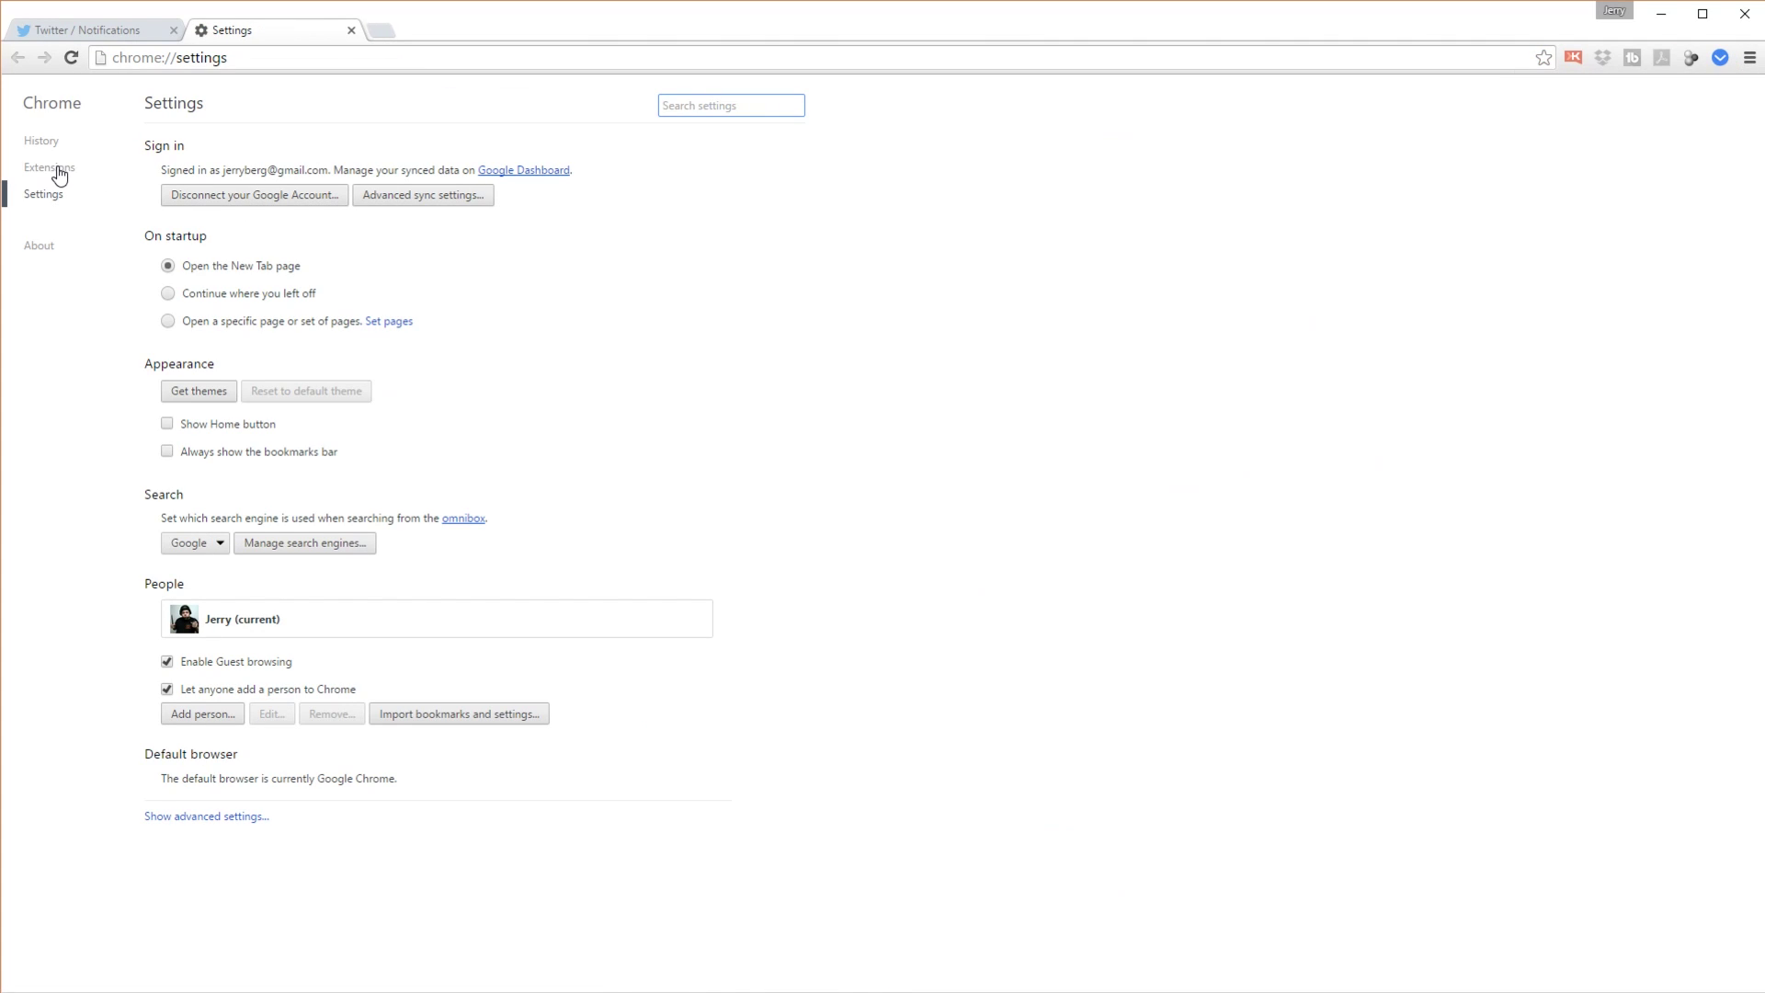
{"action": "left_click", "coordinate": [59, 173]}
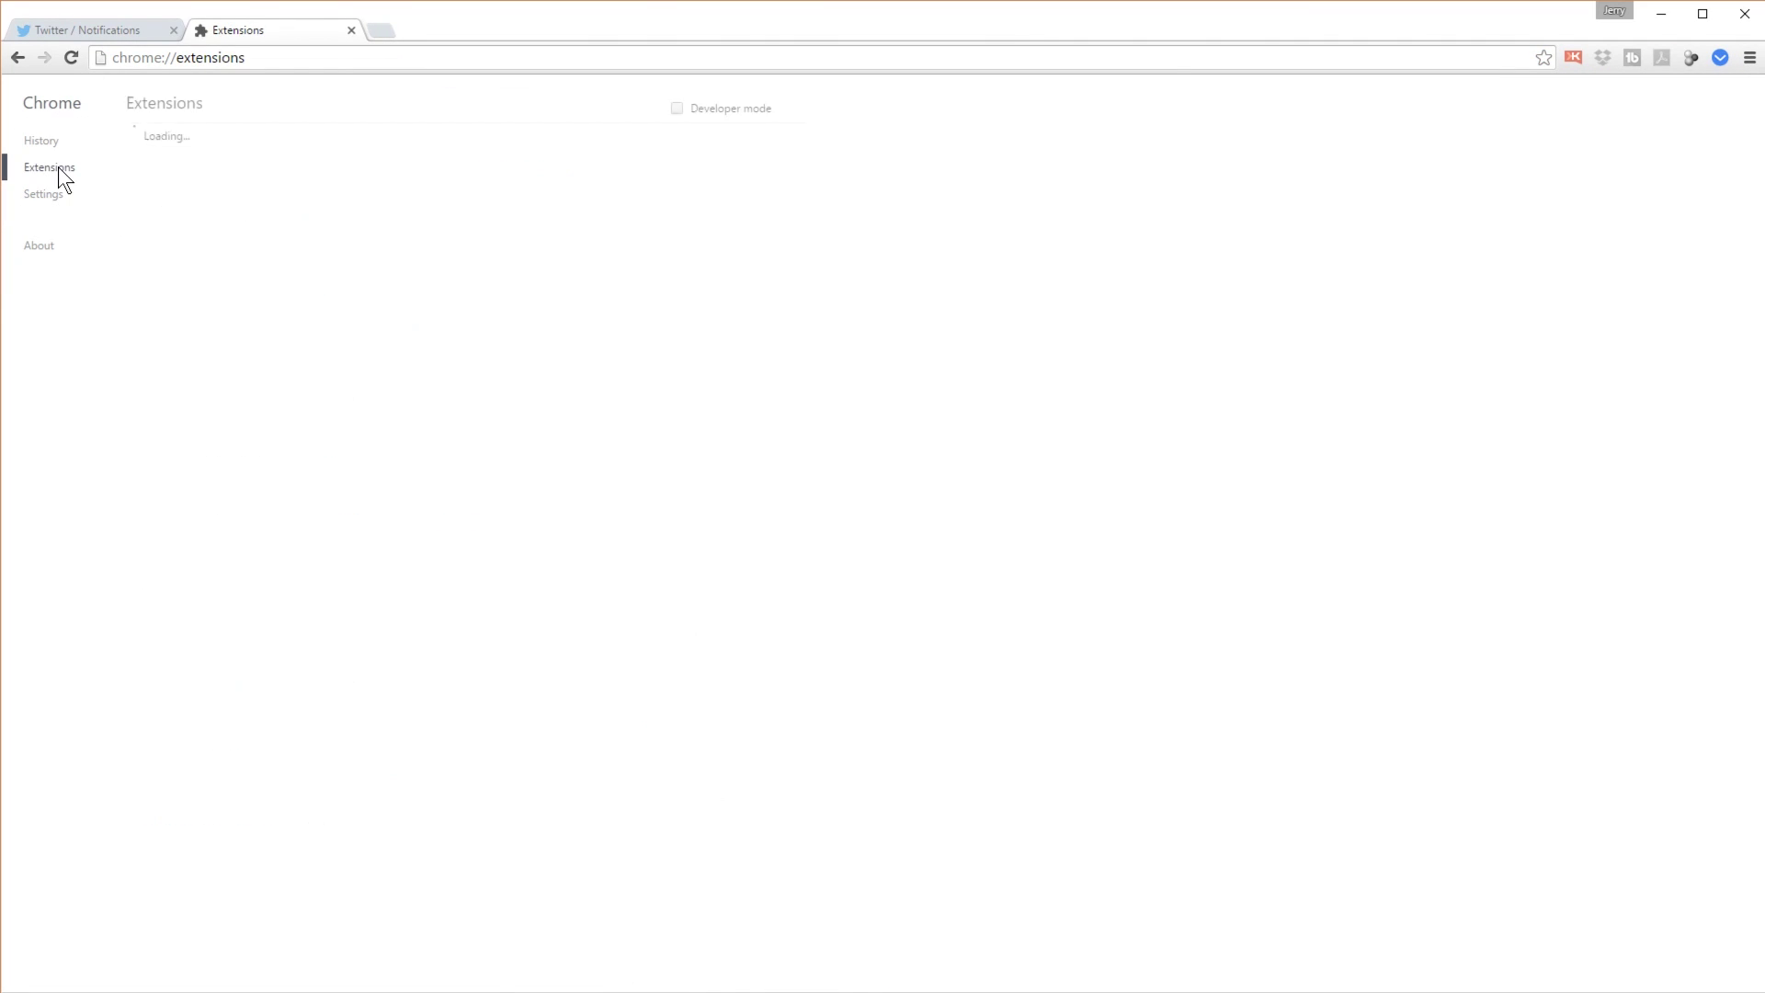
{"action": "scroll", "coordinate": [1138, 481], "scroll_direction": "down", "scroll_amount": 6}
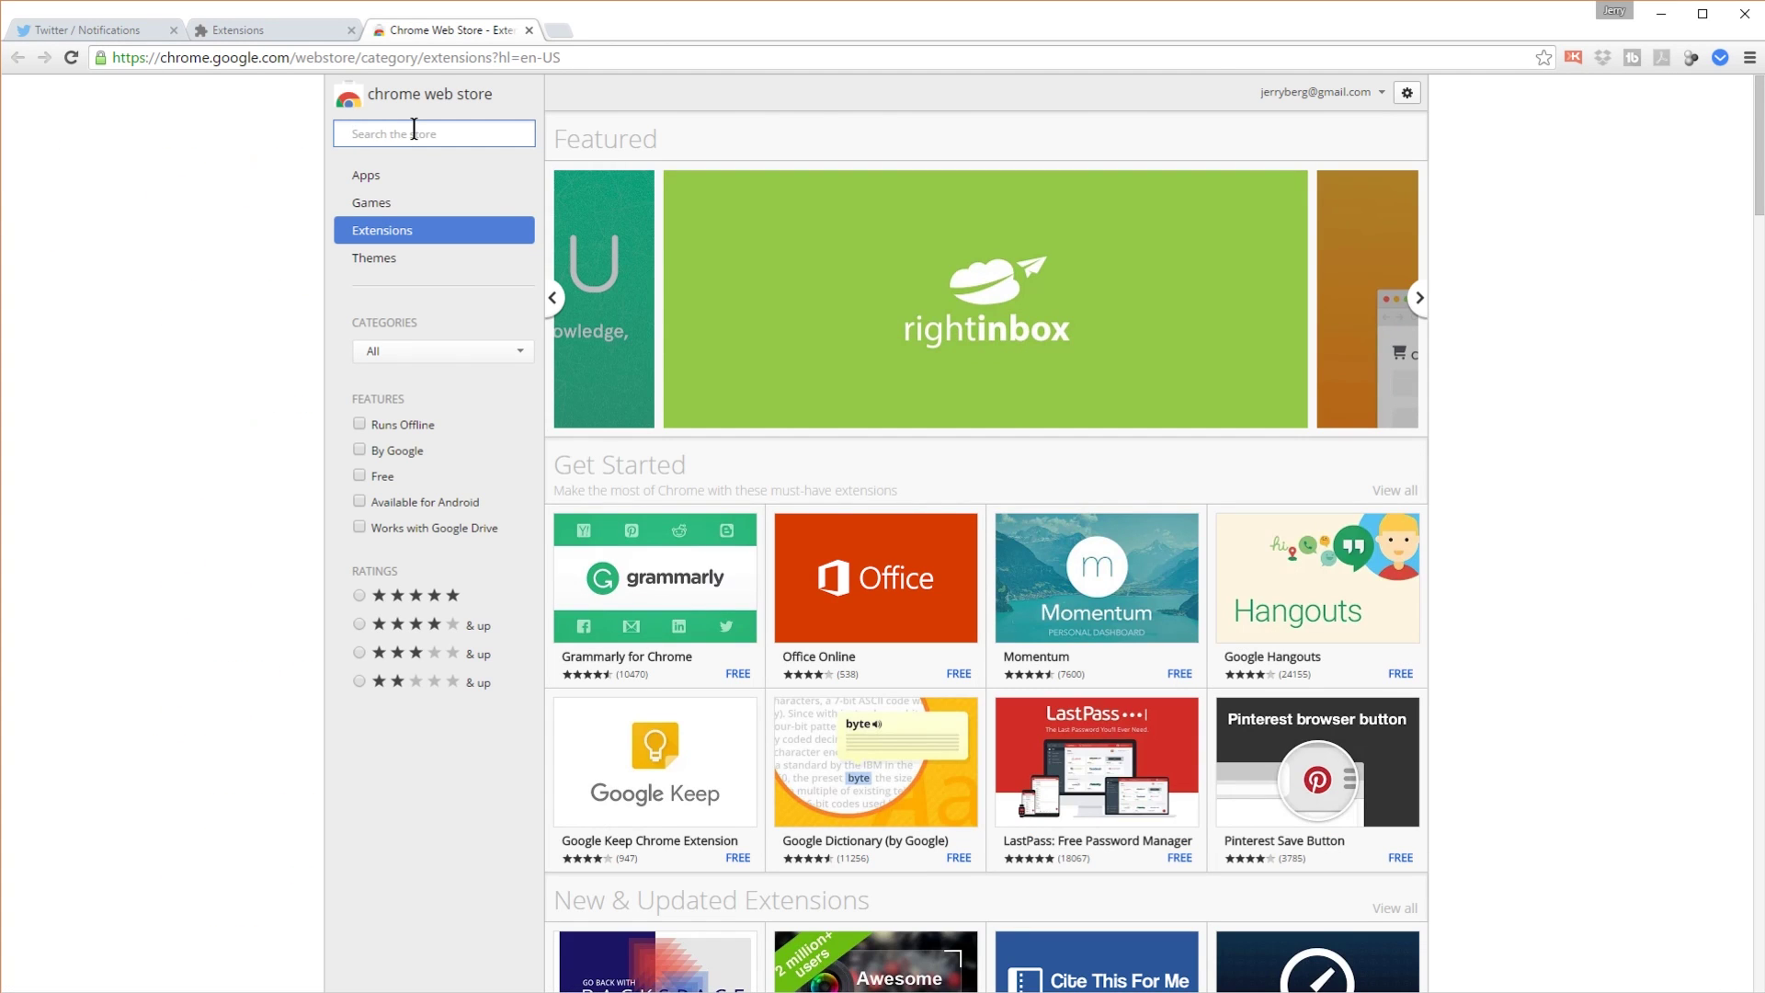
{"action": "type", "text": "link redirect trace"}
{"action": "key", "text": "Return"}
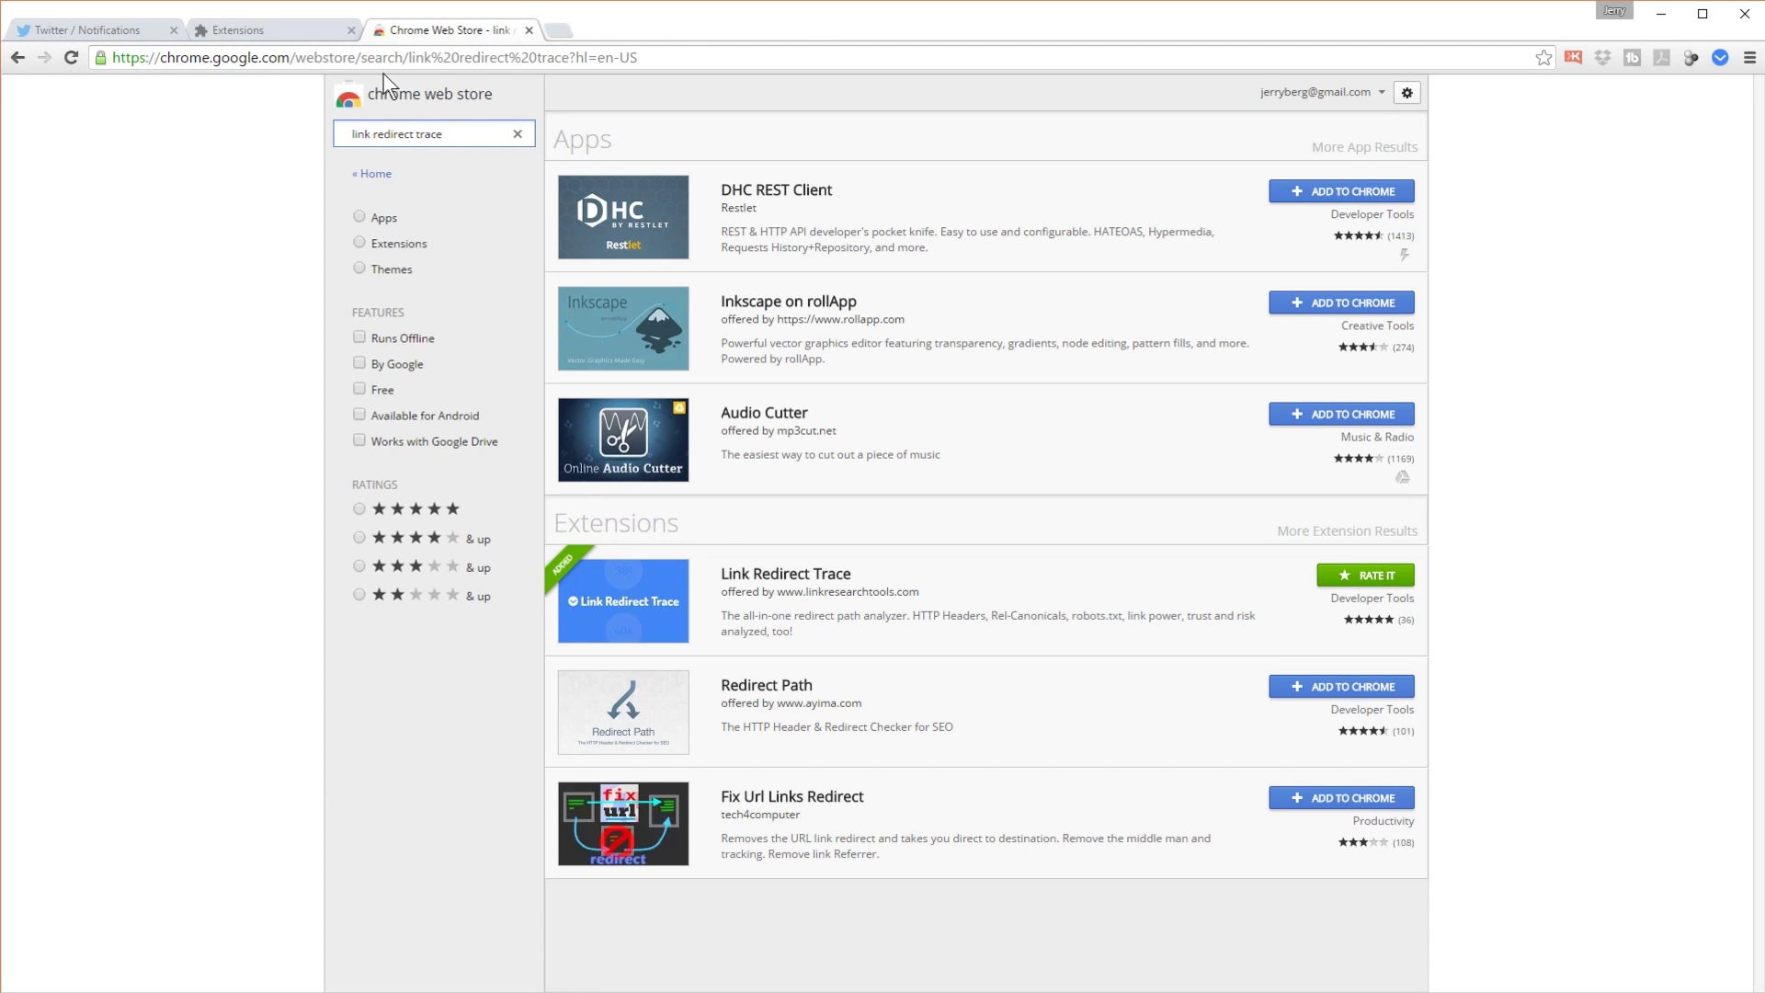
Step: Back on the extensions list, tick 'Allow in incognito' for Link Redirect Trace
{"action": "left_click", "coordinate": [529, 30]}
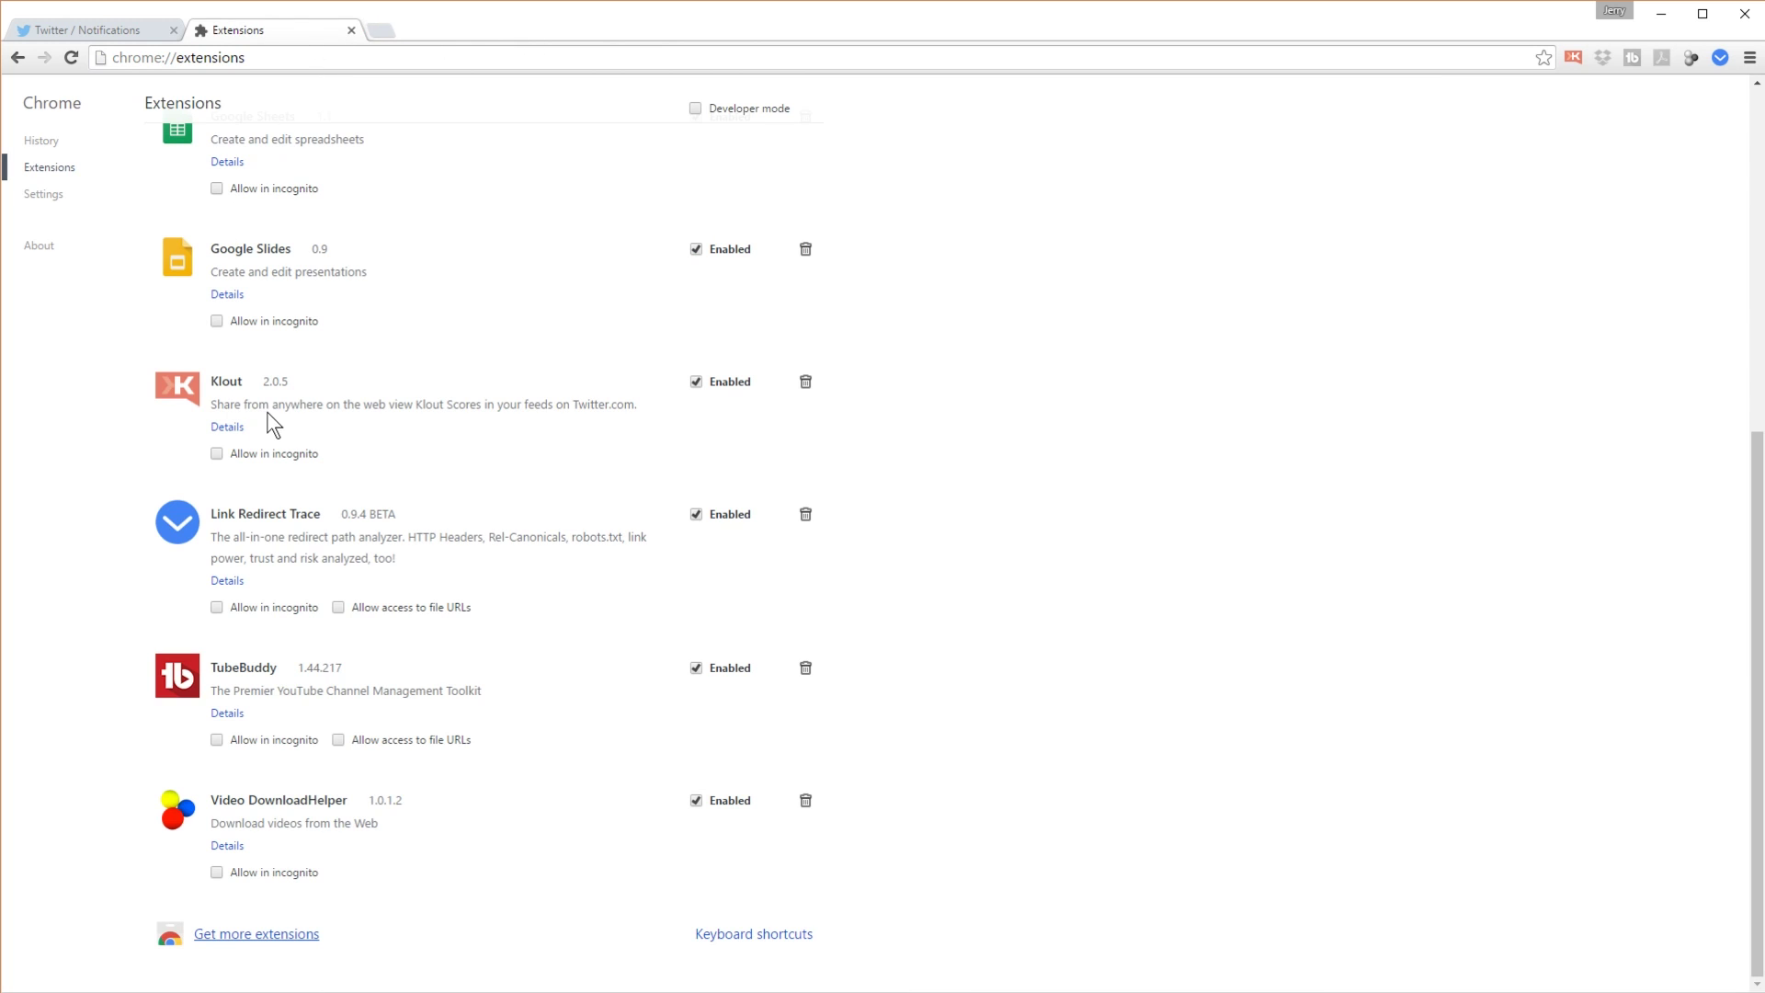
{"action": "scroll", "coordinate": [1329, 598], "scroll_direction": "up", "scroll_amount": 6}
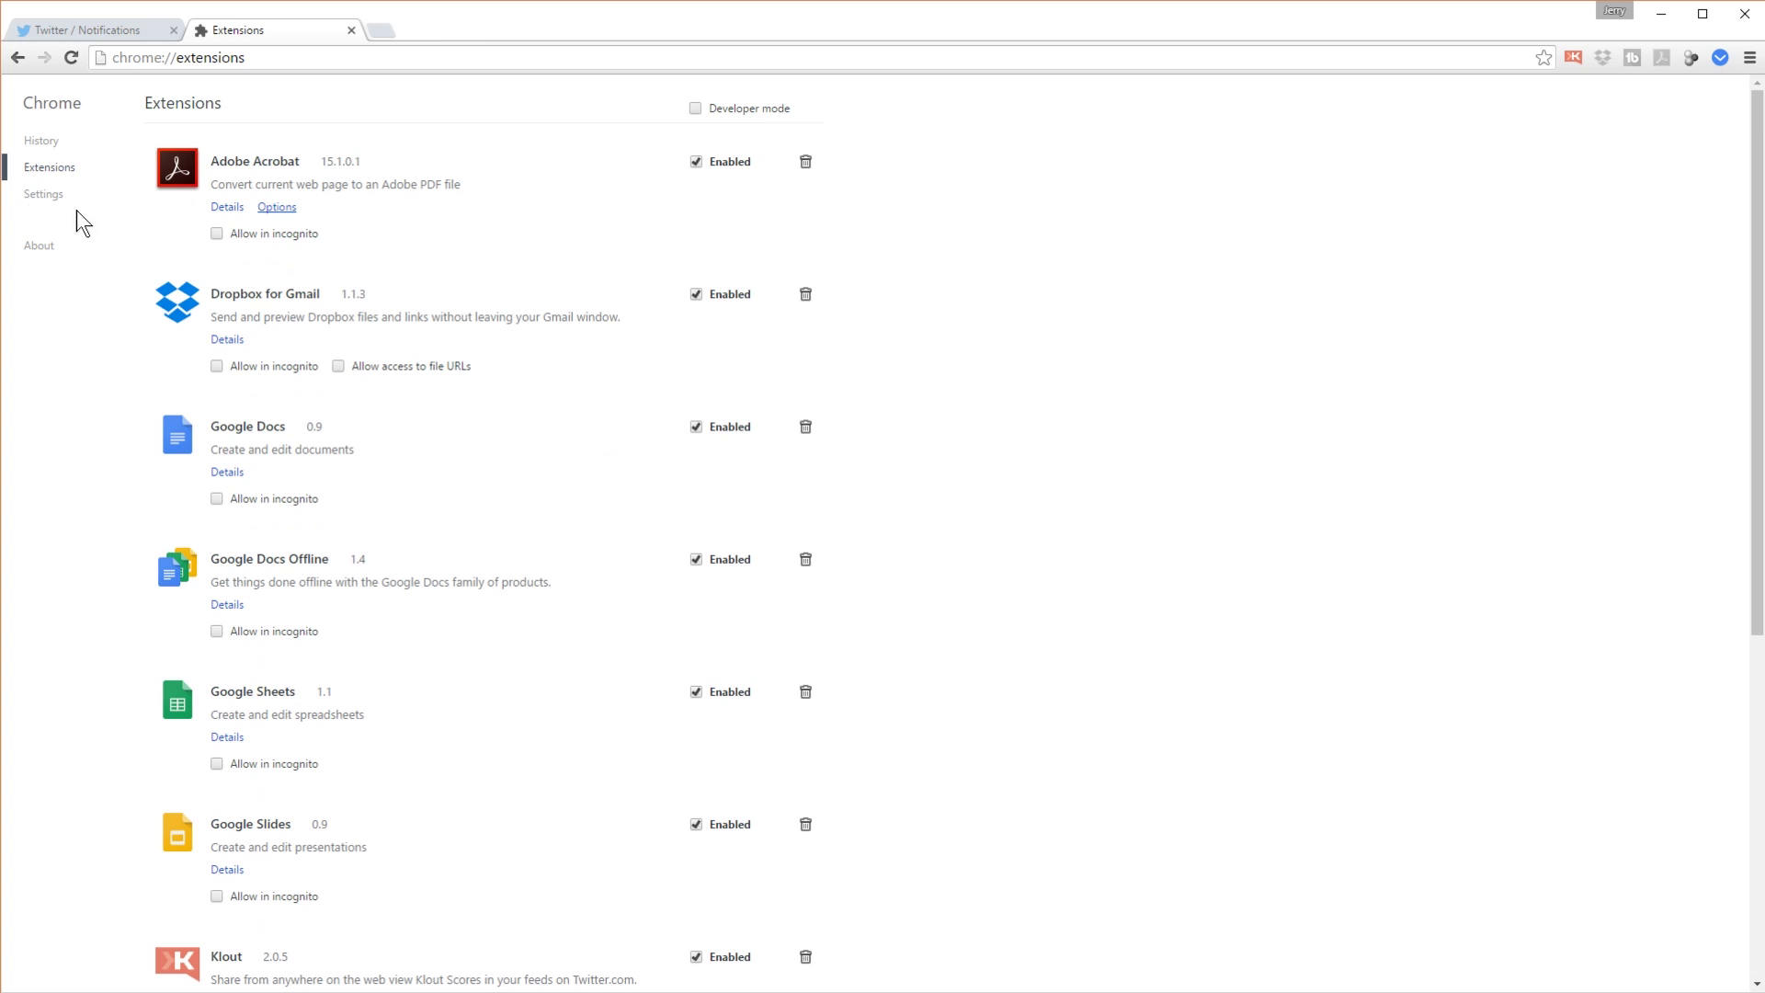
{"action": "scroll", "coordinate": [262, 543], "scroll_direction": "down", "scroll_amount": 6}
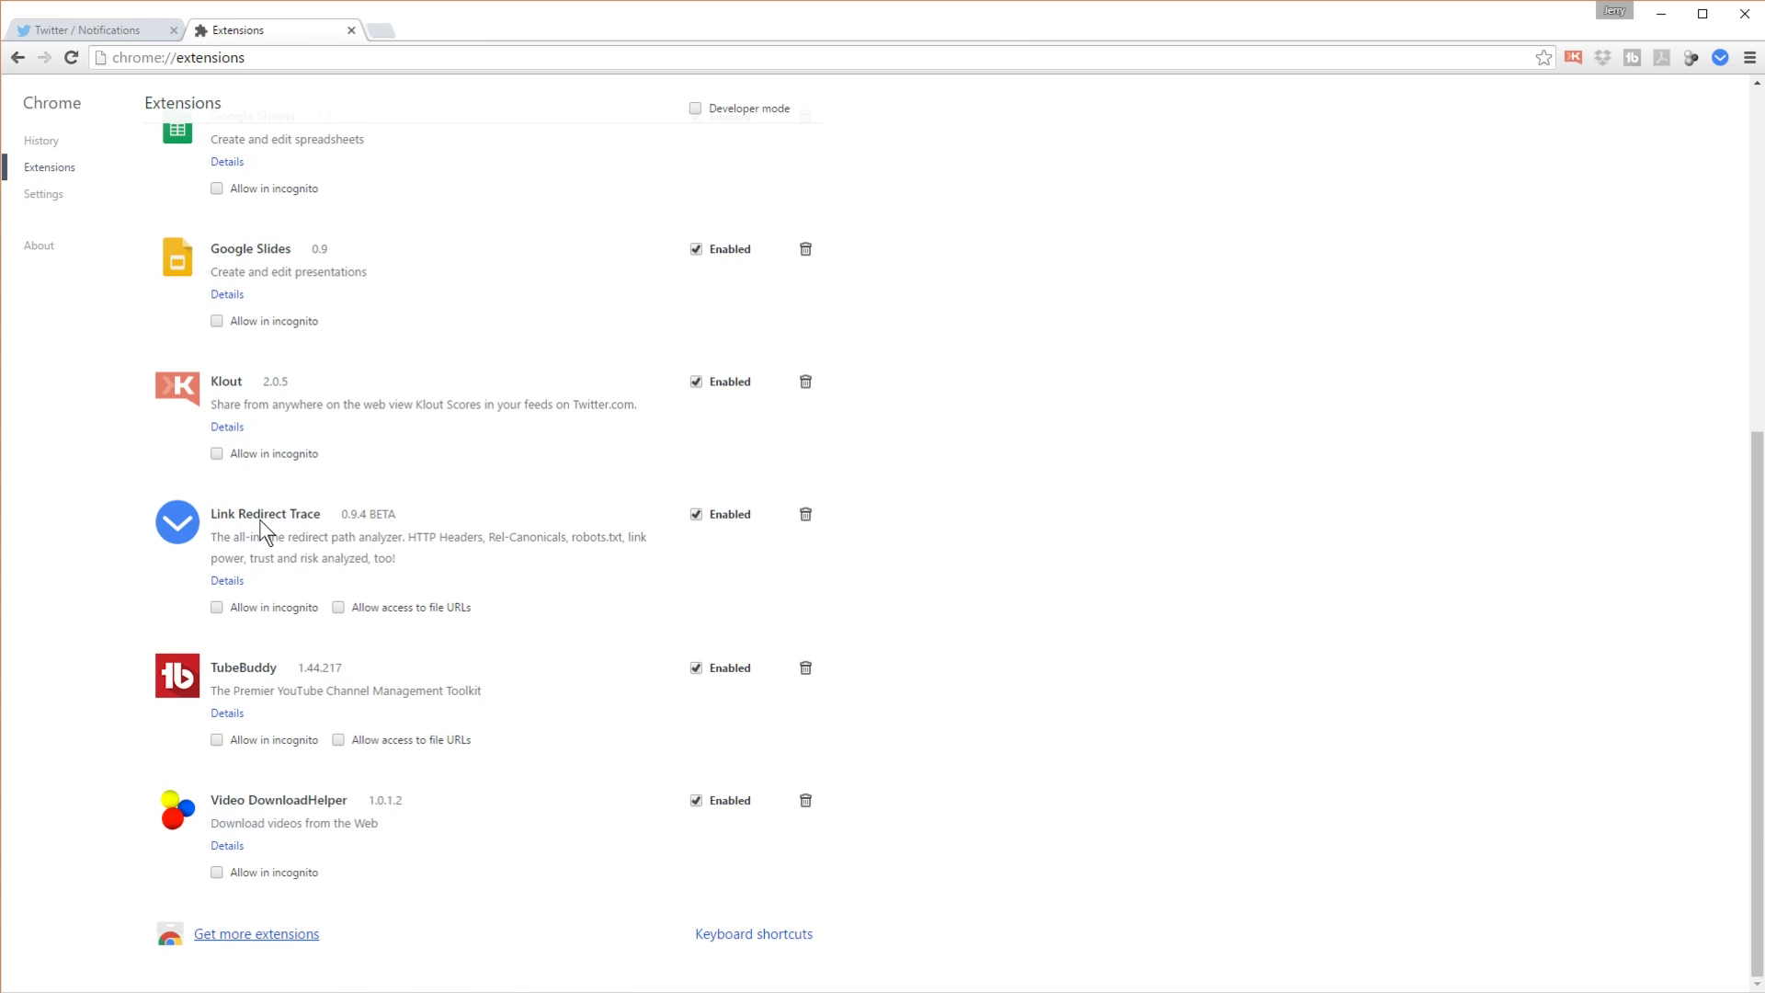
{"action": "left_click", "coordinate": [216, 607]}
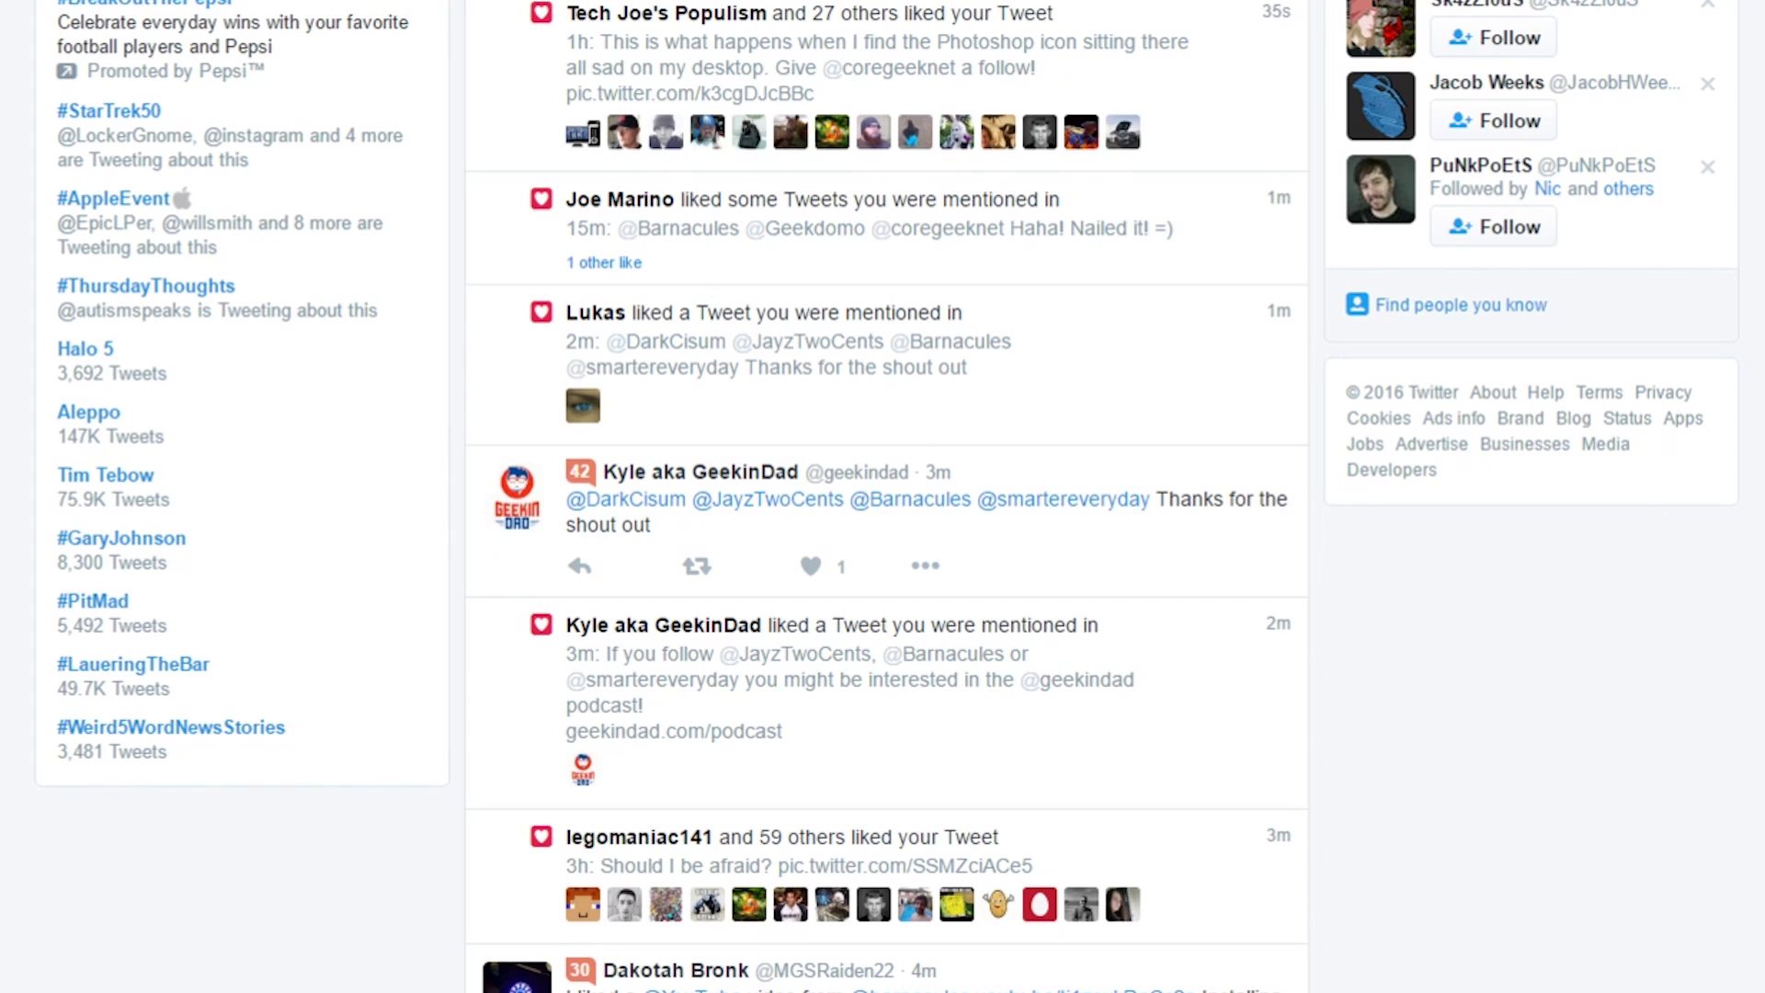
Step: Scroll the notifications feed down to the spam 'Let's have a chat' reply with the goo.gl/A13n9i link
{"action": "scroll", "coordinate": [1738, 616], "scroll_direction": "down", "scroll_amount": 3}
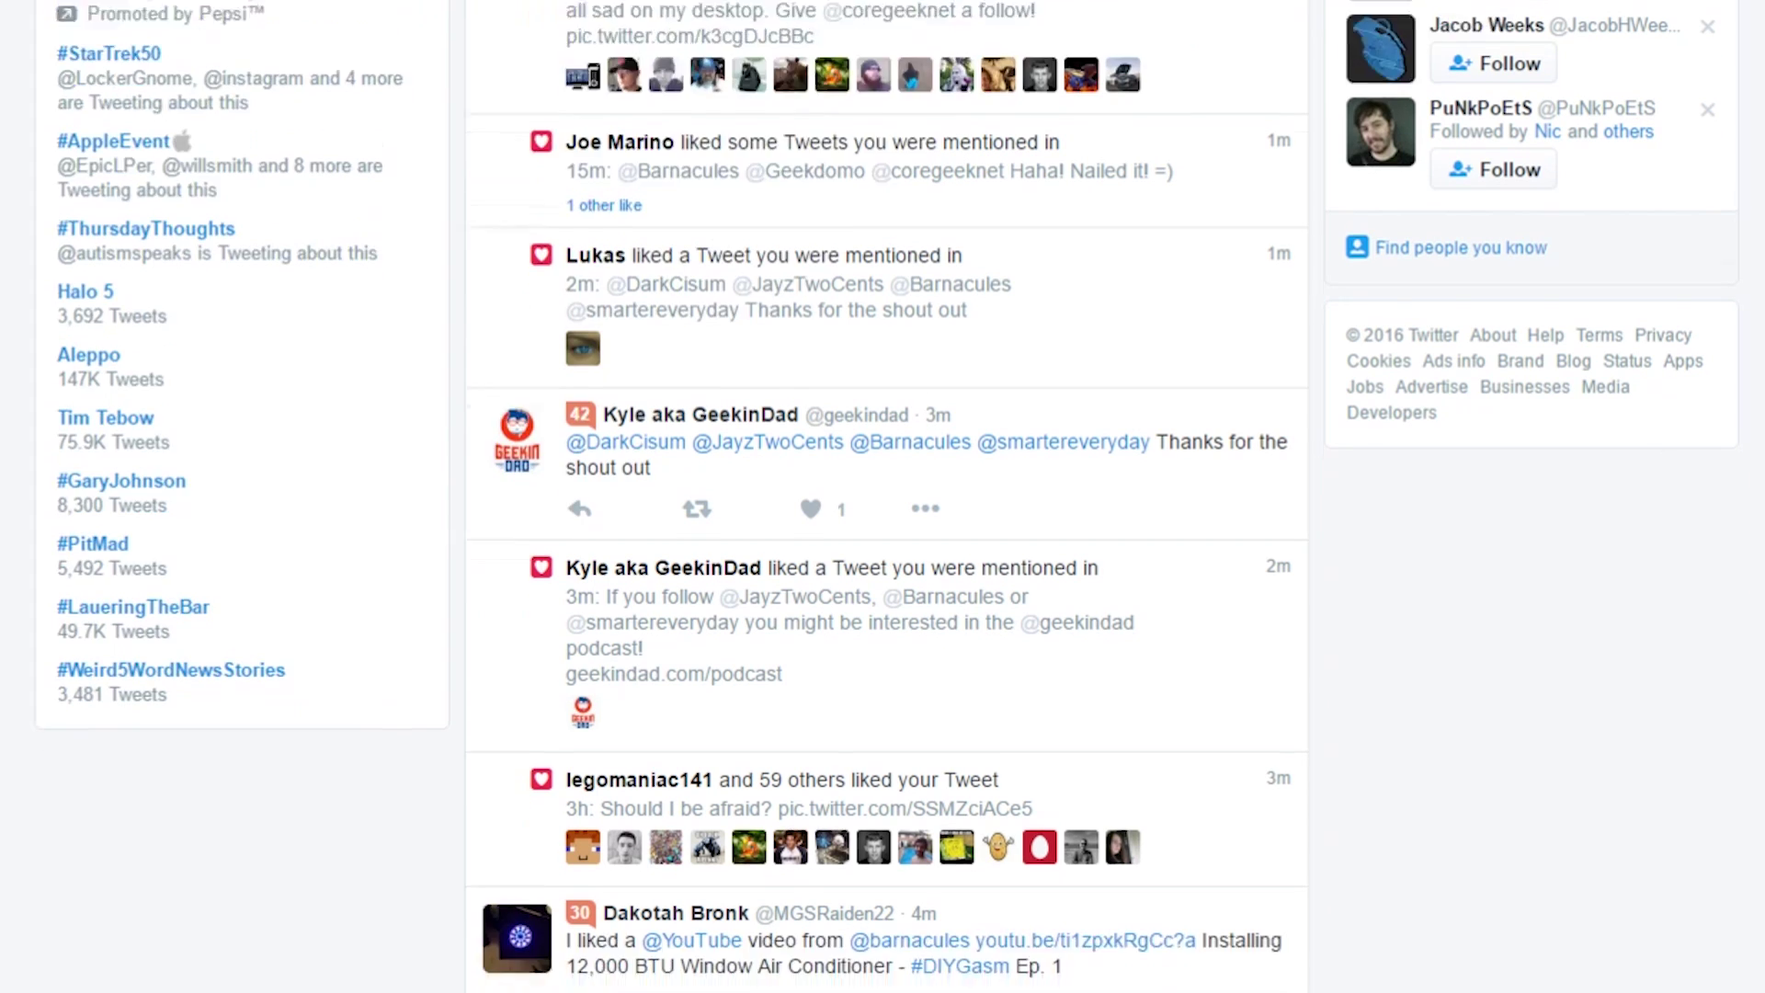
{"action": "scroll", "coordinate": [1664, 579], "scroll_direction": "down", "scroll_amount": 10}
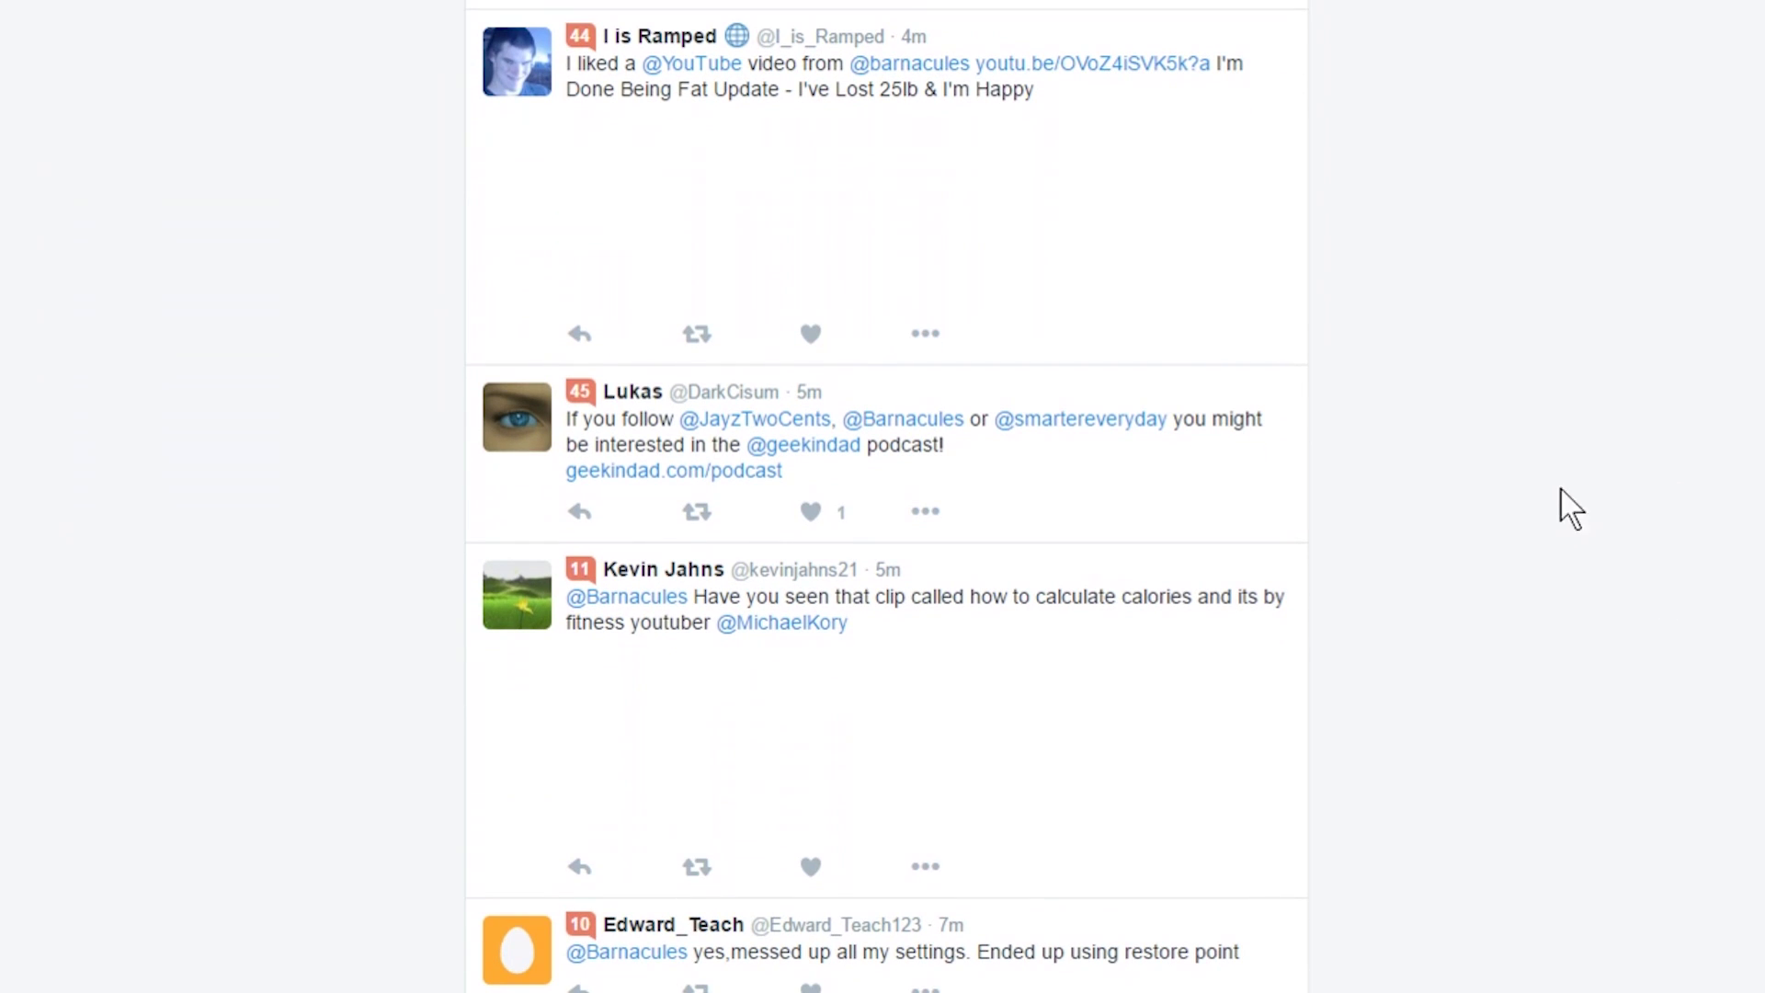
{"action": "scroll", "coordinate": [1614, 502], "scroll_direction": "down", "scroll_amount": 3}
{"action": "scroll", "coordinate": [1614, 502], "scroll_direction": "up", "scroll_amount": 2}
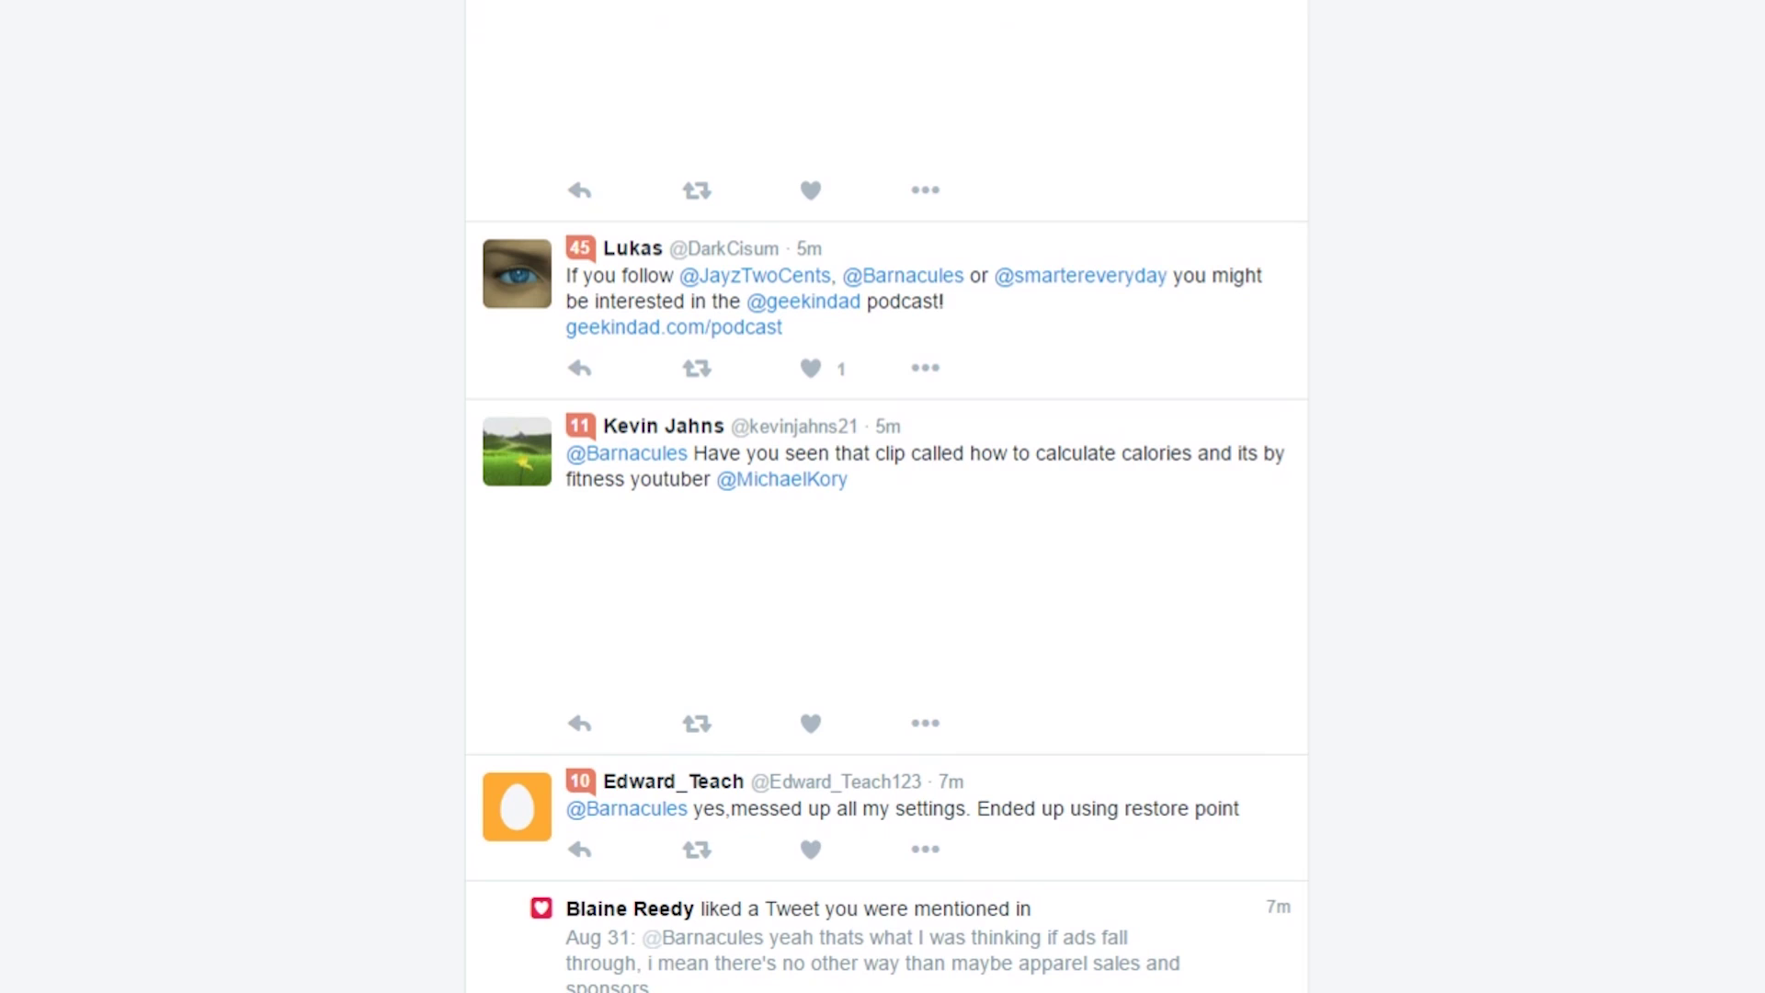
{"action": "scroll", "coordinate": [886, 496], "scroll_direction": "down", "scroll_amount": 4}
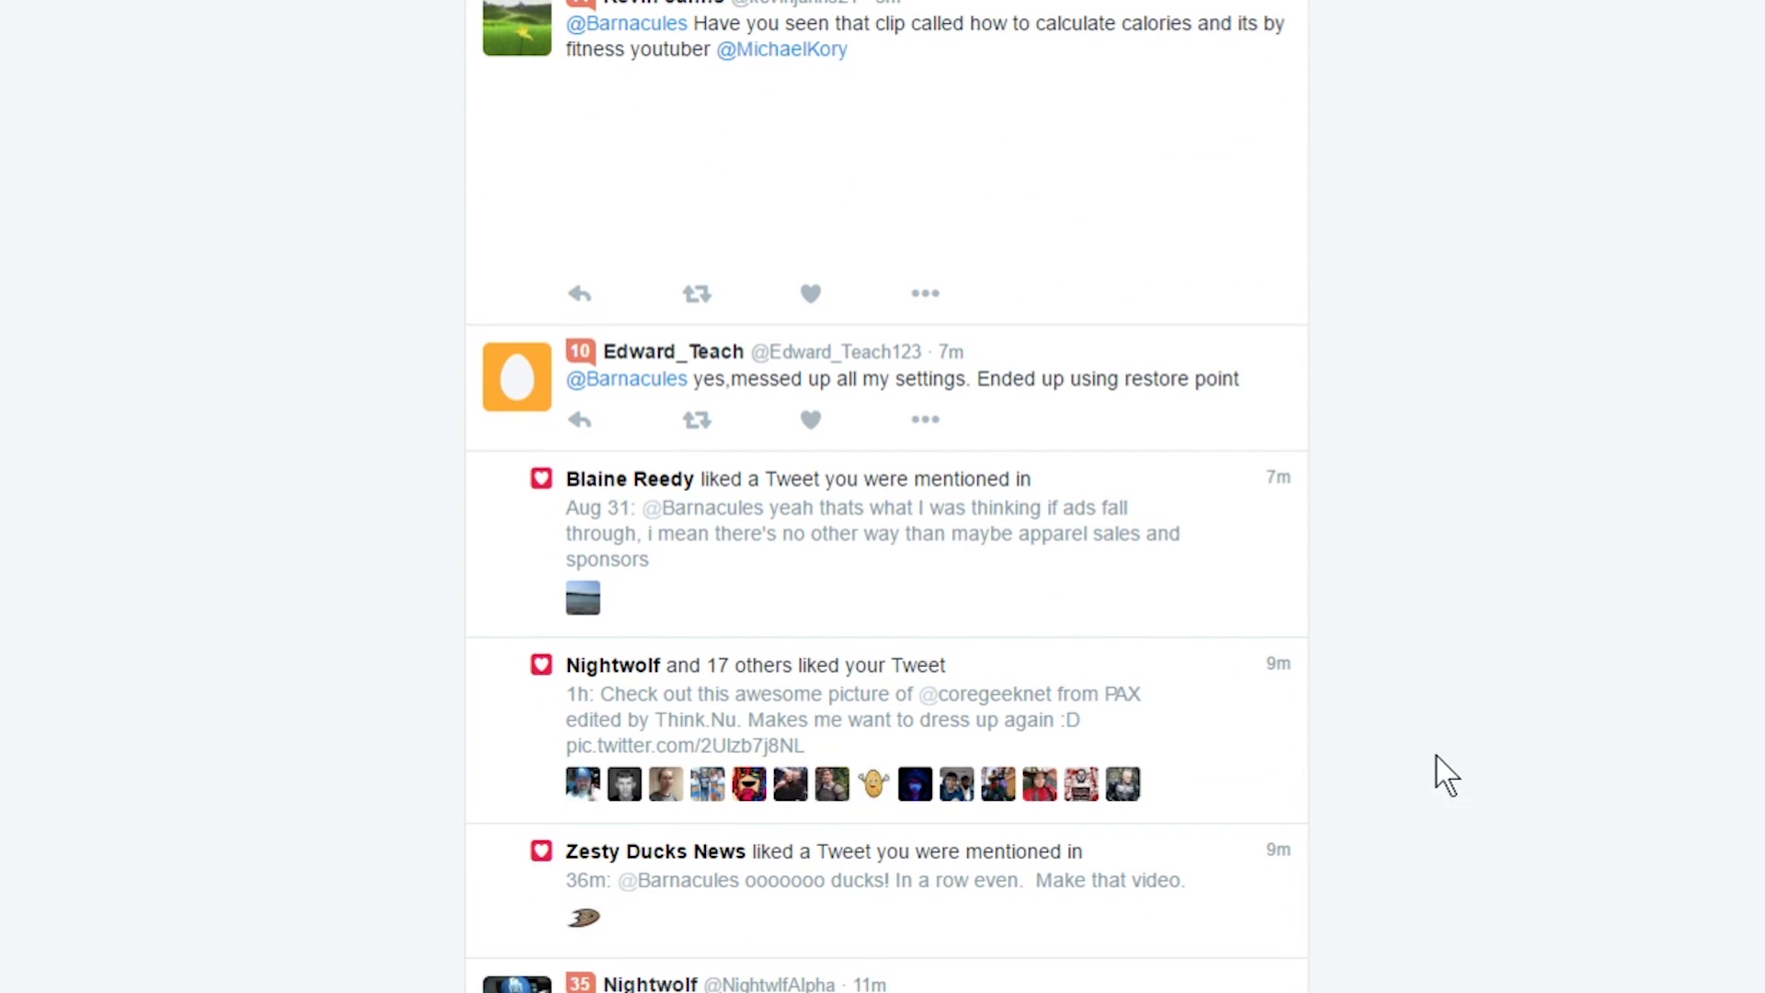
{"action": "scroll", "coordinate": [1312, 796], "scroll_direction": "down", "scroll_amount": 3}
{"action": "scroll", "coordinate": [1315, 803], "scroll_direction": "down", "scroll_amount": 3}
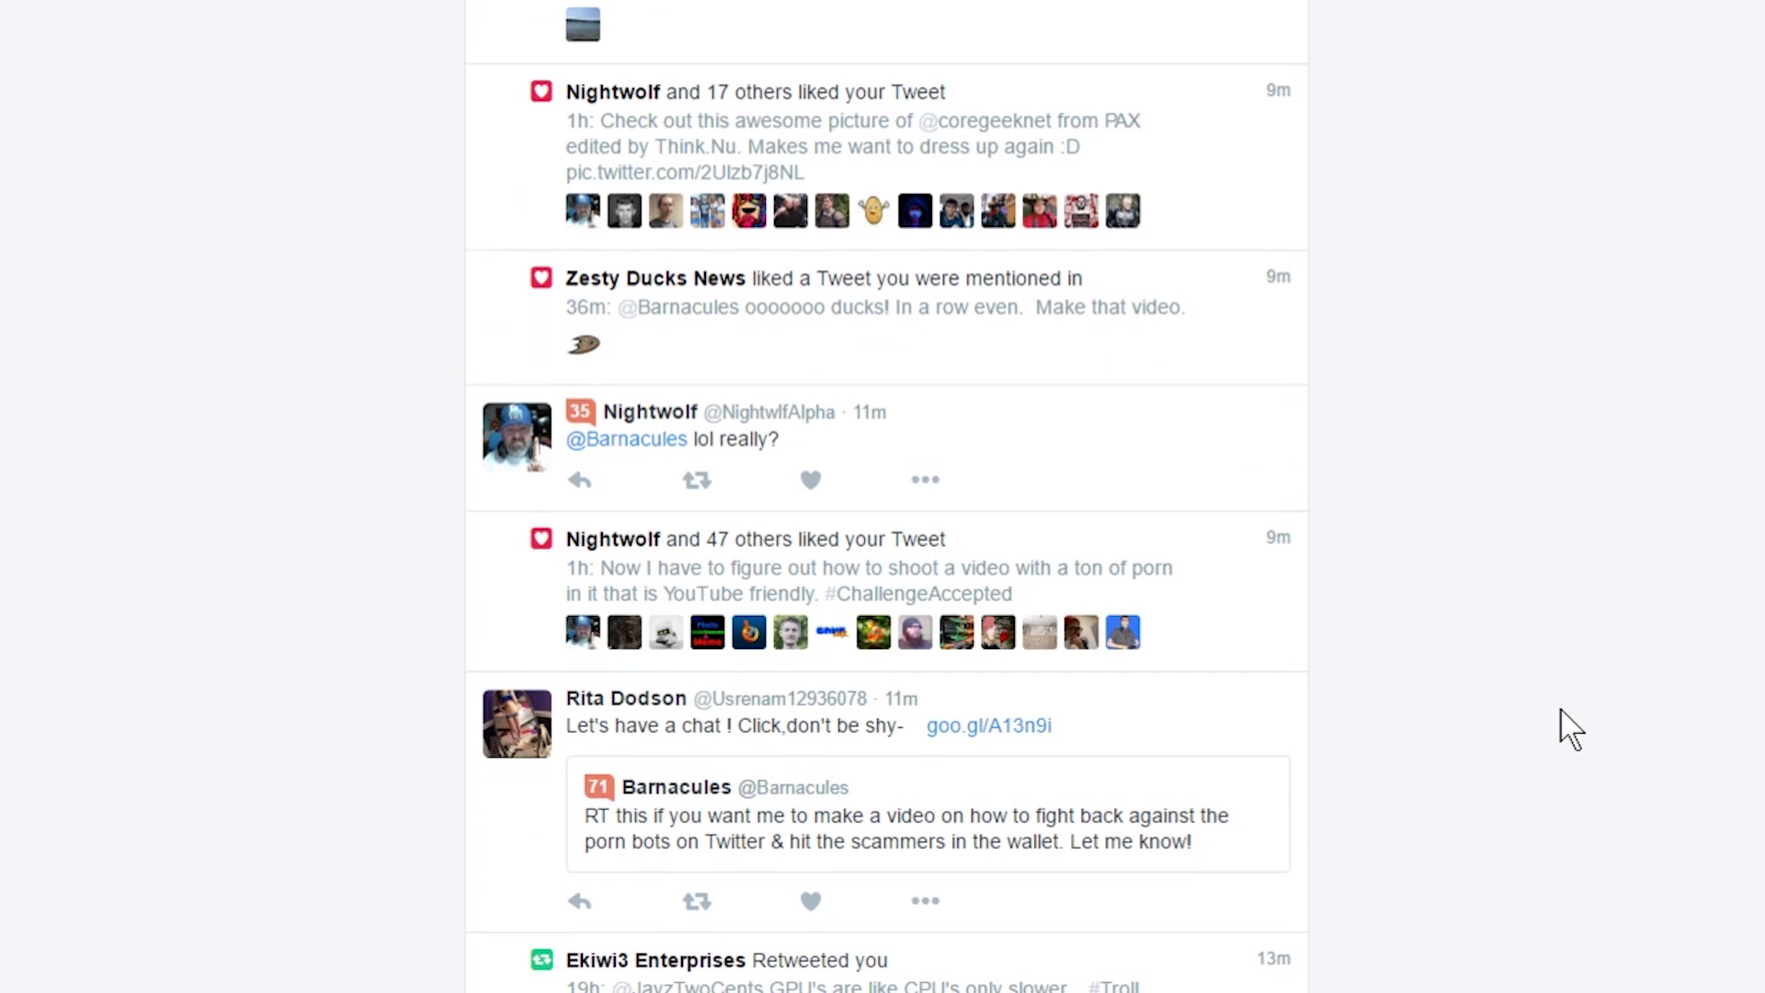
{"action": "scroll", "coordinate": [643, 598], "scroll_direction": "down", "scroll_amount": 1}
{"action": "scroll", "coordinate": [650, 588], "scroll_direction": "down", "scroll_amount": 2}
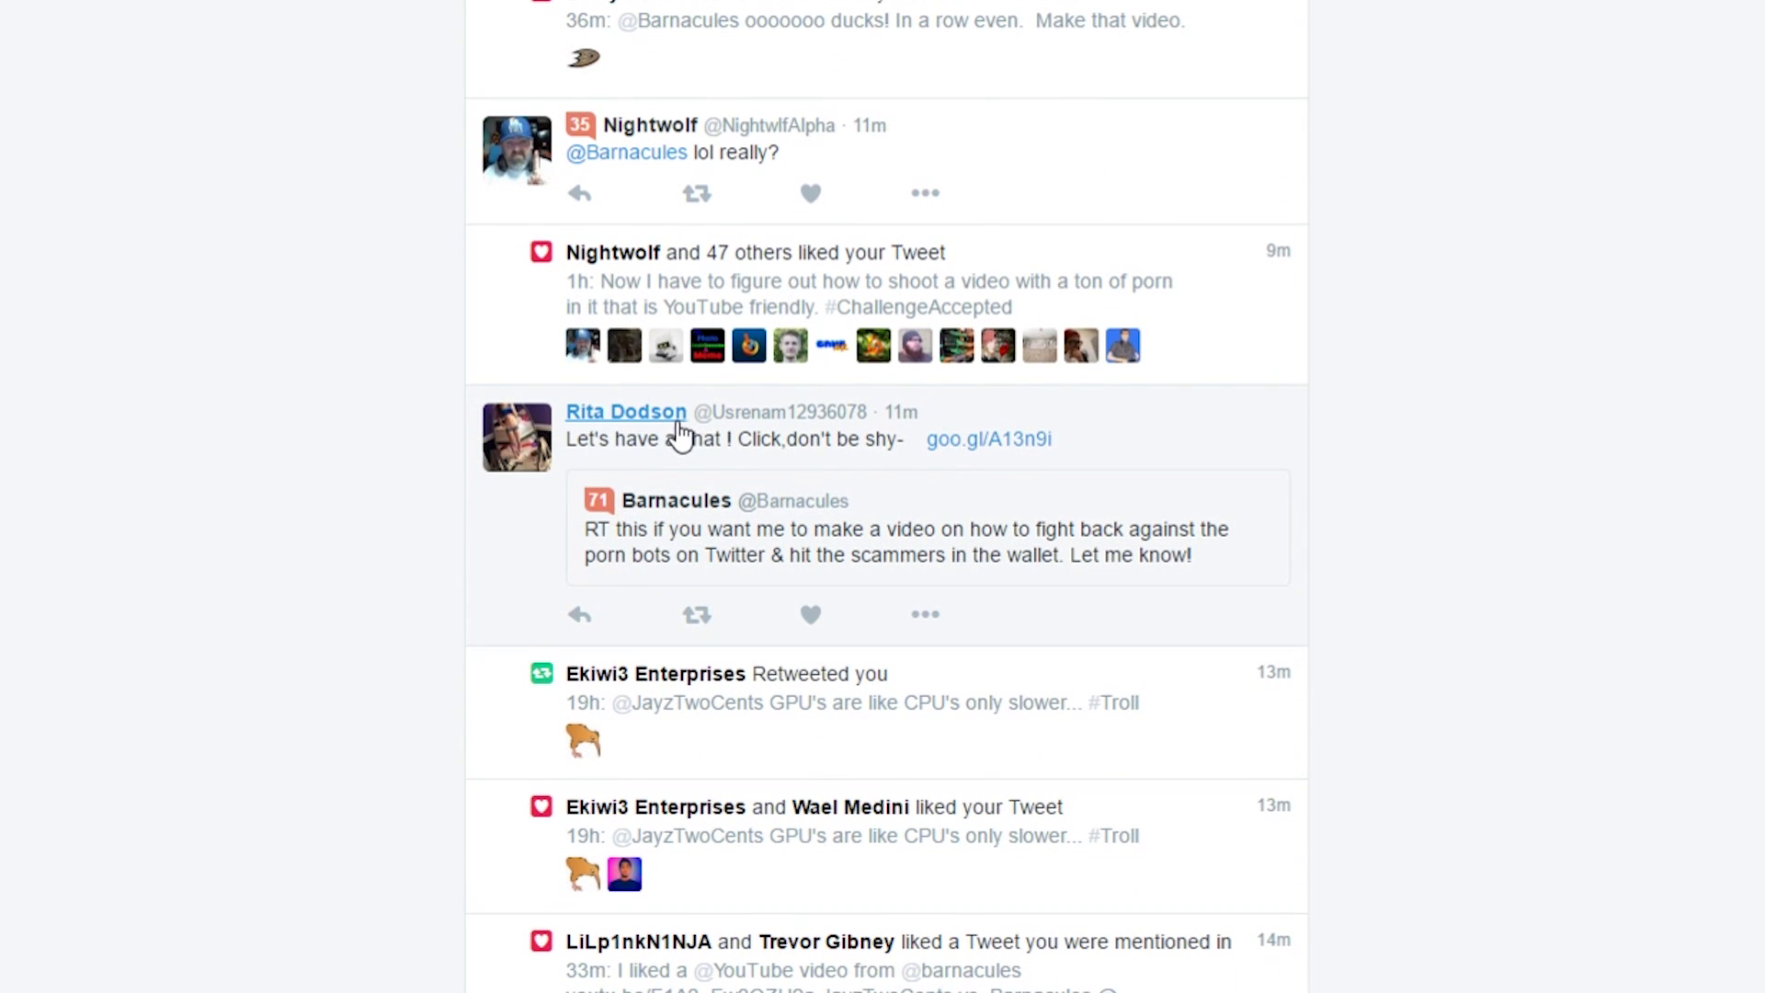
{"action": "mouse_move", "coordinate": [676, 424]}
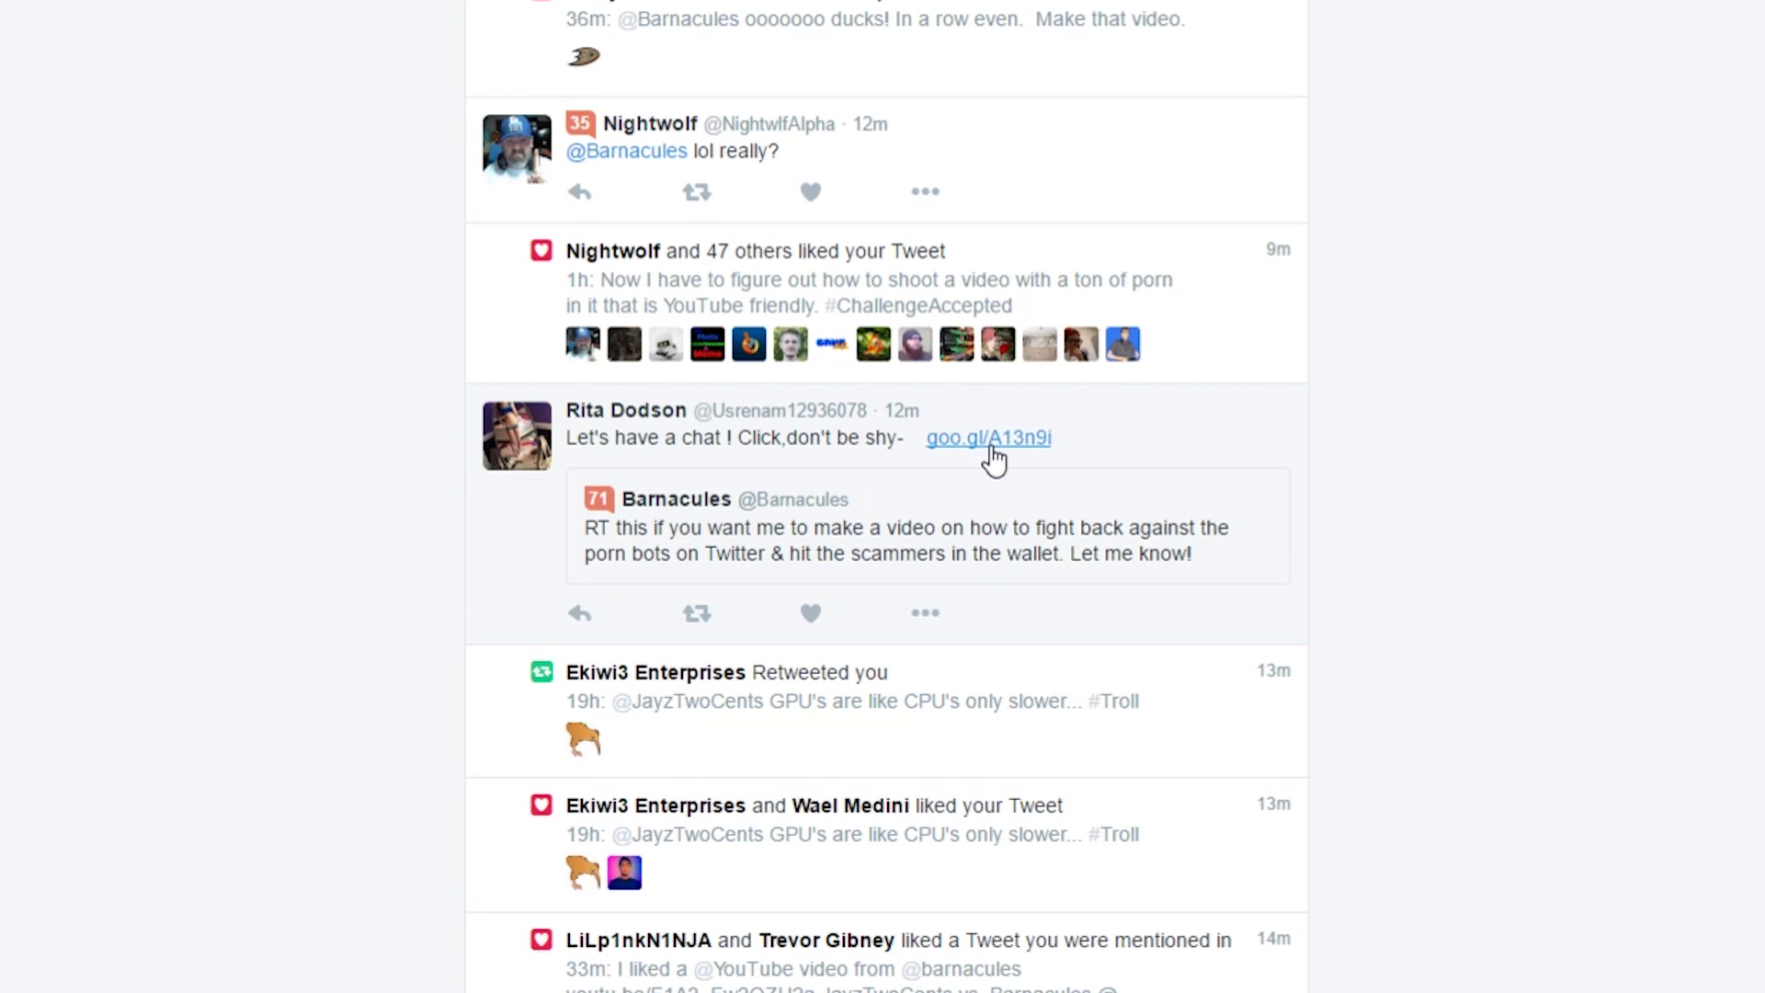
Step: Open the spam bot's profile from its avatar, showing the pinned goo.gl/eI5ESE tweet
{"action": "left_click", "coordinate": [514, 434]}
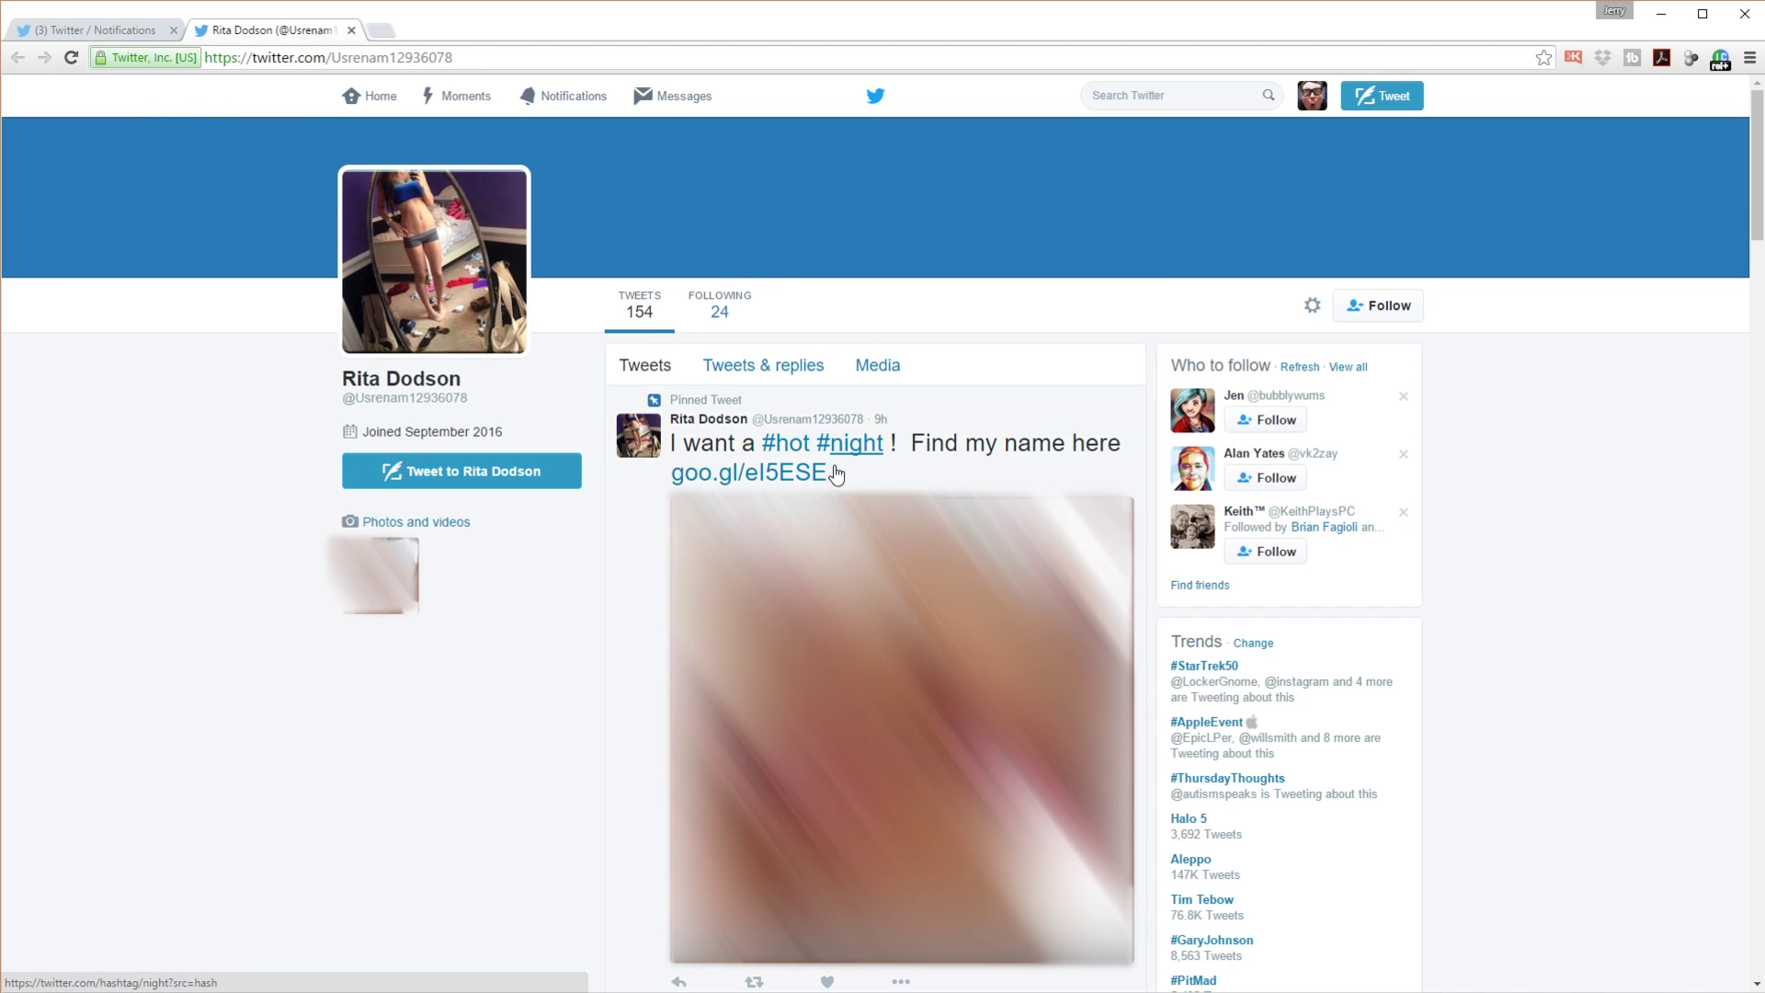
Step: Return to Notifications and scroll to a 'liked your Tweet' notification's small avatar
{"action": "left_click", "coordinate": [107, 19]}
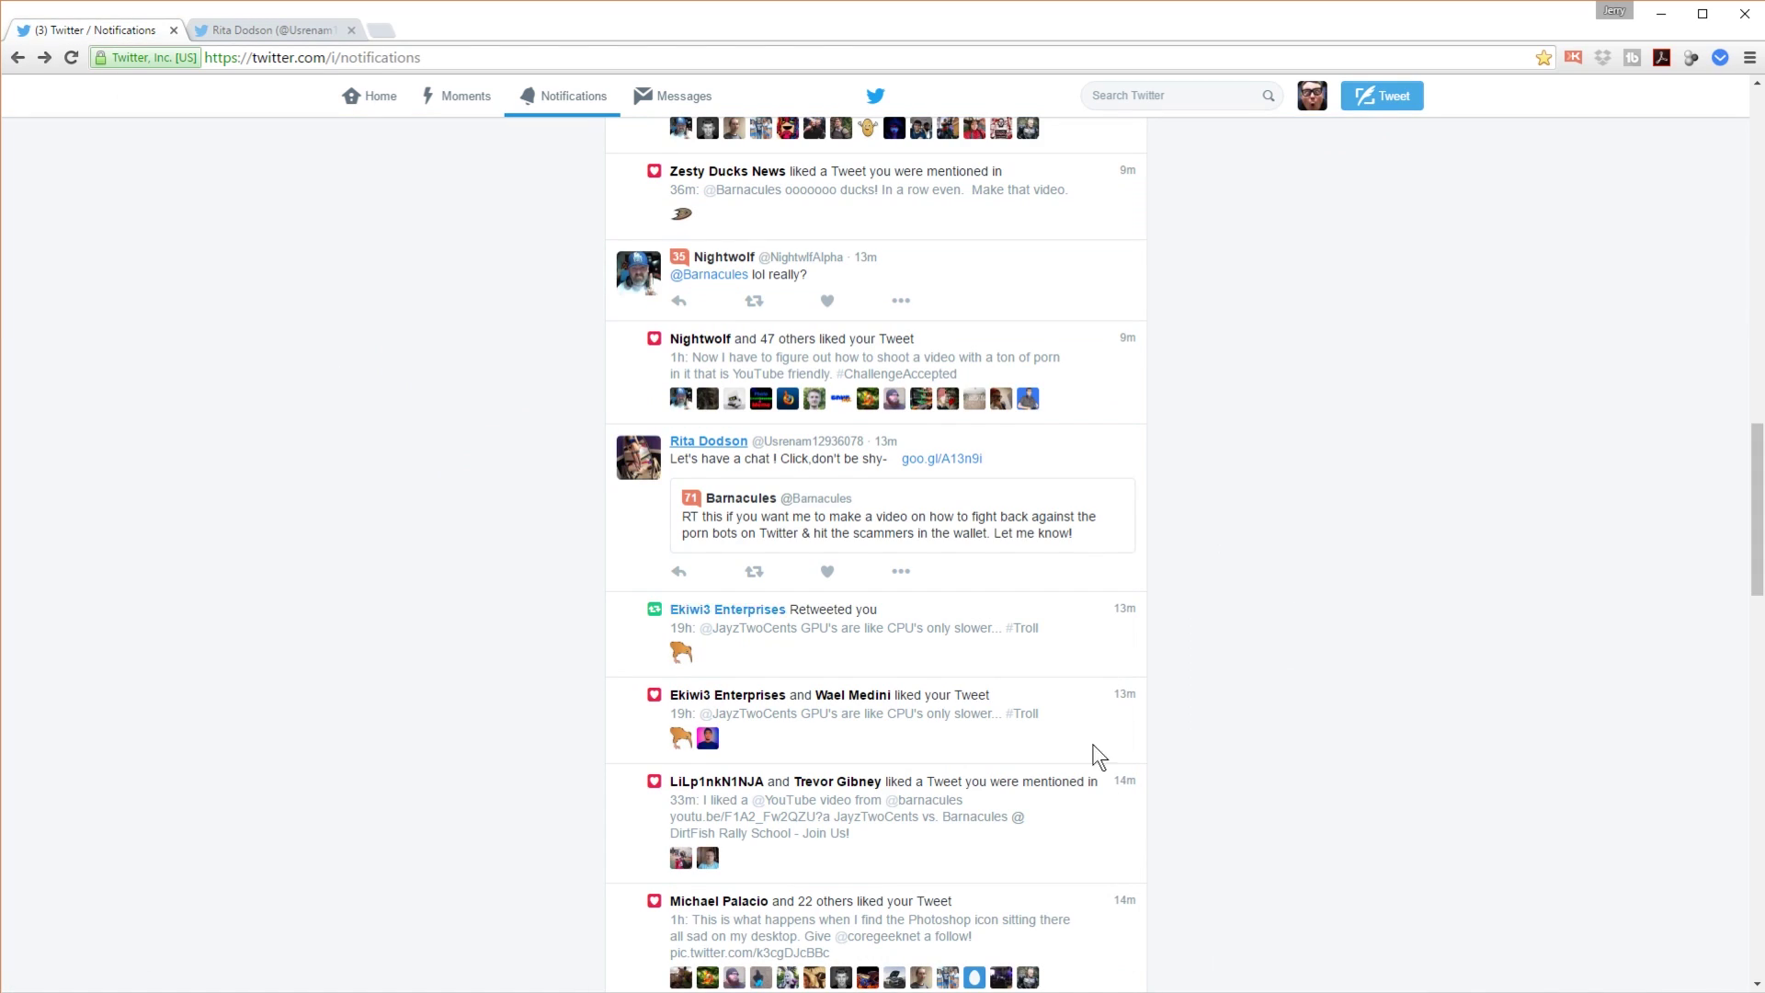
{"action": "scroll", "coordinate": [1272, 438], "scroll_direction": "down", "scroll_amount": 5}
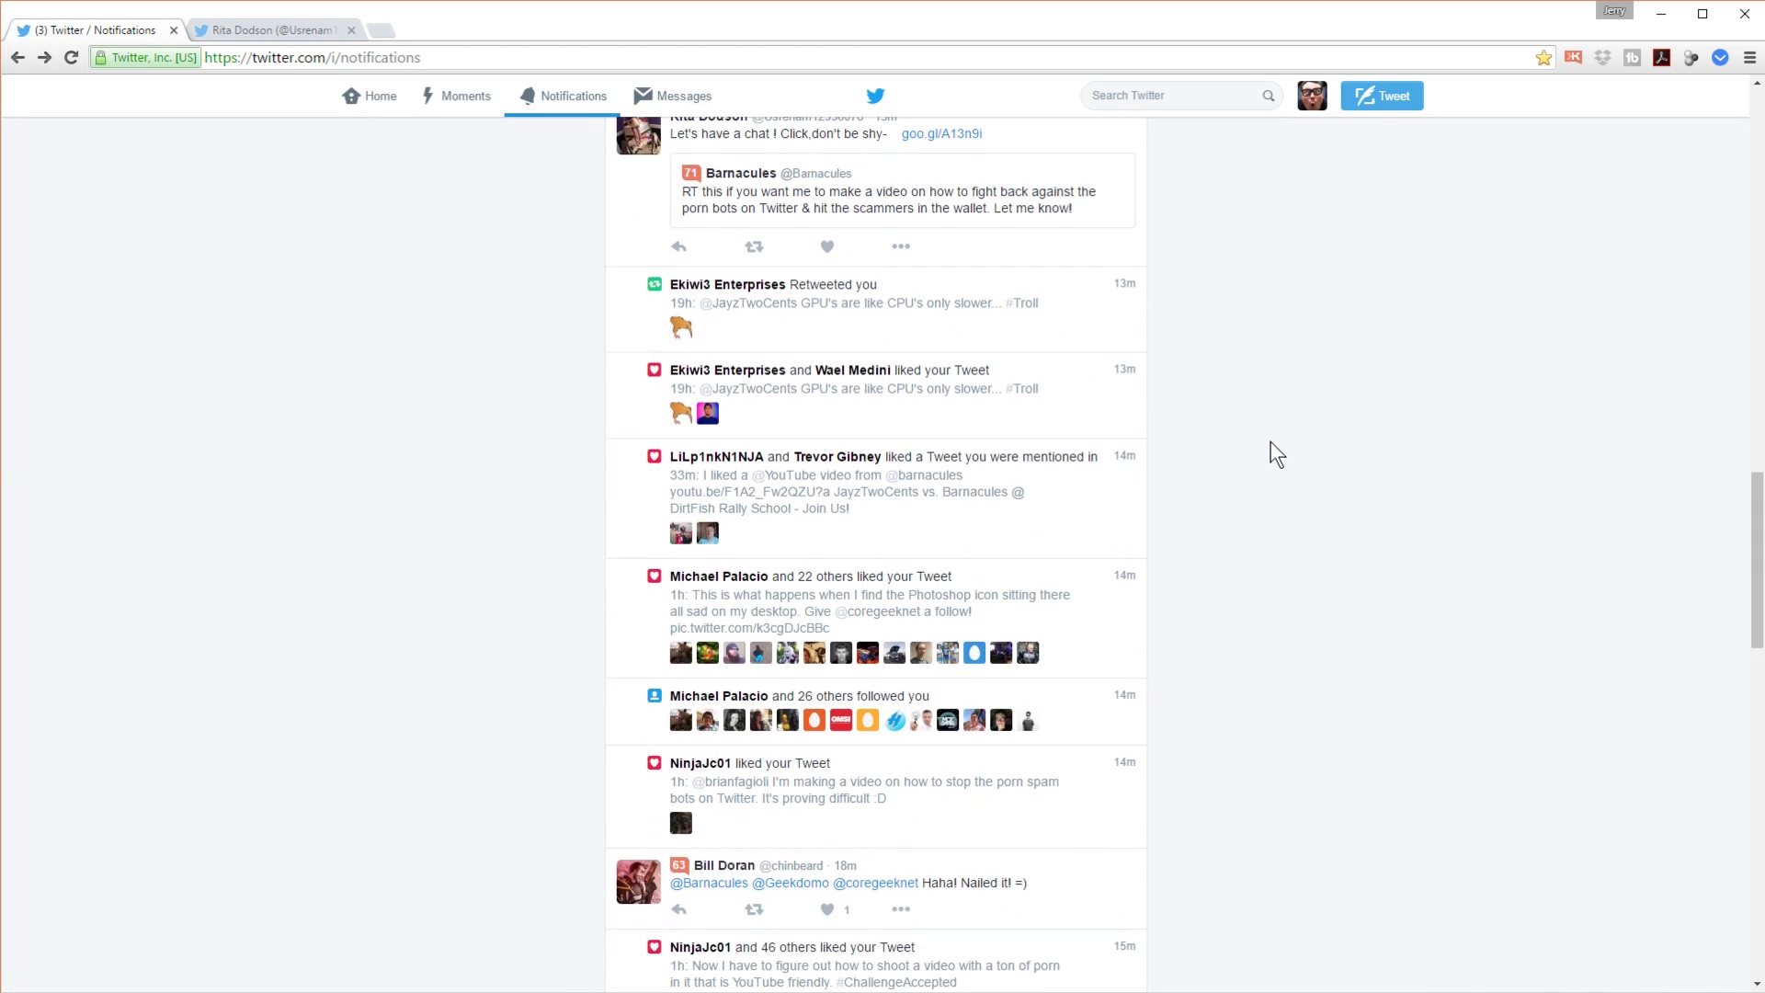
{"action": "scroll", "coordinate": [1301, 491], "scroll_direction": "down", "scroll_amount": 5}
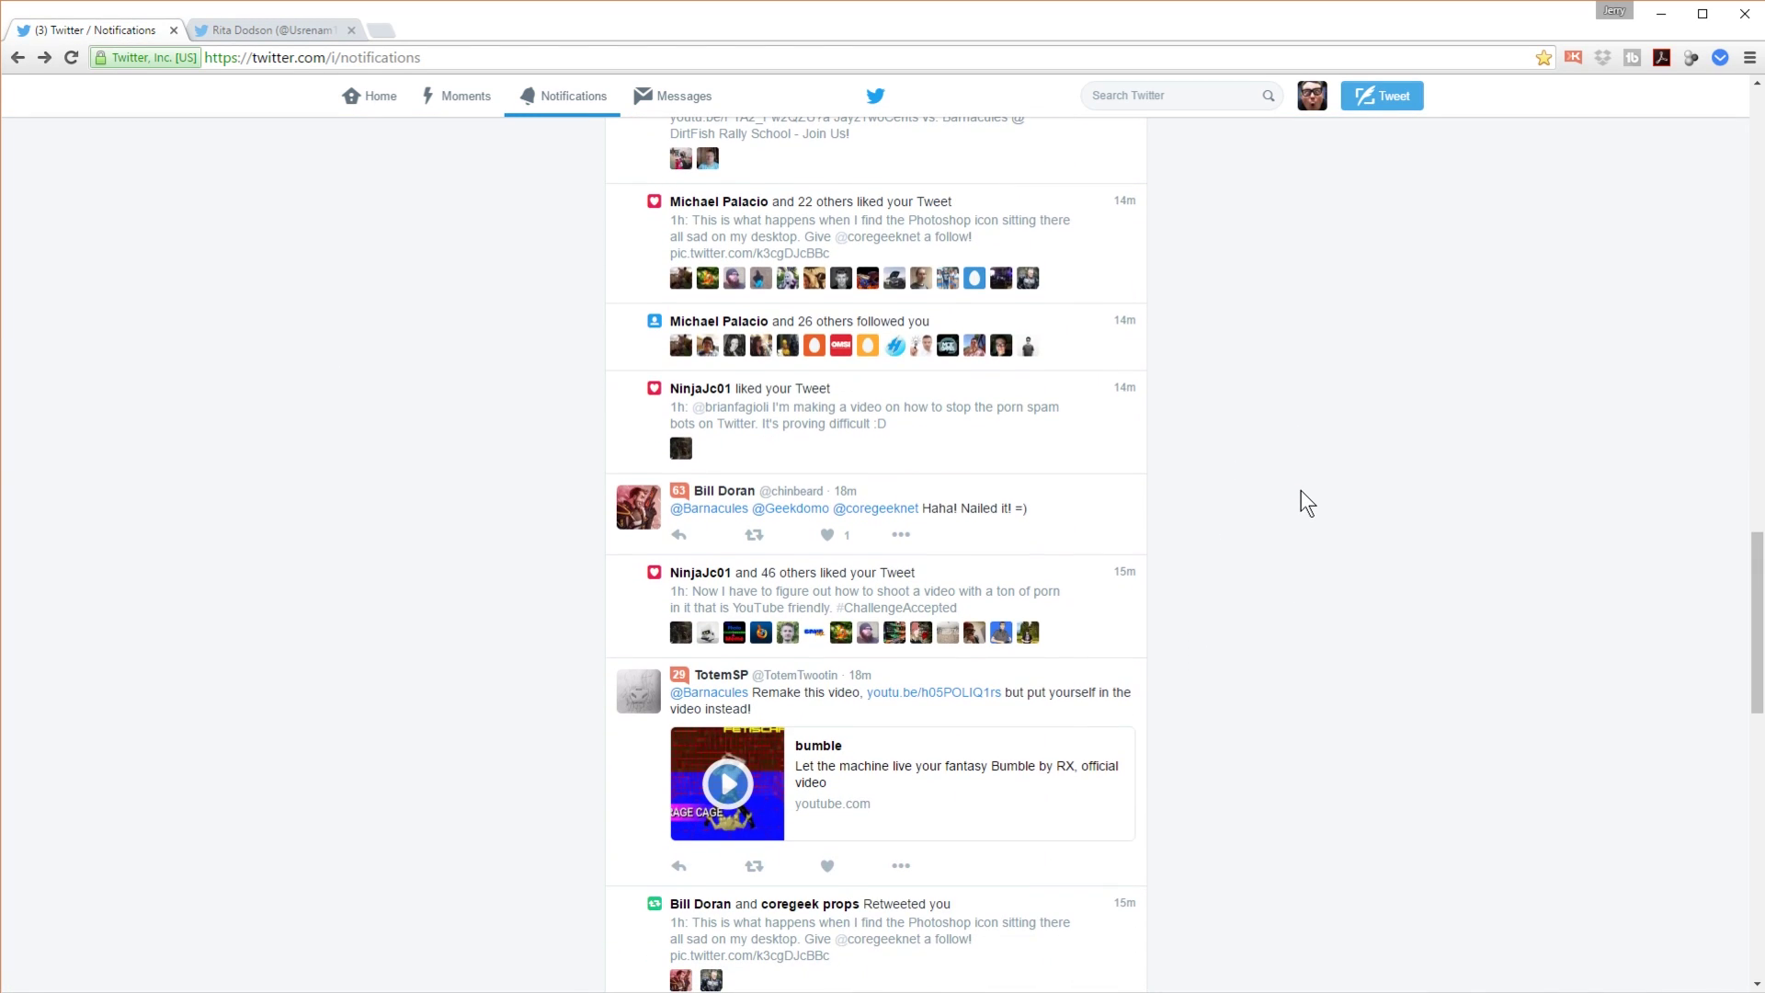
{"action": "scroll", "coordinate": [1310, 488], "scroll_direction": "down", "scroll_amount": 3}
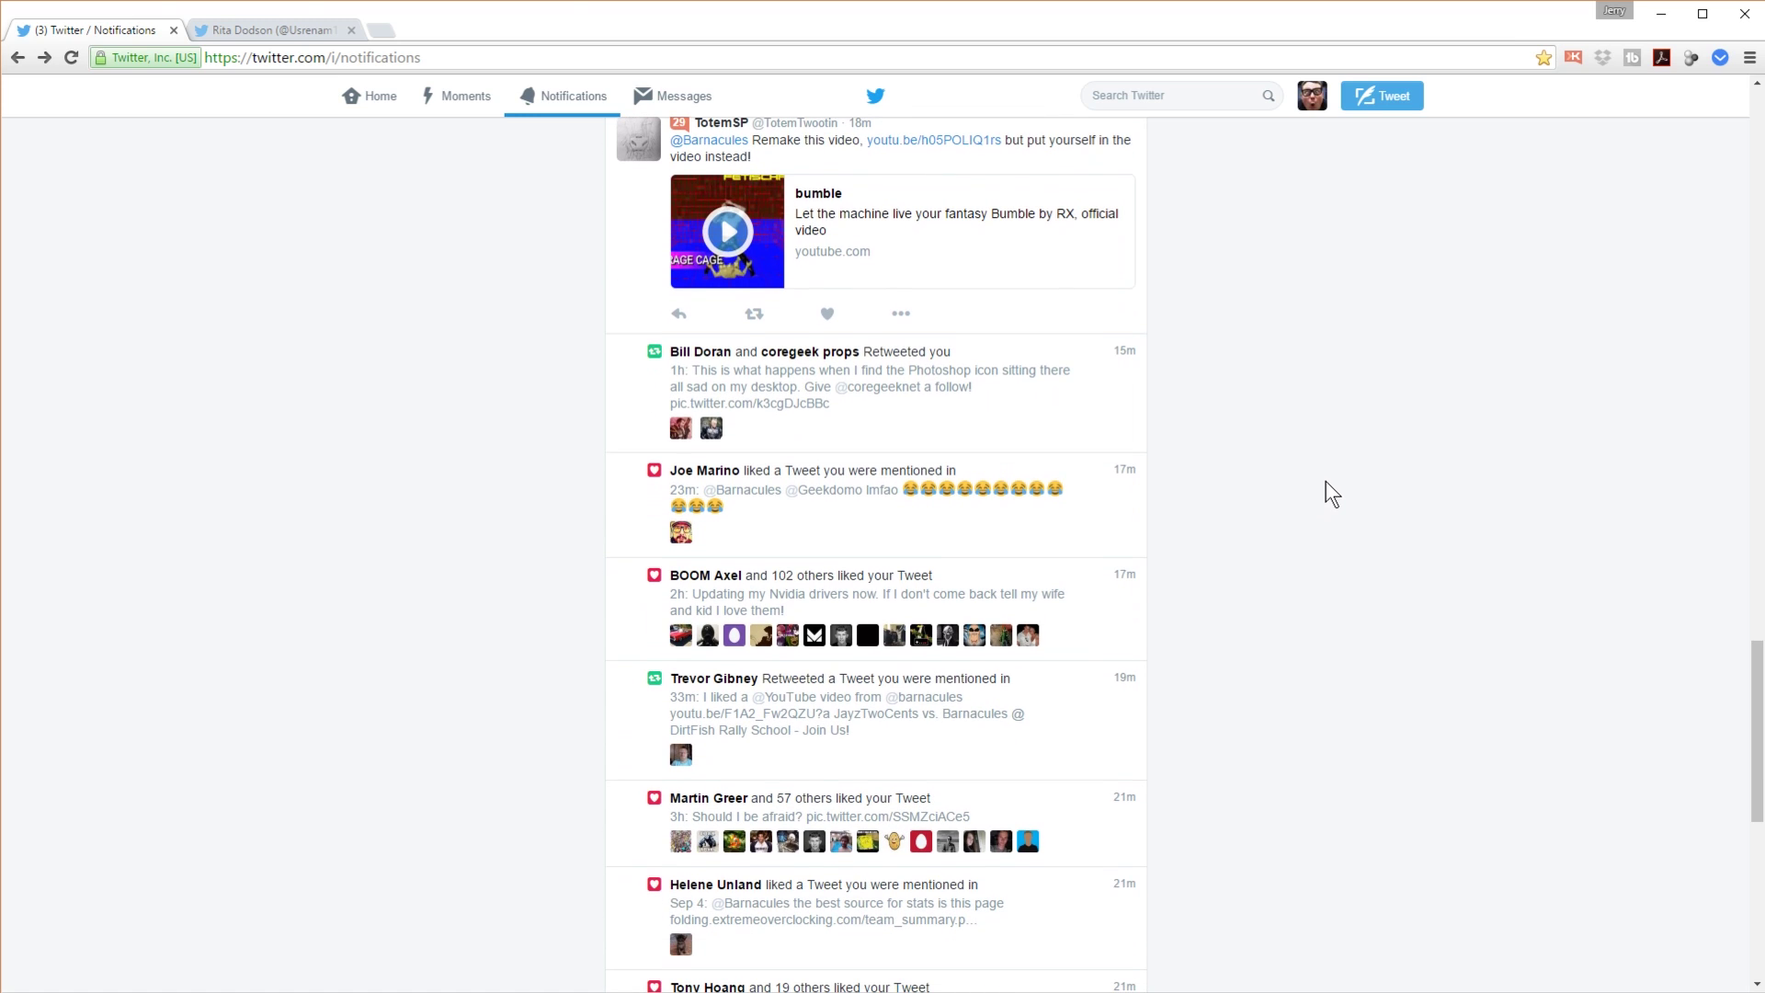
{"action": "scroll", "coordinate": [1326, 482], "scroll_direction": "down", "scroll_amount": 5}
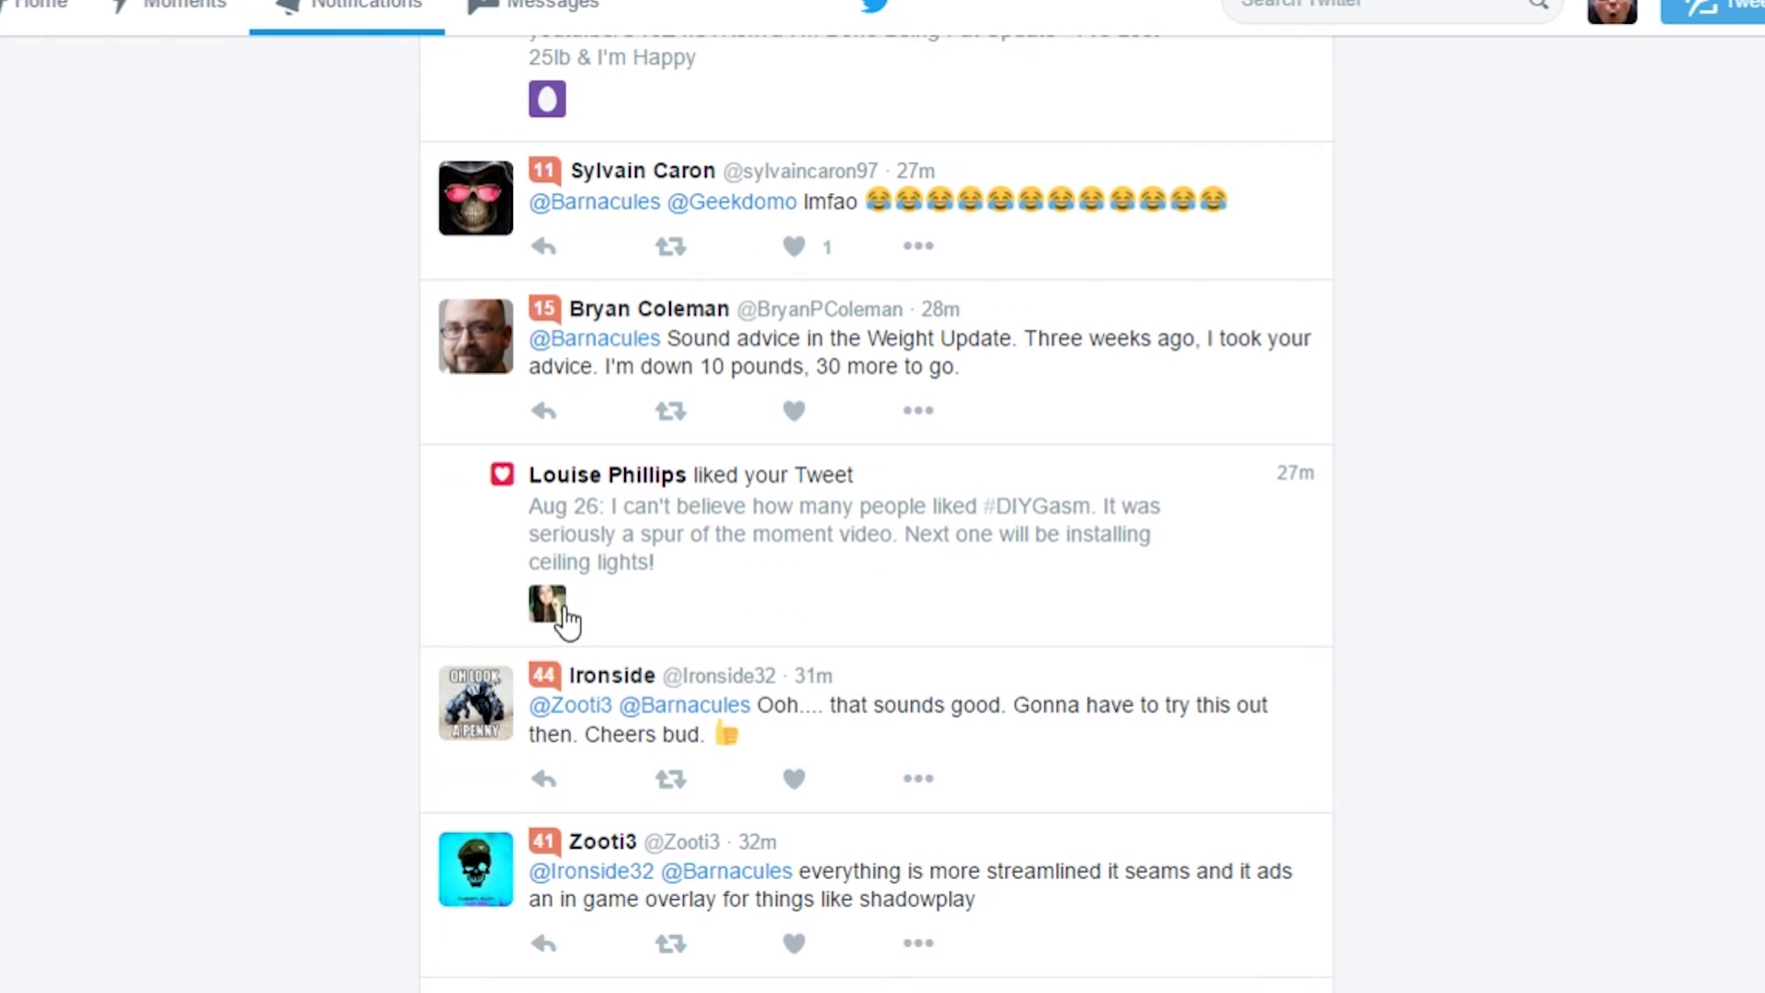
{"action": "mouse_move", "coordinate": [553, 611]}
Step: Open the second spam account's profile and copy its retweet's goo.gl/JKKz7j link address
{"action": "left_click", "coordinate": [548, 605]}
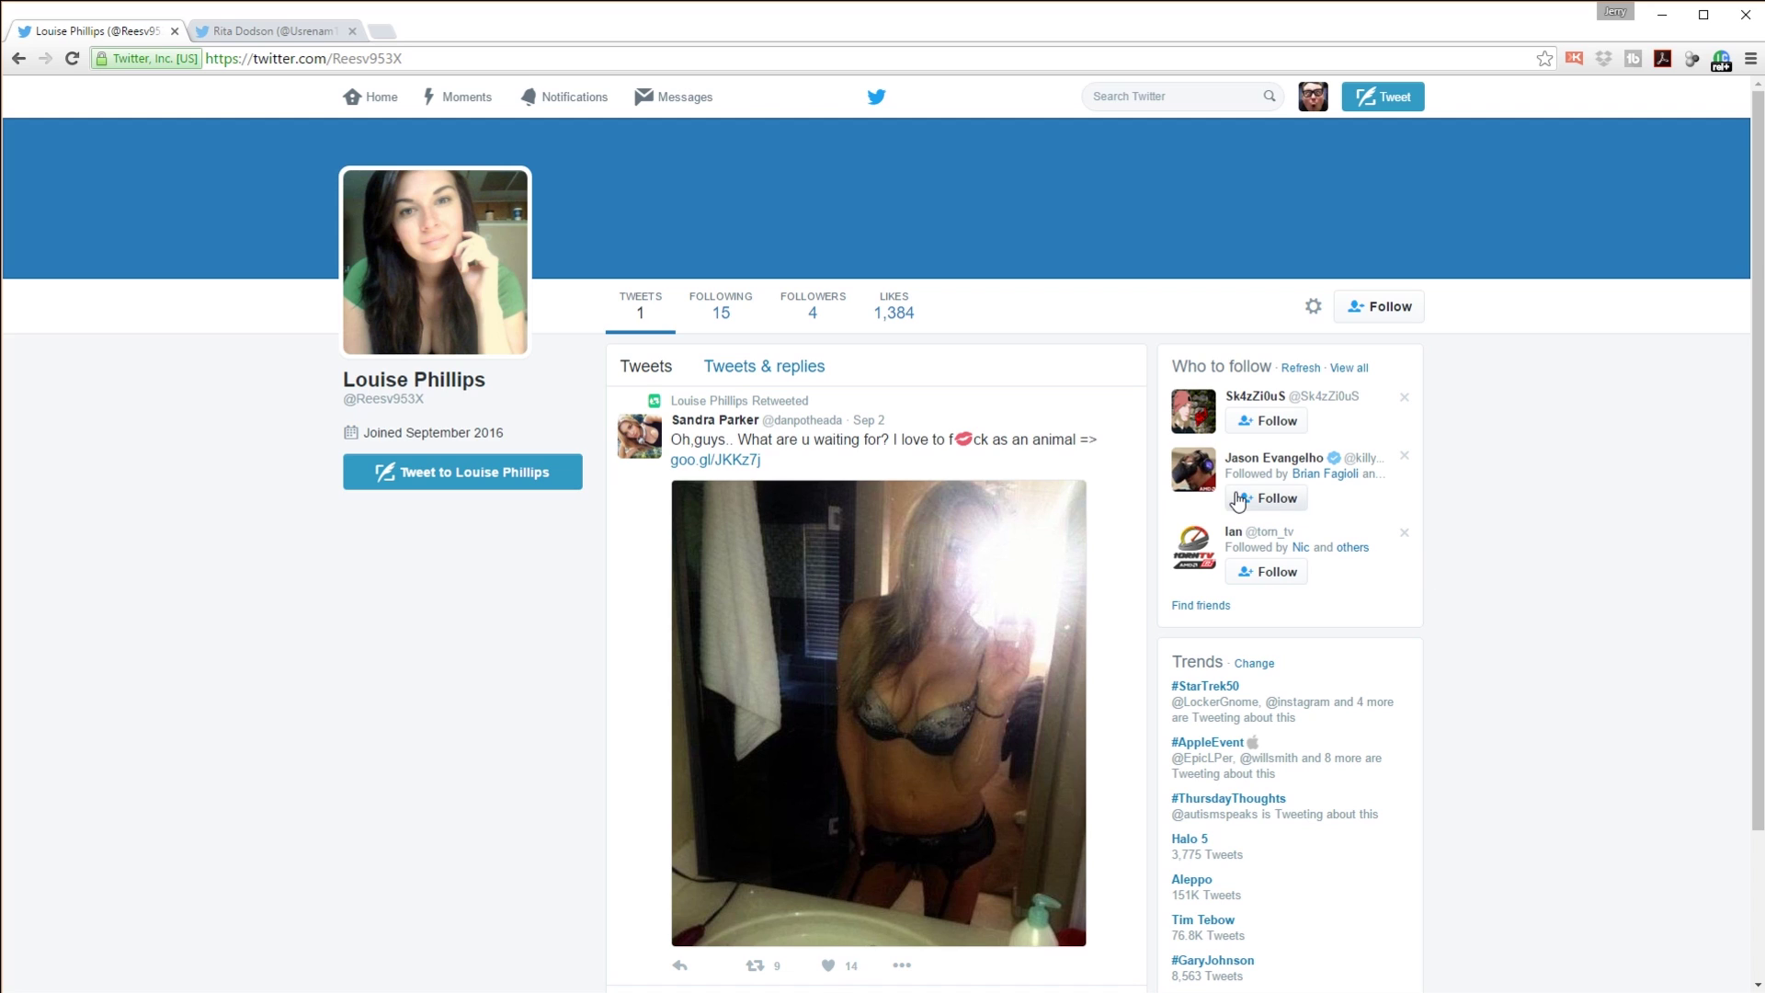
{"action": "right_click", "coordinate": [722, 463]}
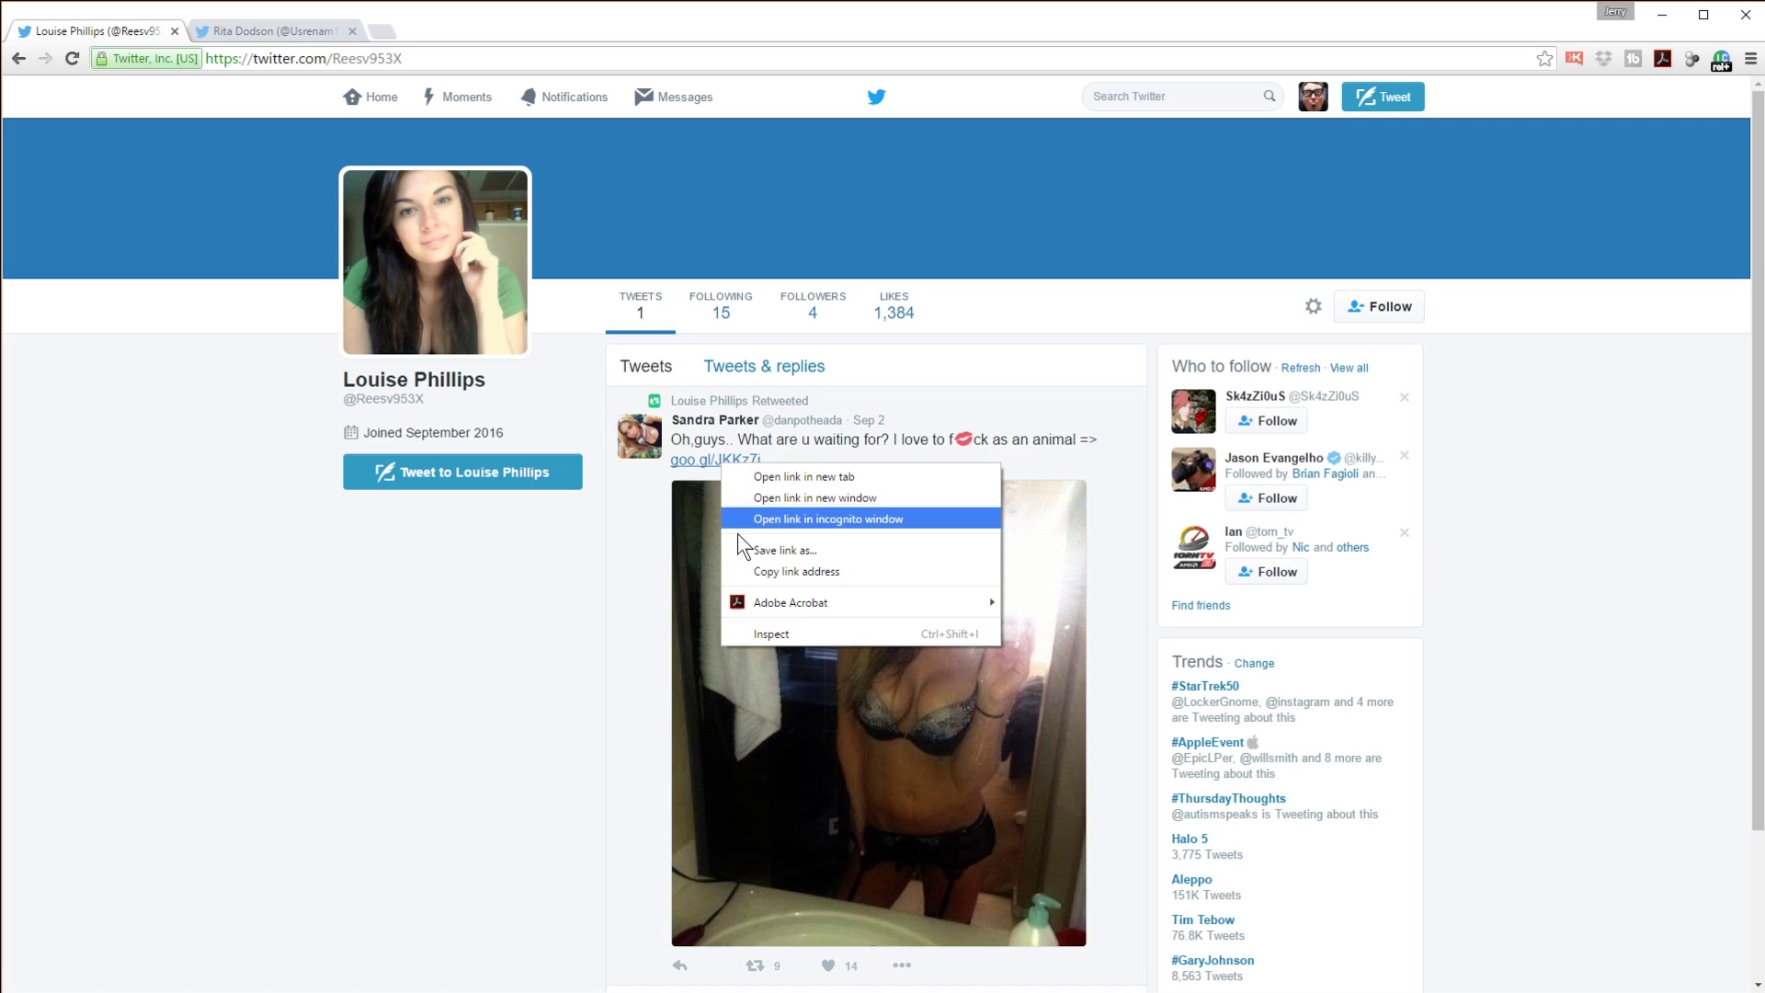
{"action": "left_click", "coordinate": [784, 572]}
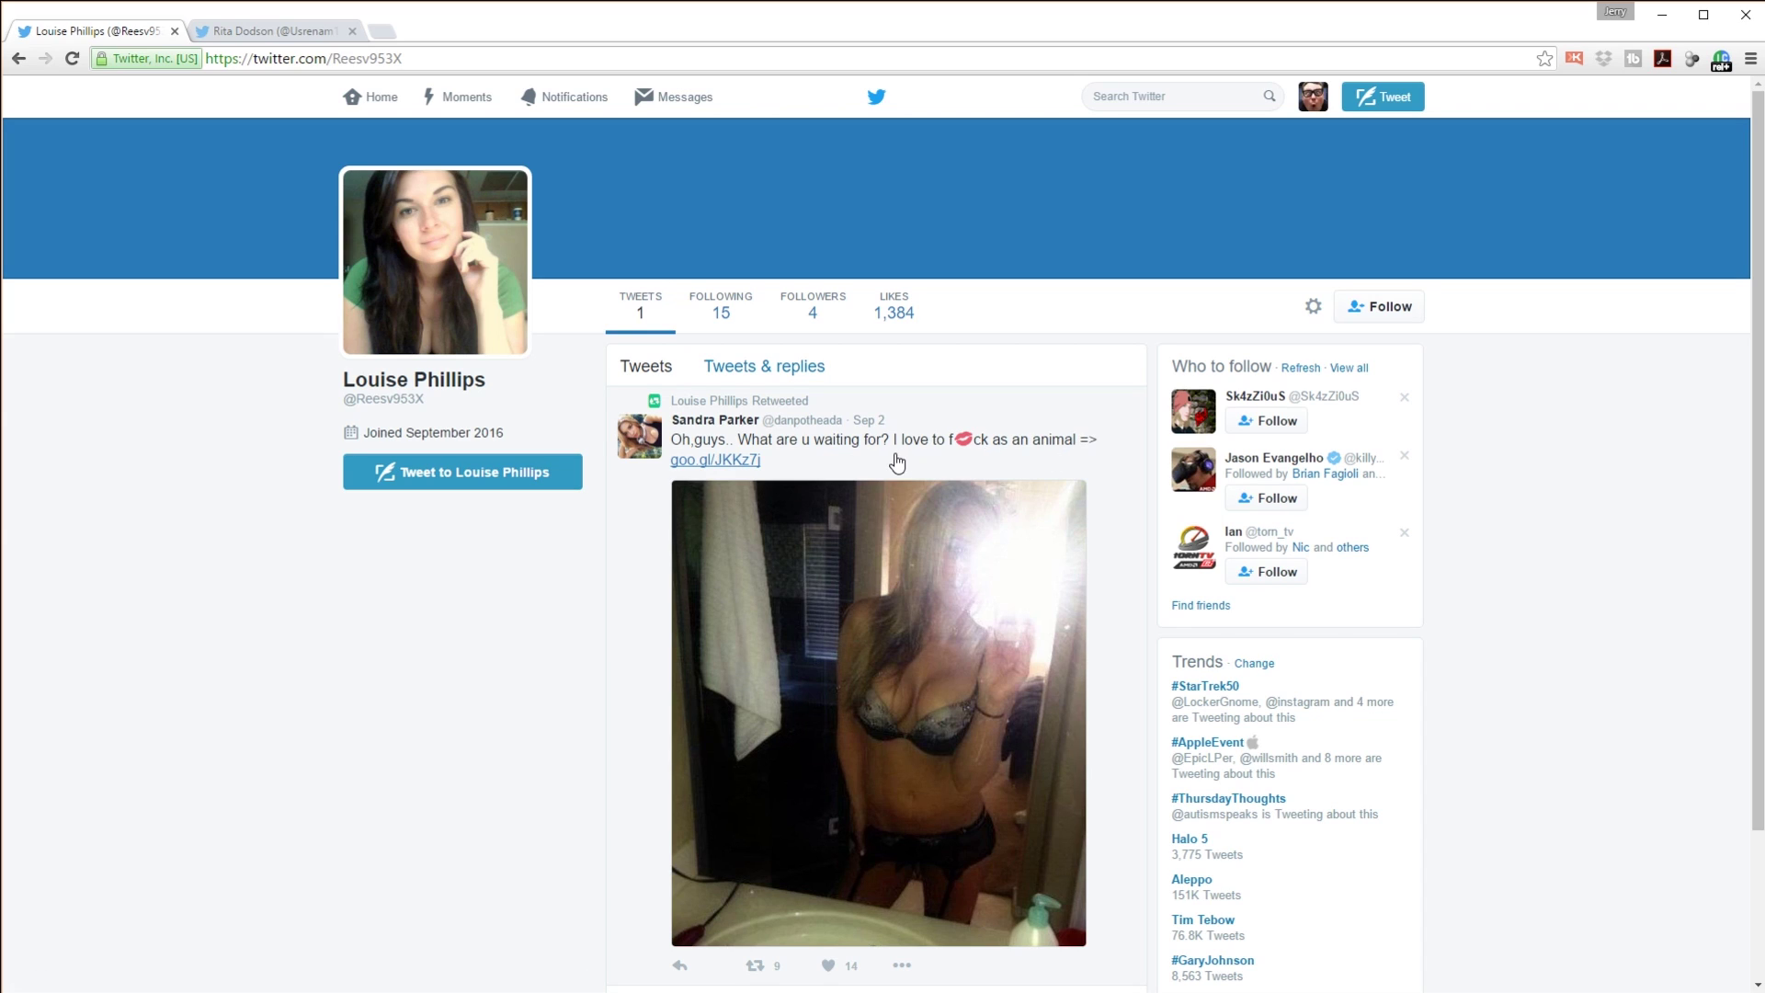
Step: Load the copied goo.gl/JKKz7j link in a new incognito window
{"action": "left_click", "coordinate": [1751, 59]}
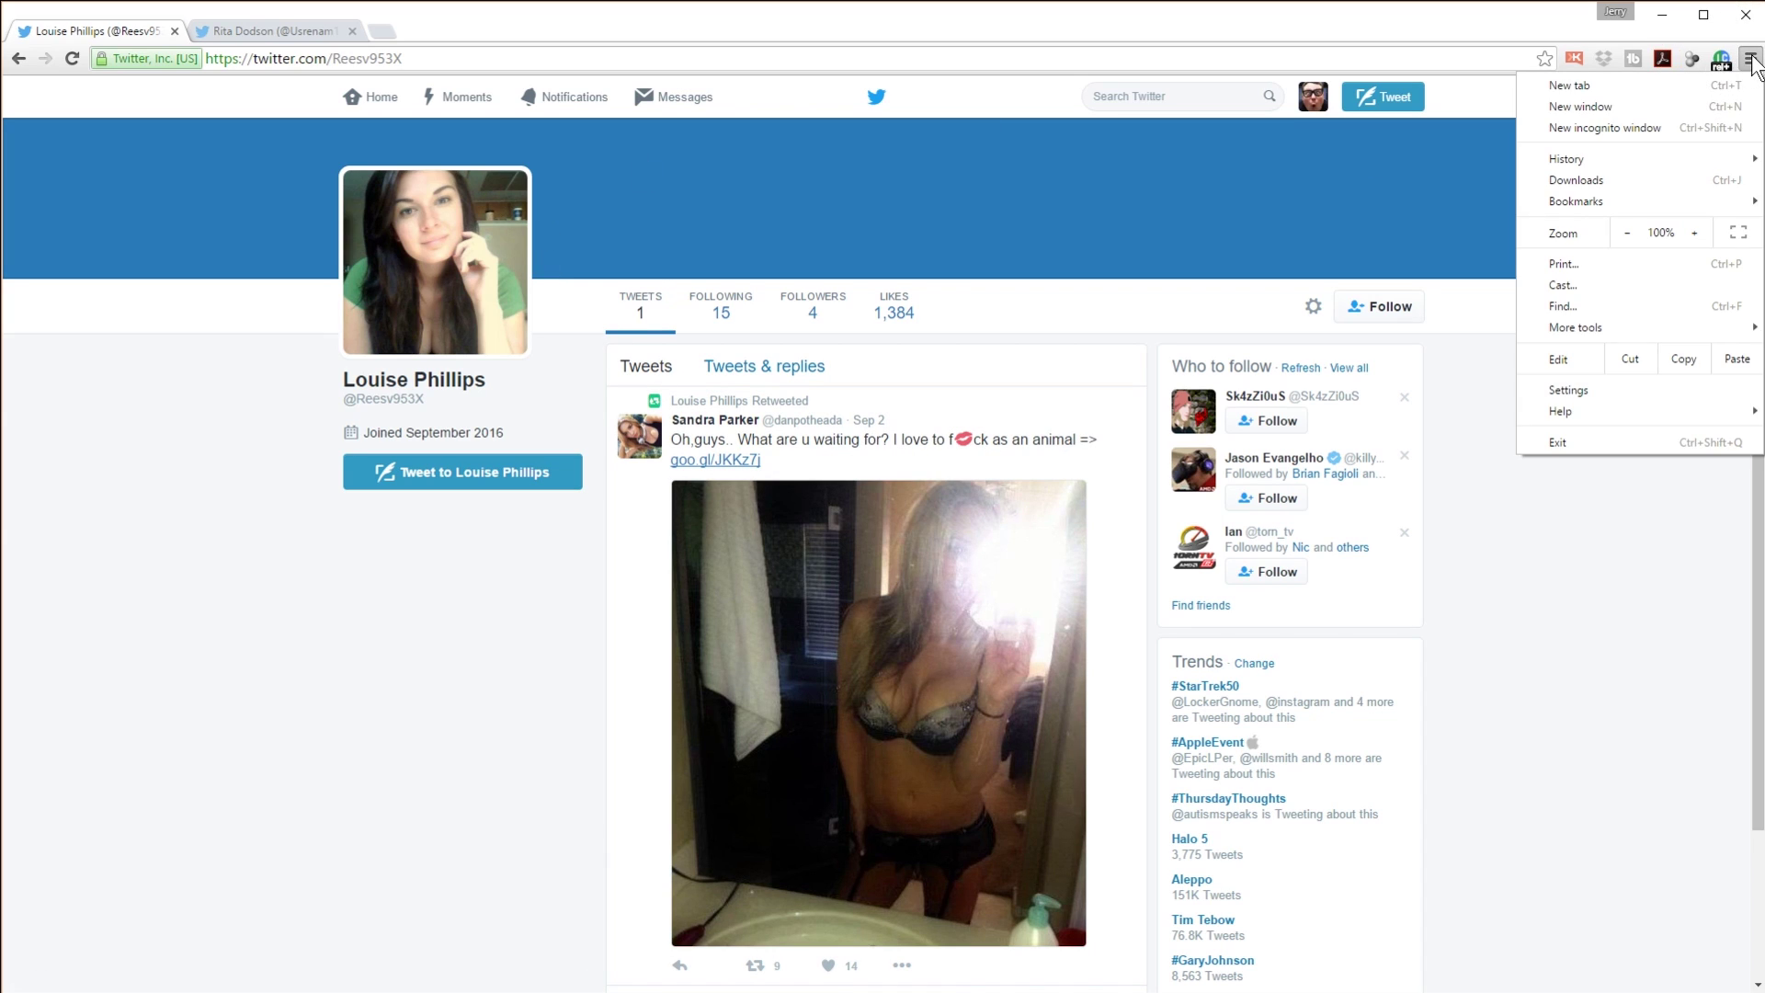
{"action": "left_click", "coordinate": [1610, 127]}
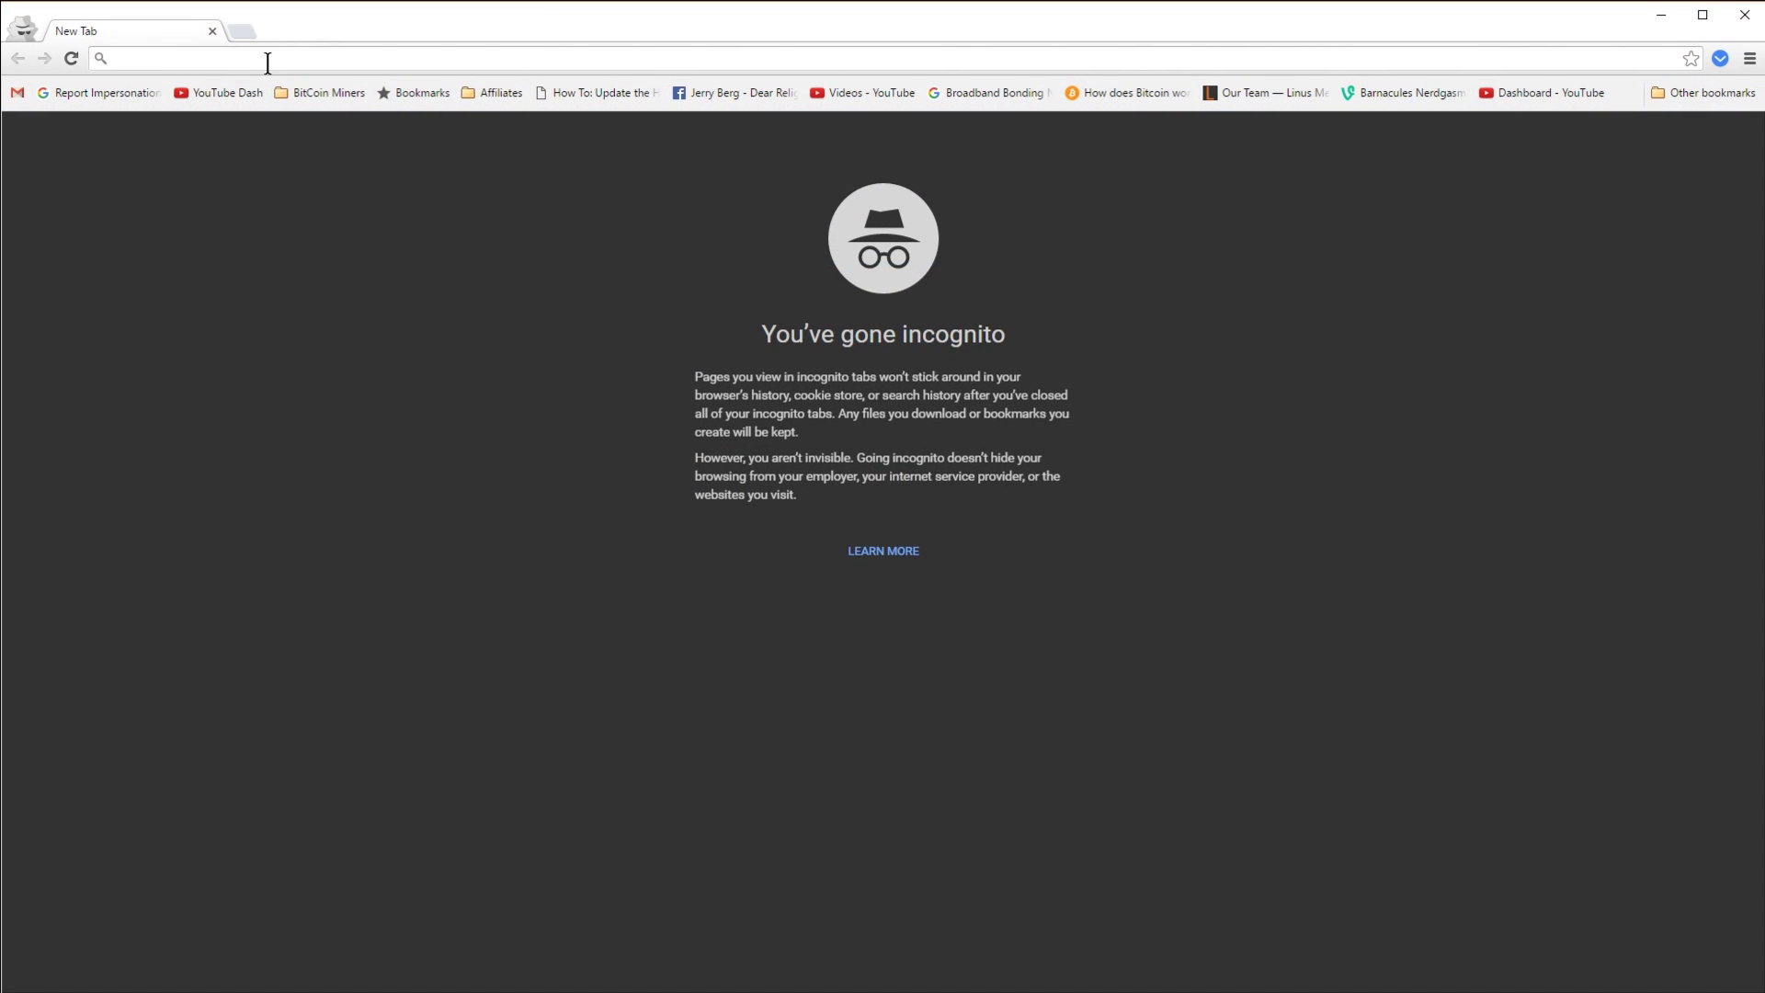
{"action": "key", "text": "ctrl+v"}
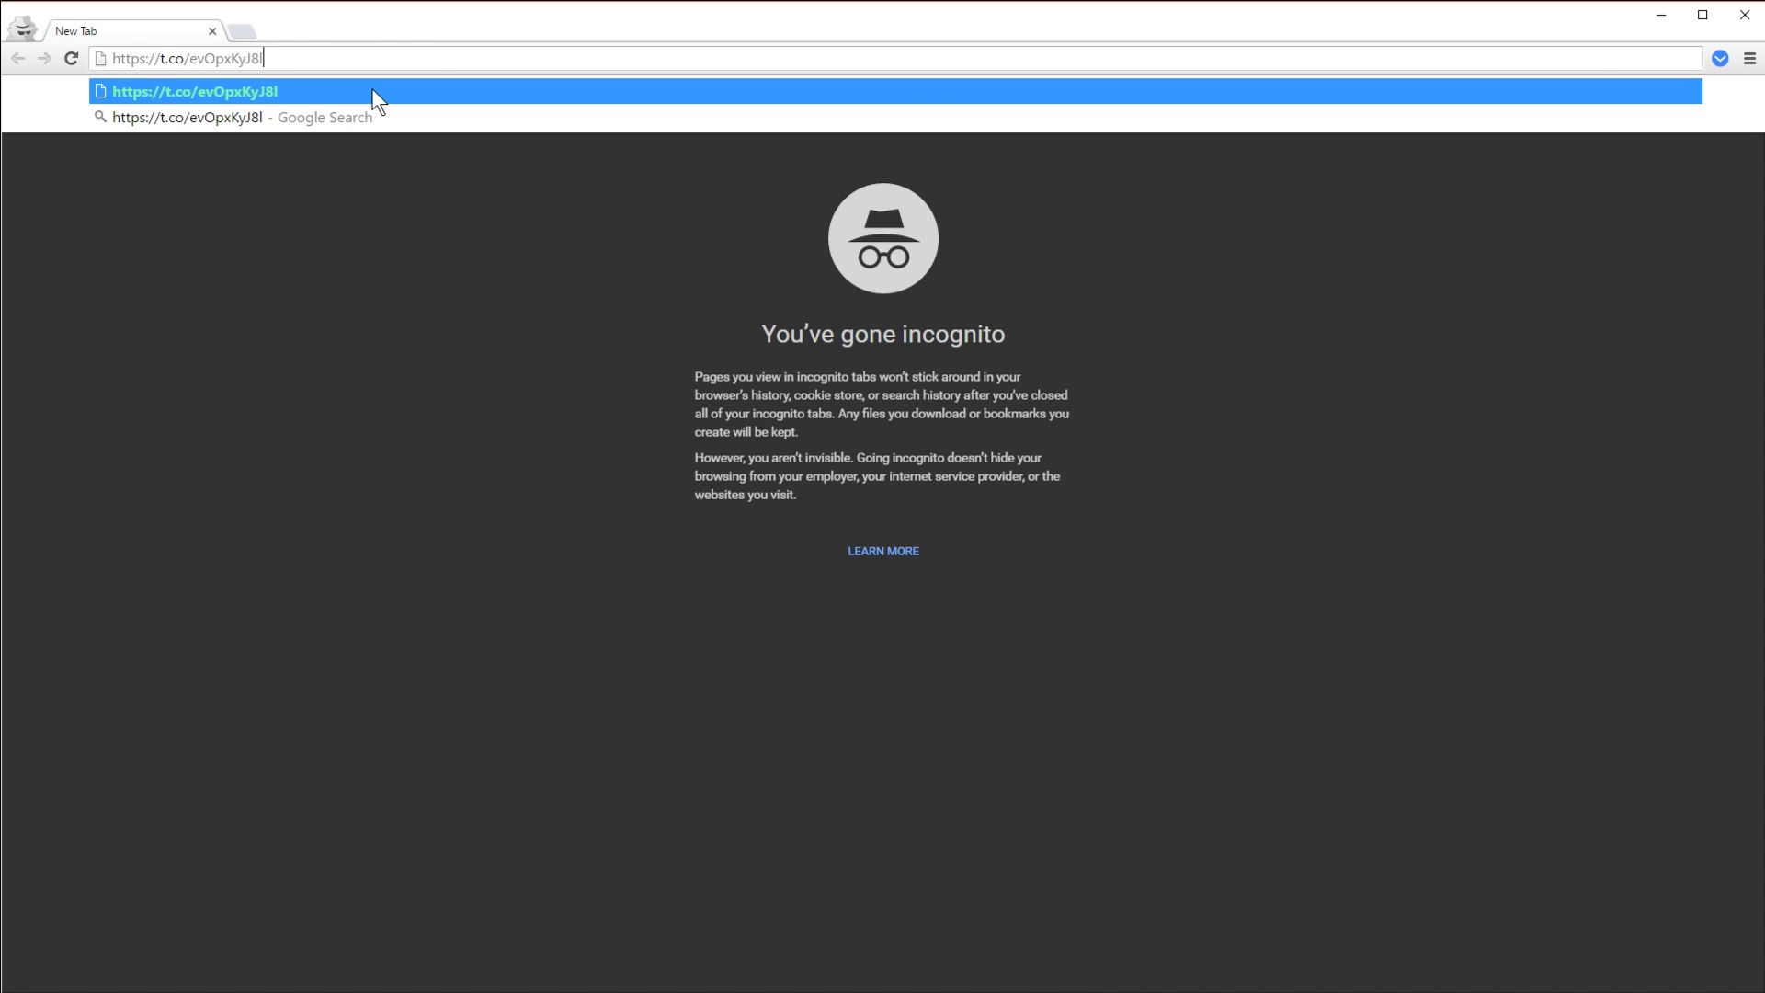
{"action": "key", "text": "Return"}
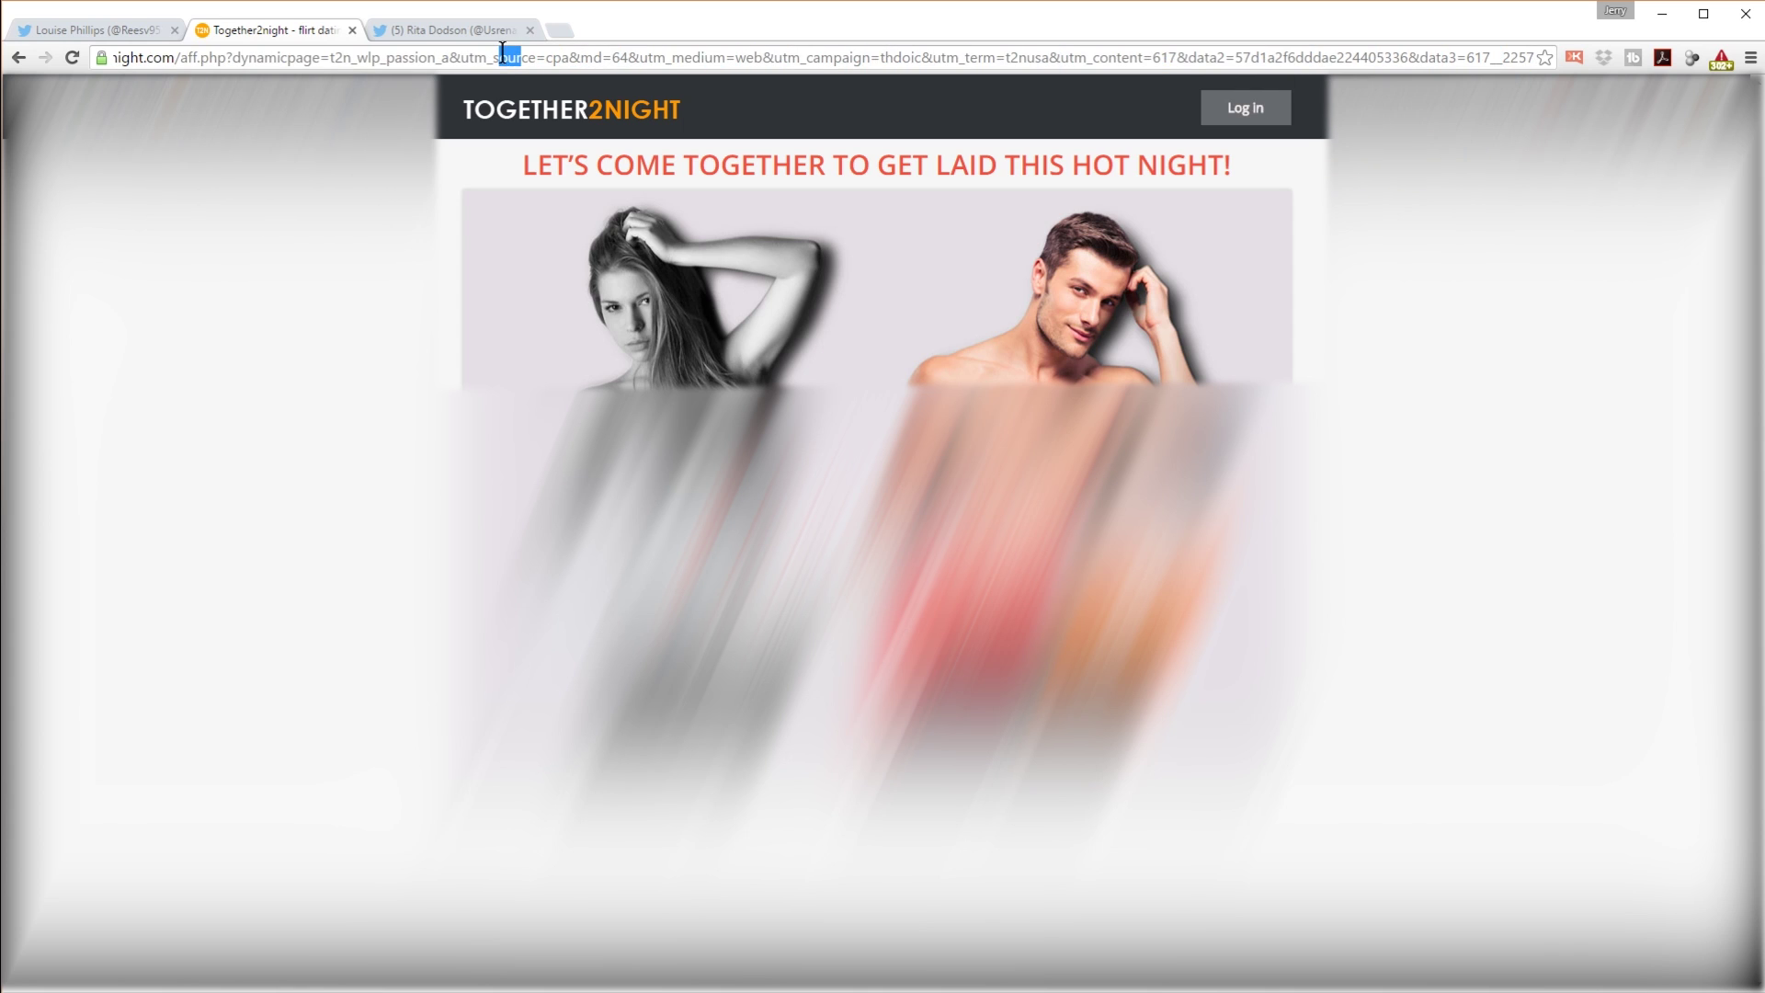
Step: View the affiliate link's 302 redirect chain in Link Redirect Trace, then dismiss it
{"action": "left_click", "coordinate": [1721, 59]}
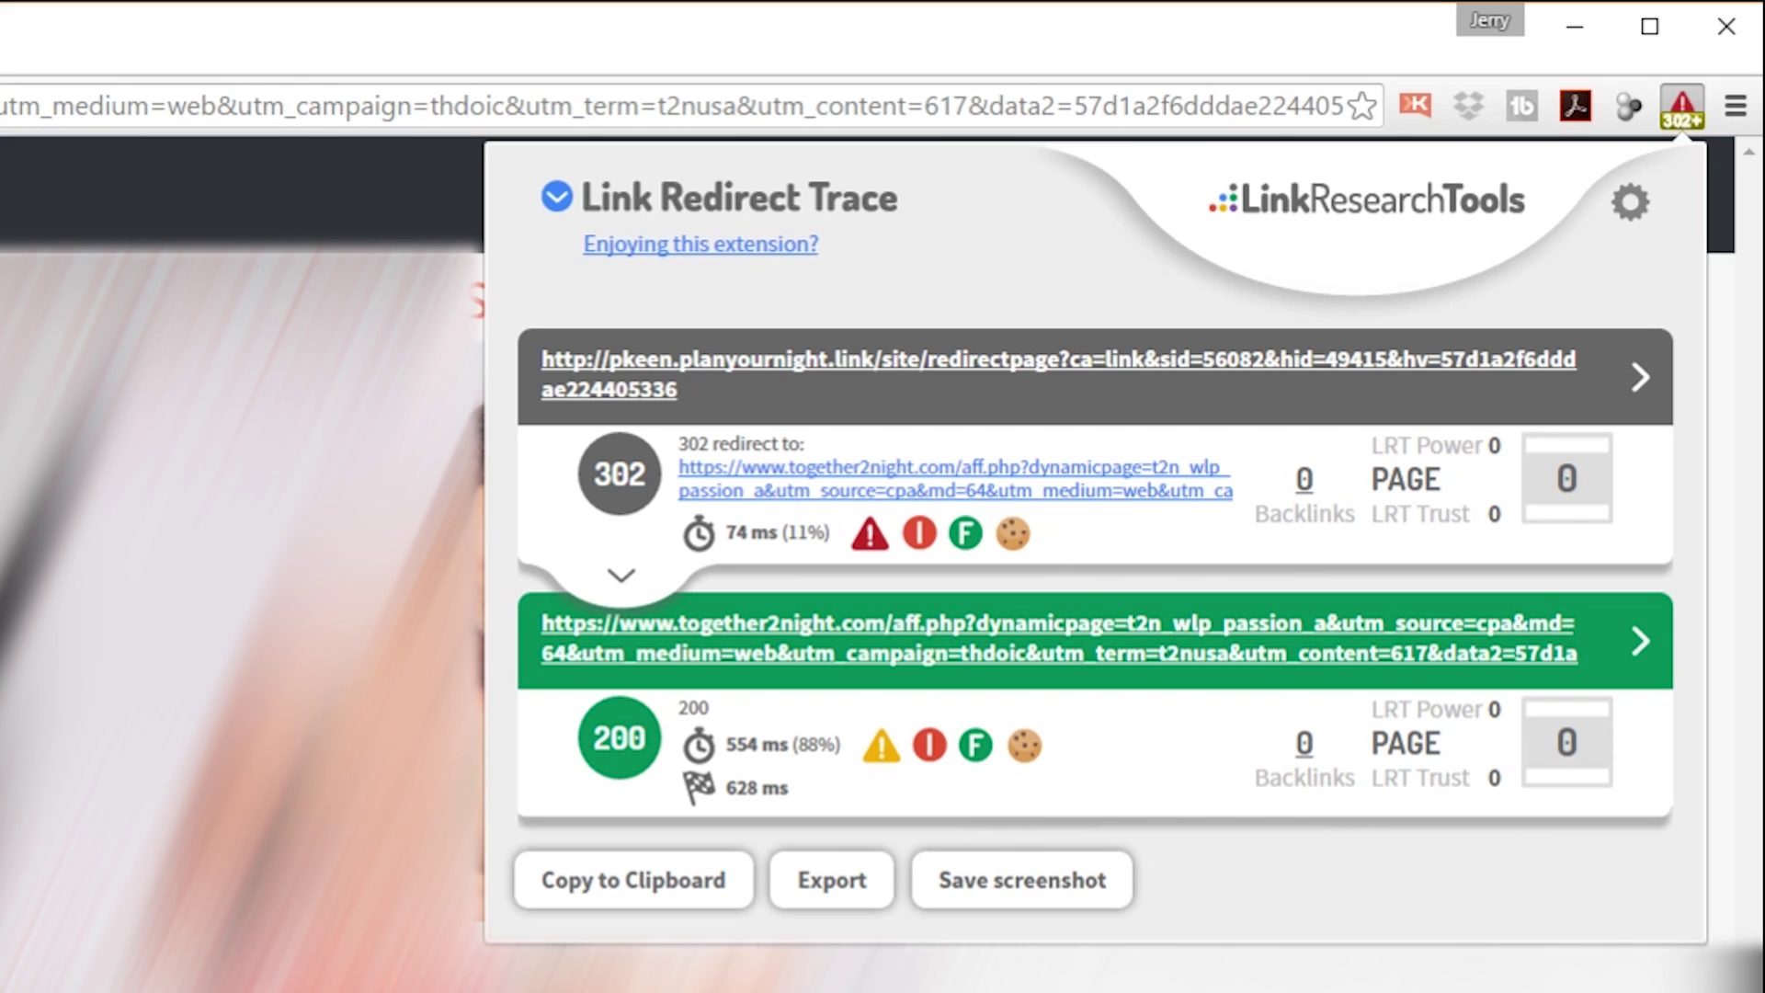
{"action": "key", "text": "Escape"}
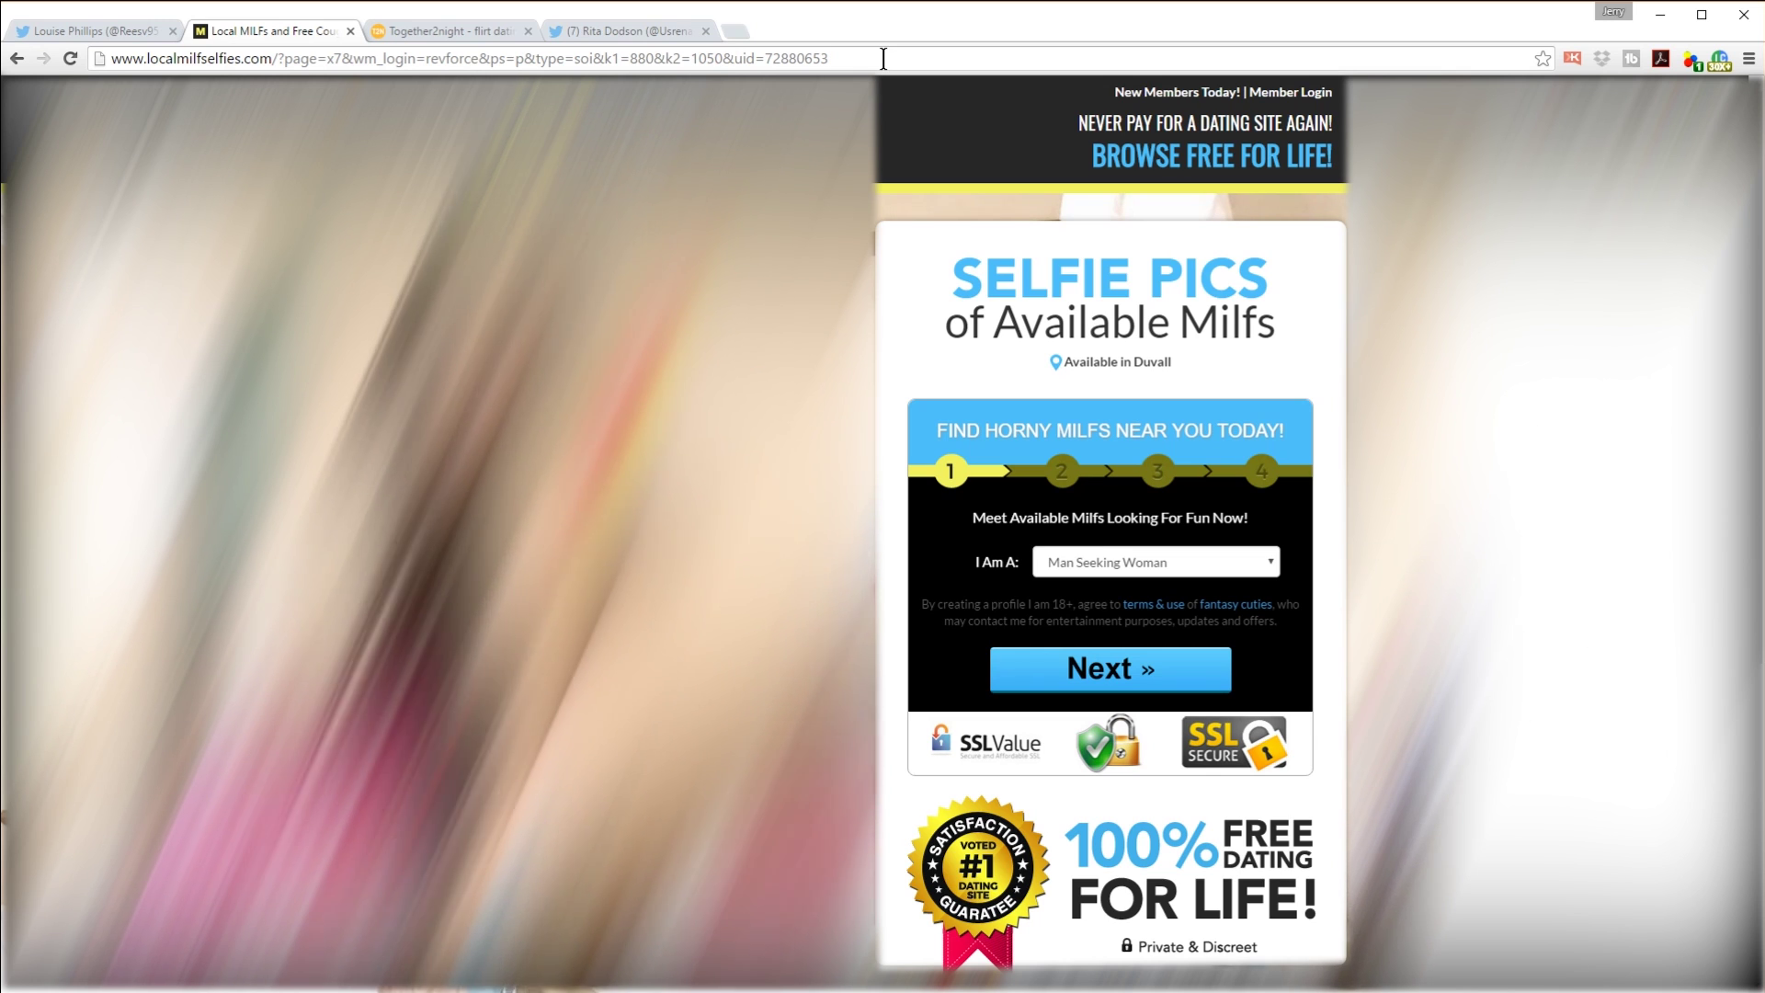
Step: Select the localmilfselfies.com page address and check its redirect chain in Link Redirect Trace
{"action": "key", "text": "ctrl+a"}
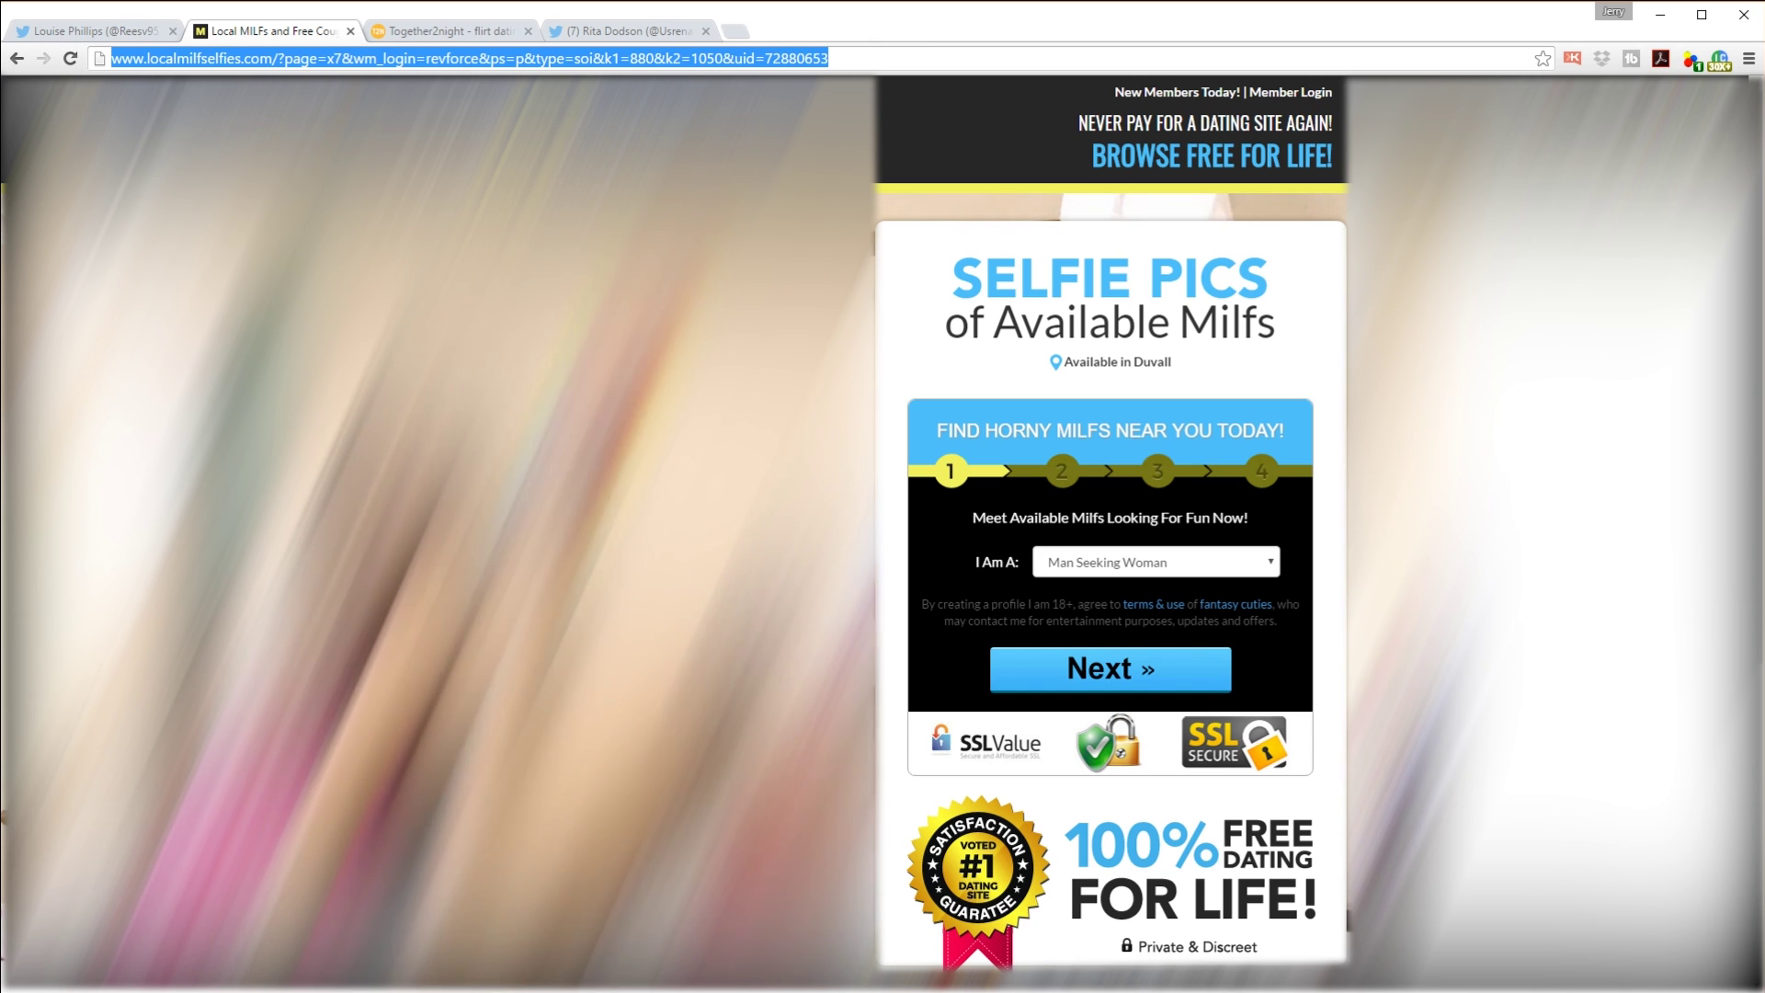
{"action": "left_click", "coordinate": [1719, 61]}
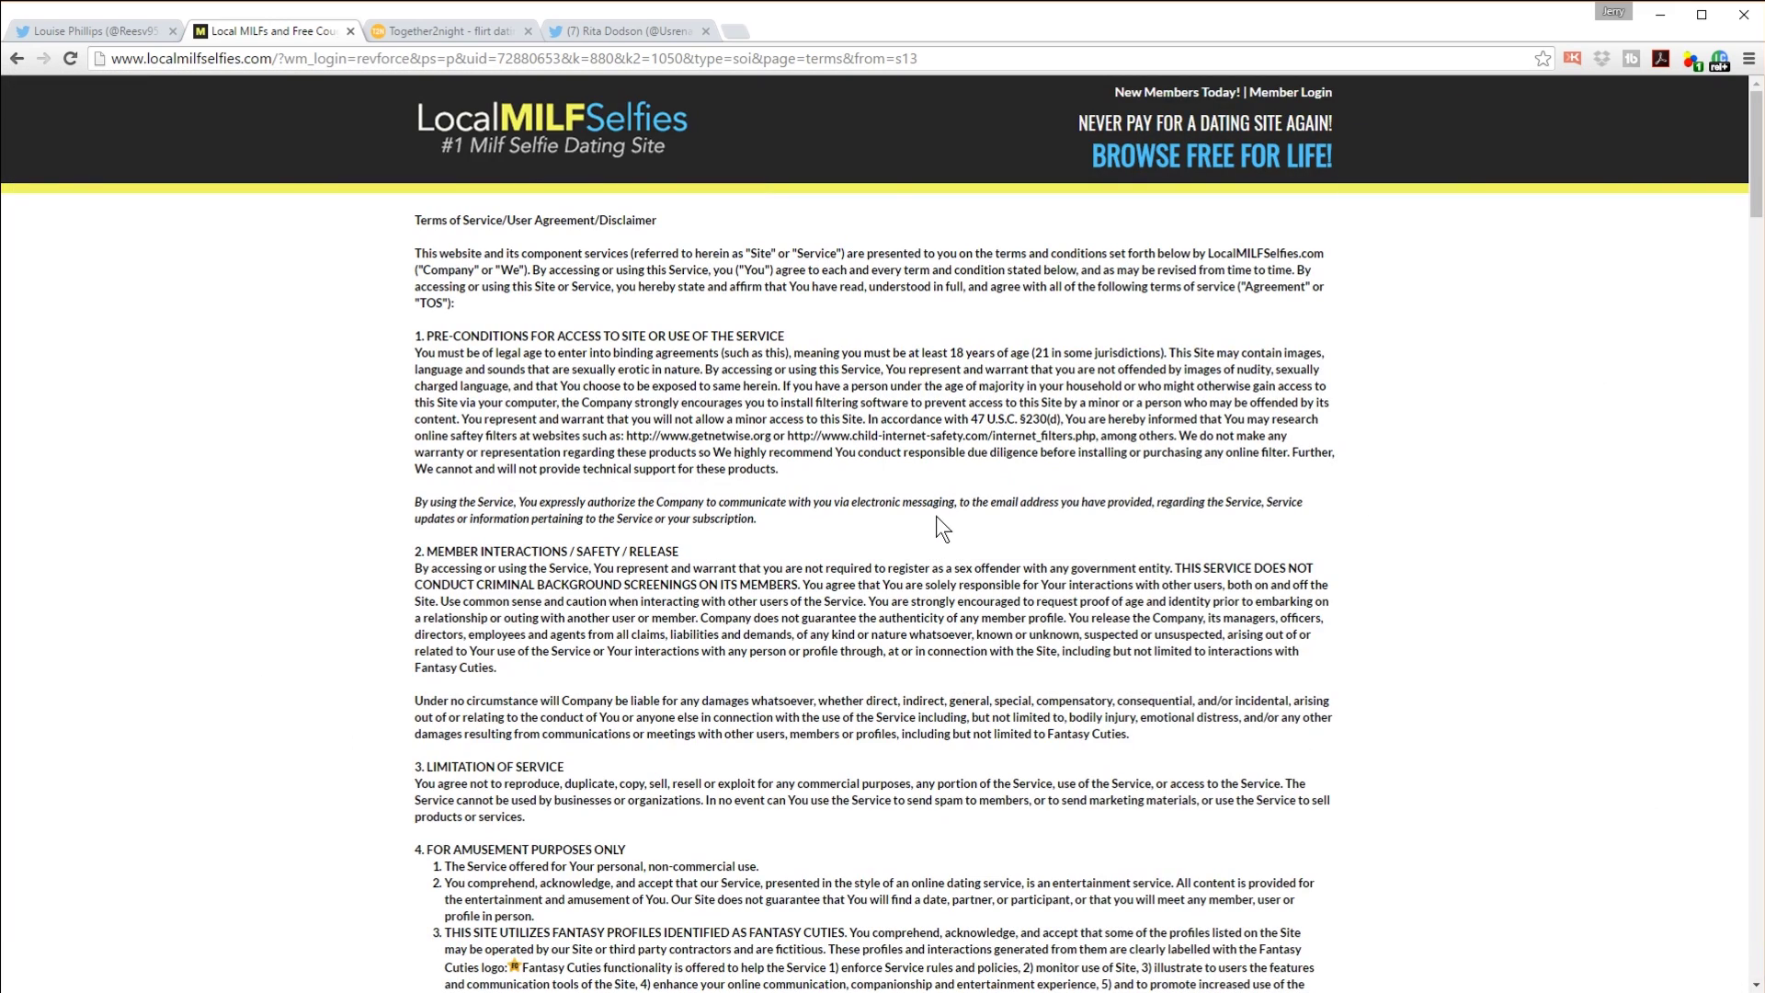
Step: Find the '@' matches in the terms, select the site's help e-mail address, and close the find bar
{"action": "key", "text": "ctrl+f"}
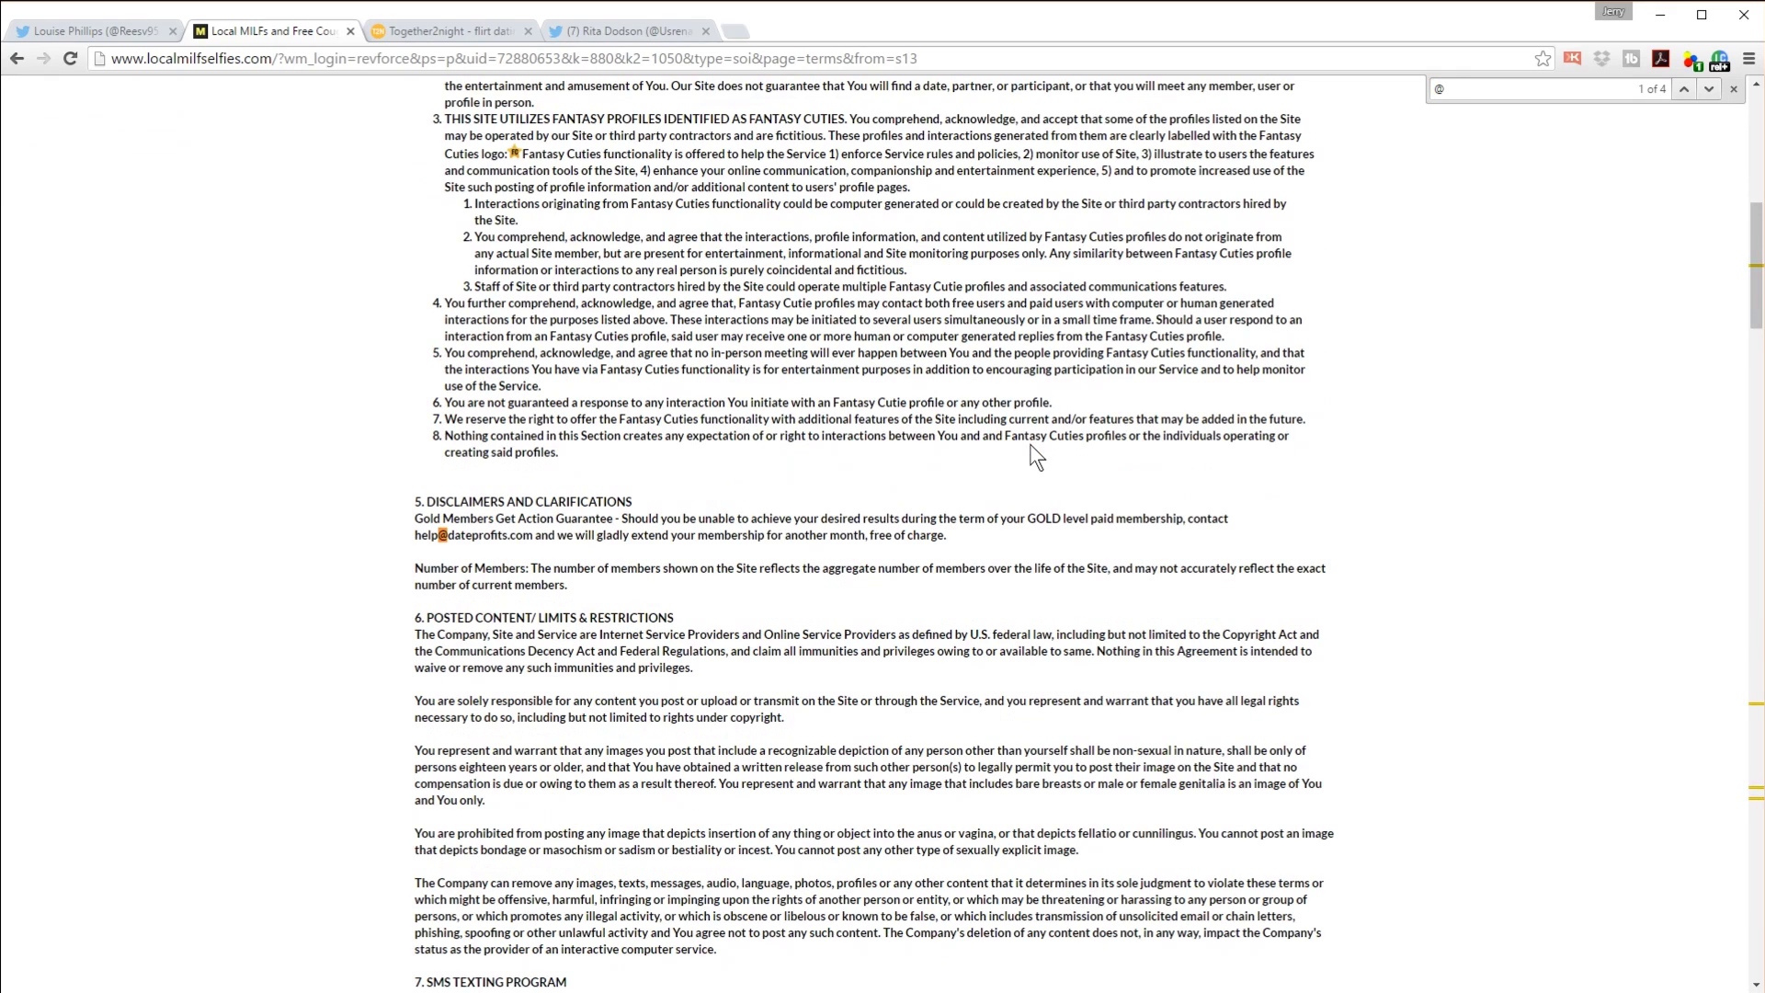
{"action": "key", "text": "Return"}
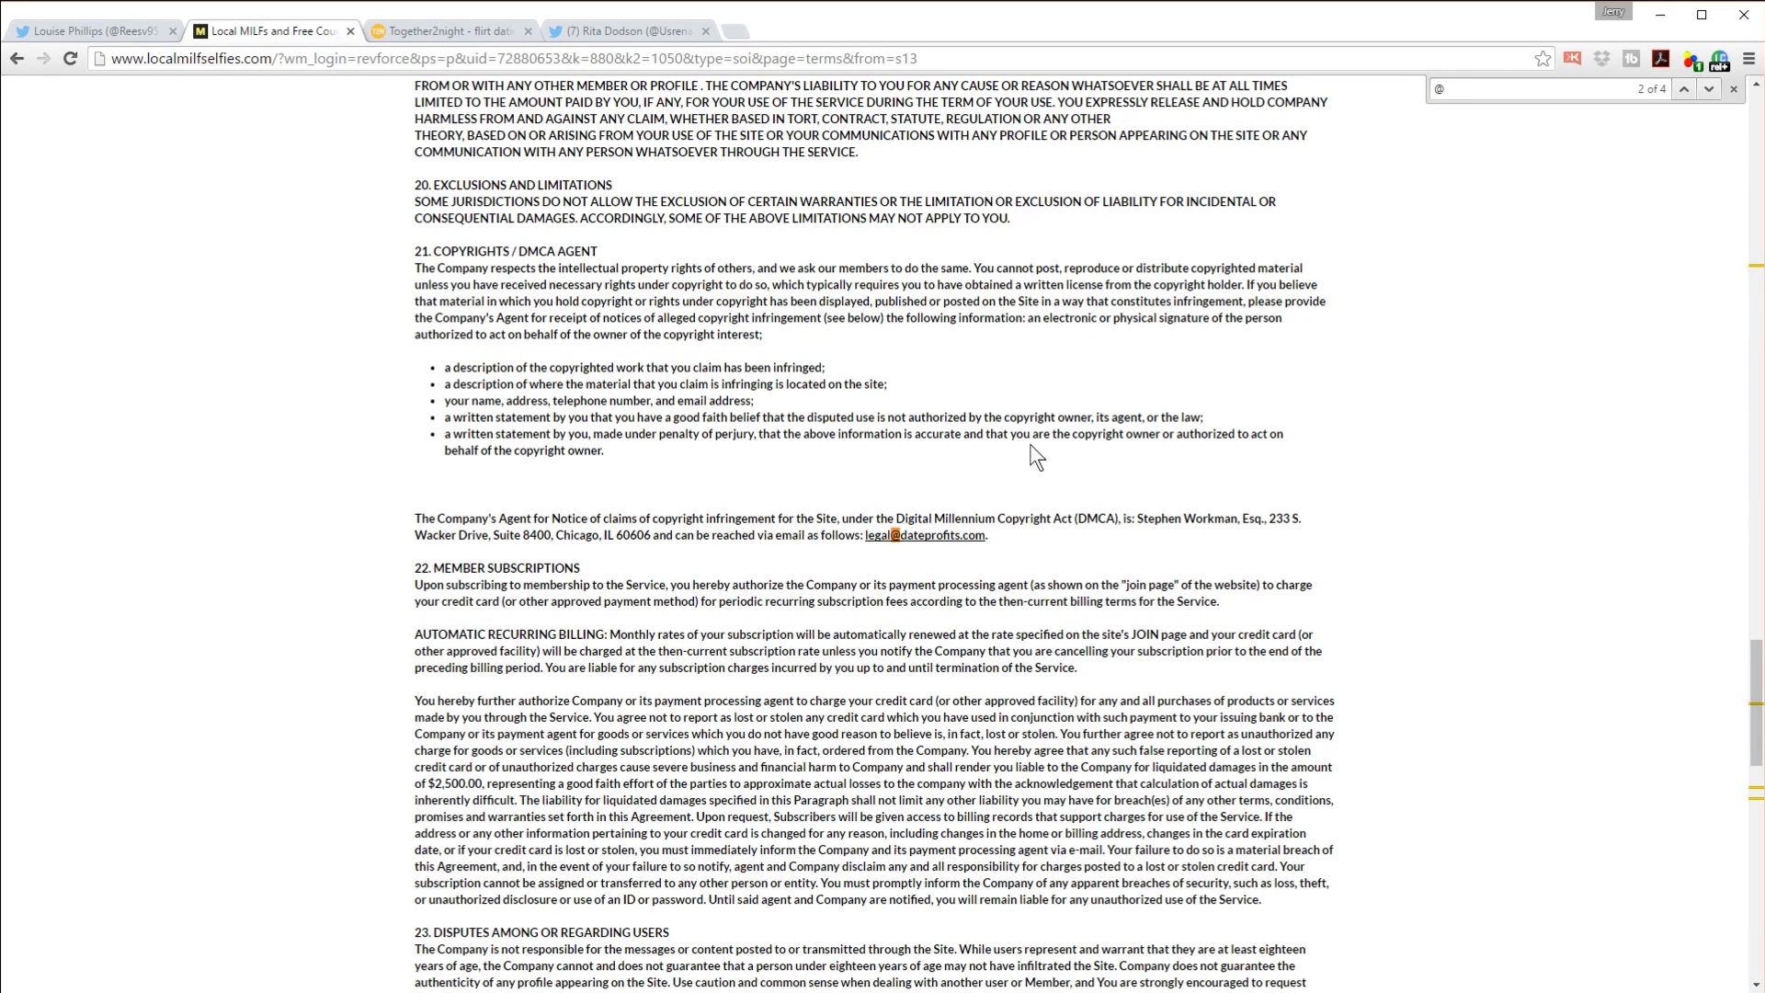
{"action": "key", "text": "Return"}
{"action": "key", "text": "Return"}
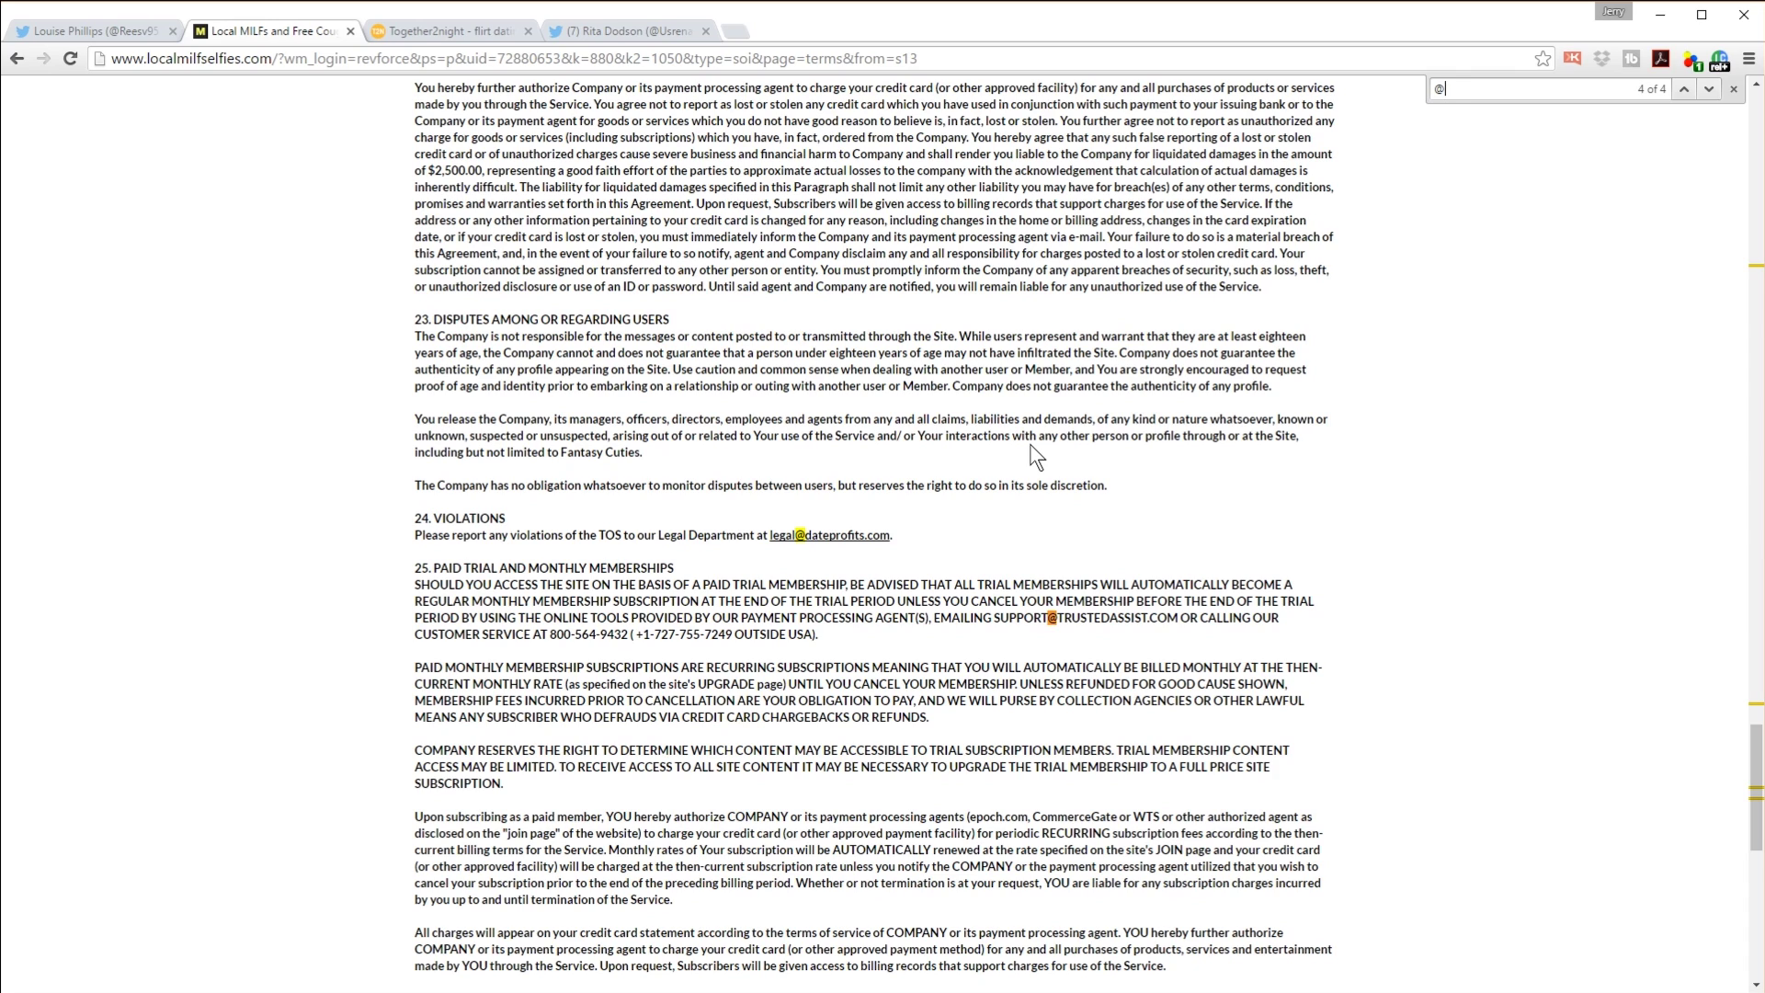
{"action": "key", "text": "Return"}
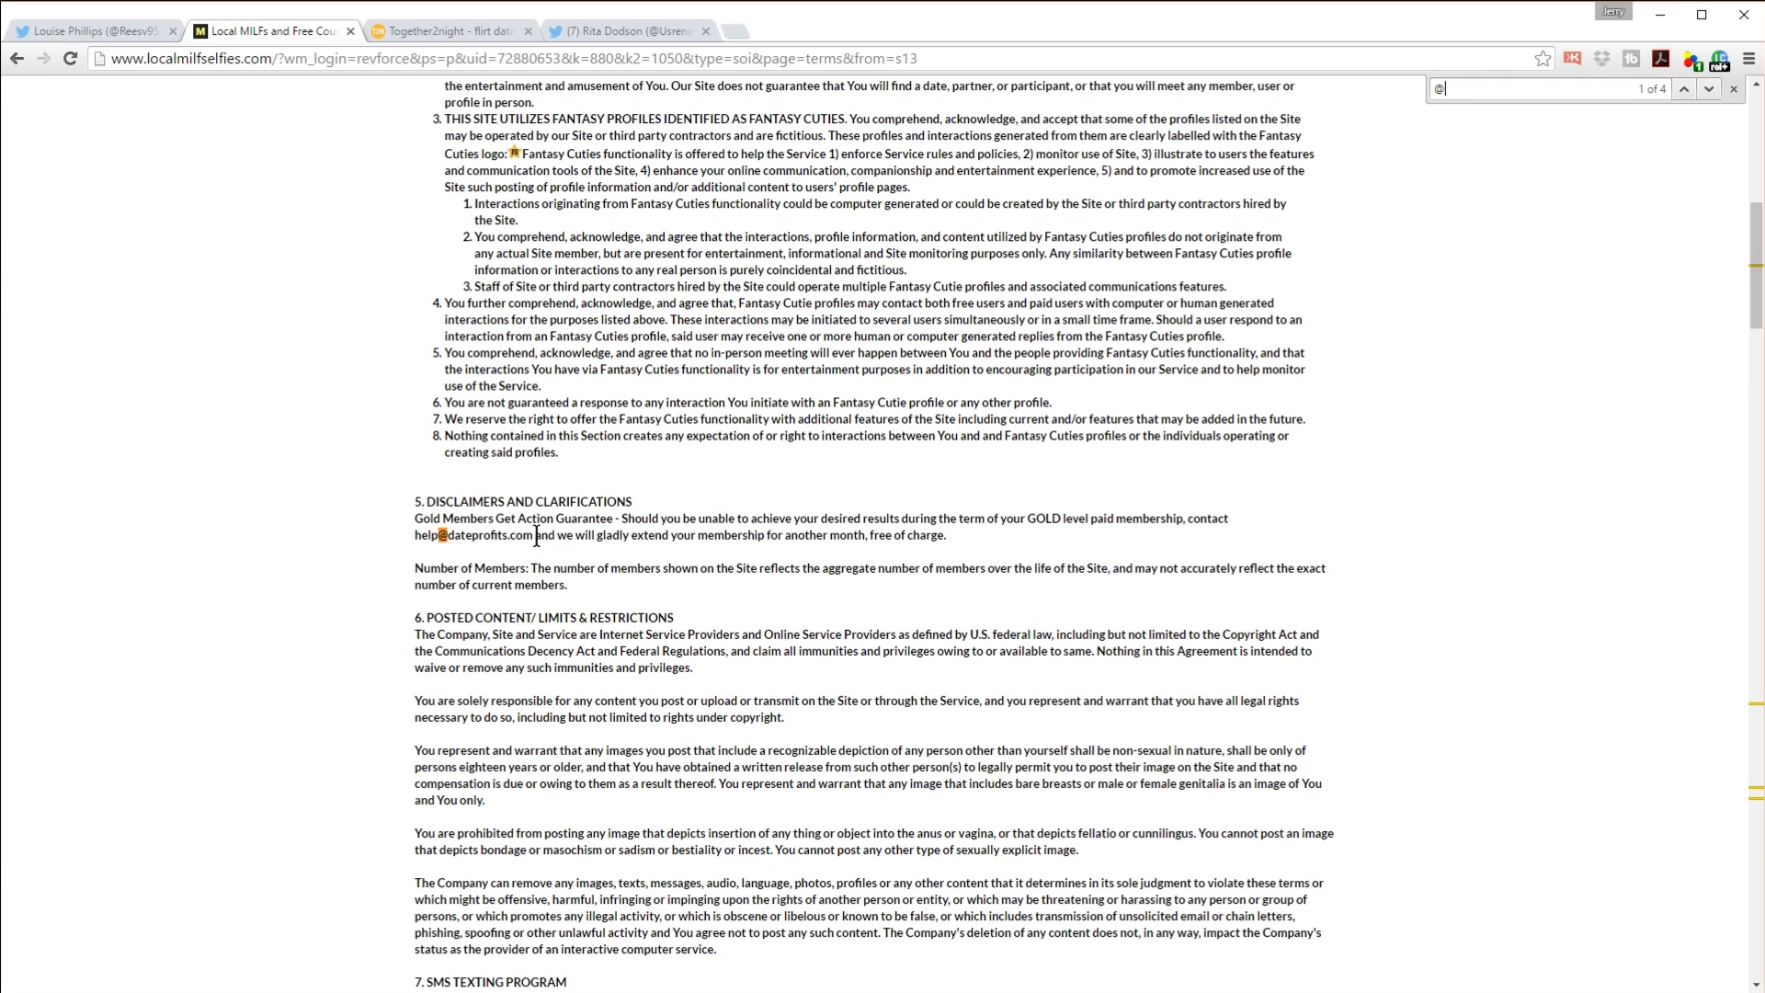
{"action": "left_click_drag", "start_coordinate": [532, 536], "coordinate": [414, 536]}
{"action": "key", "text": "ctrl+c"}
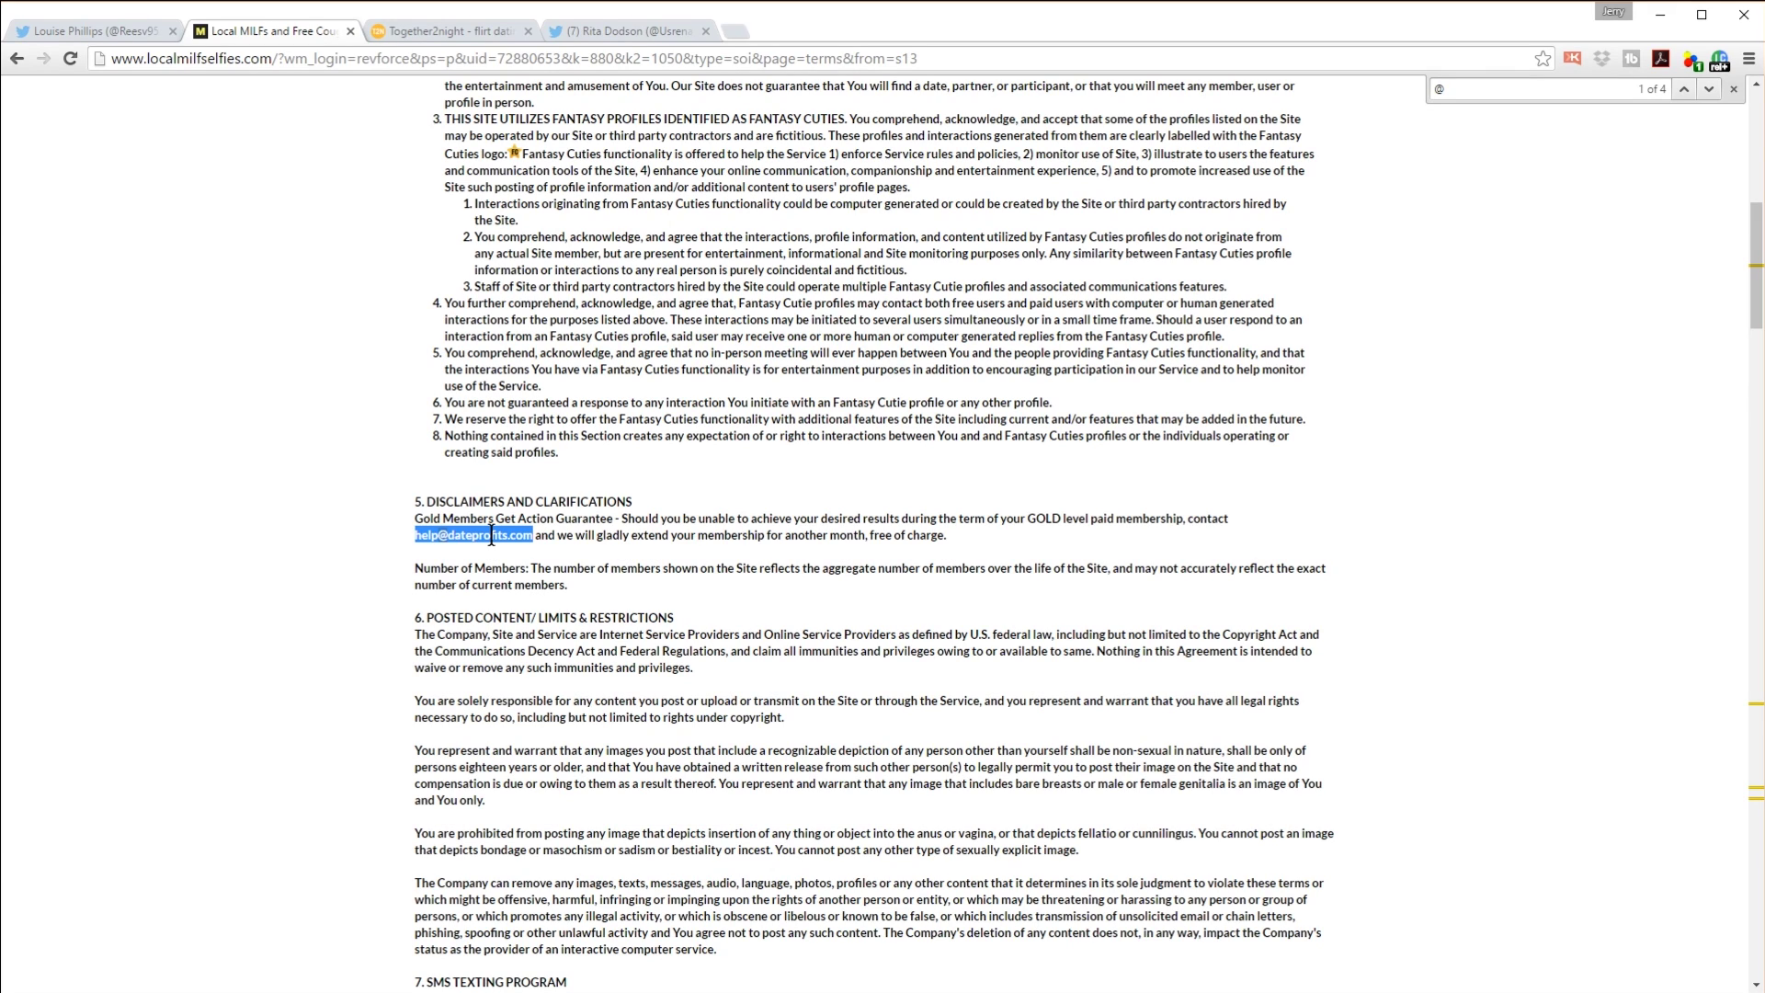
{"action": "left_click", "coordinate": [1734, 89]}
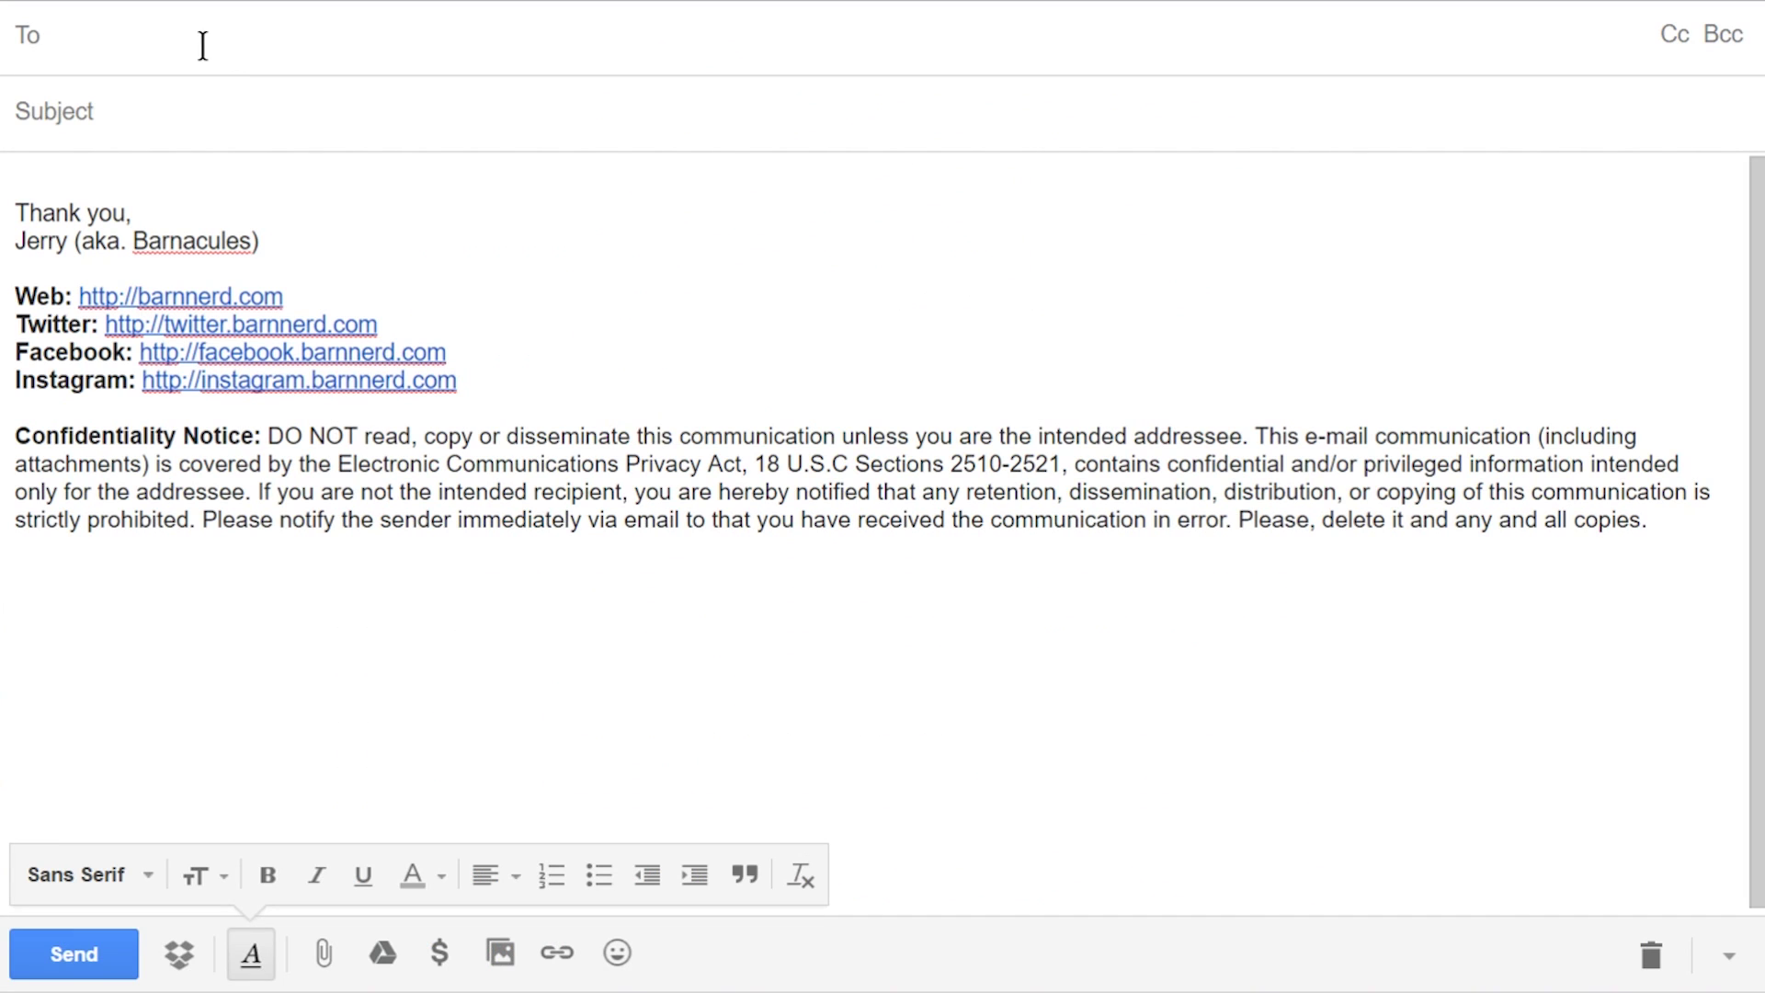
Step: Address the draft to the help e-mail and paste the landing page URL at the body's top
{"action": "key", "text": "ctrl+v"}
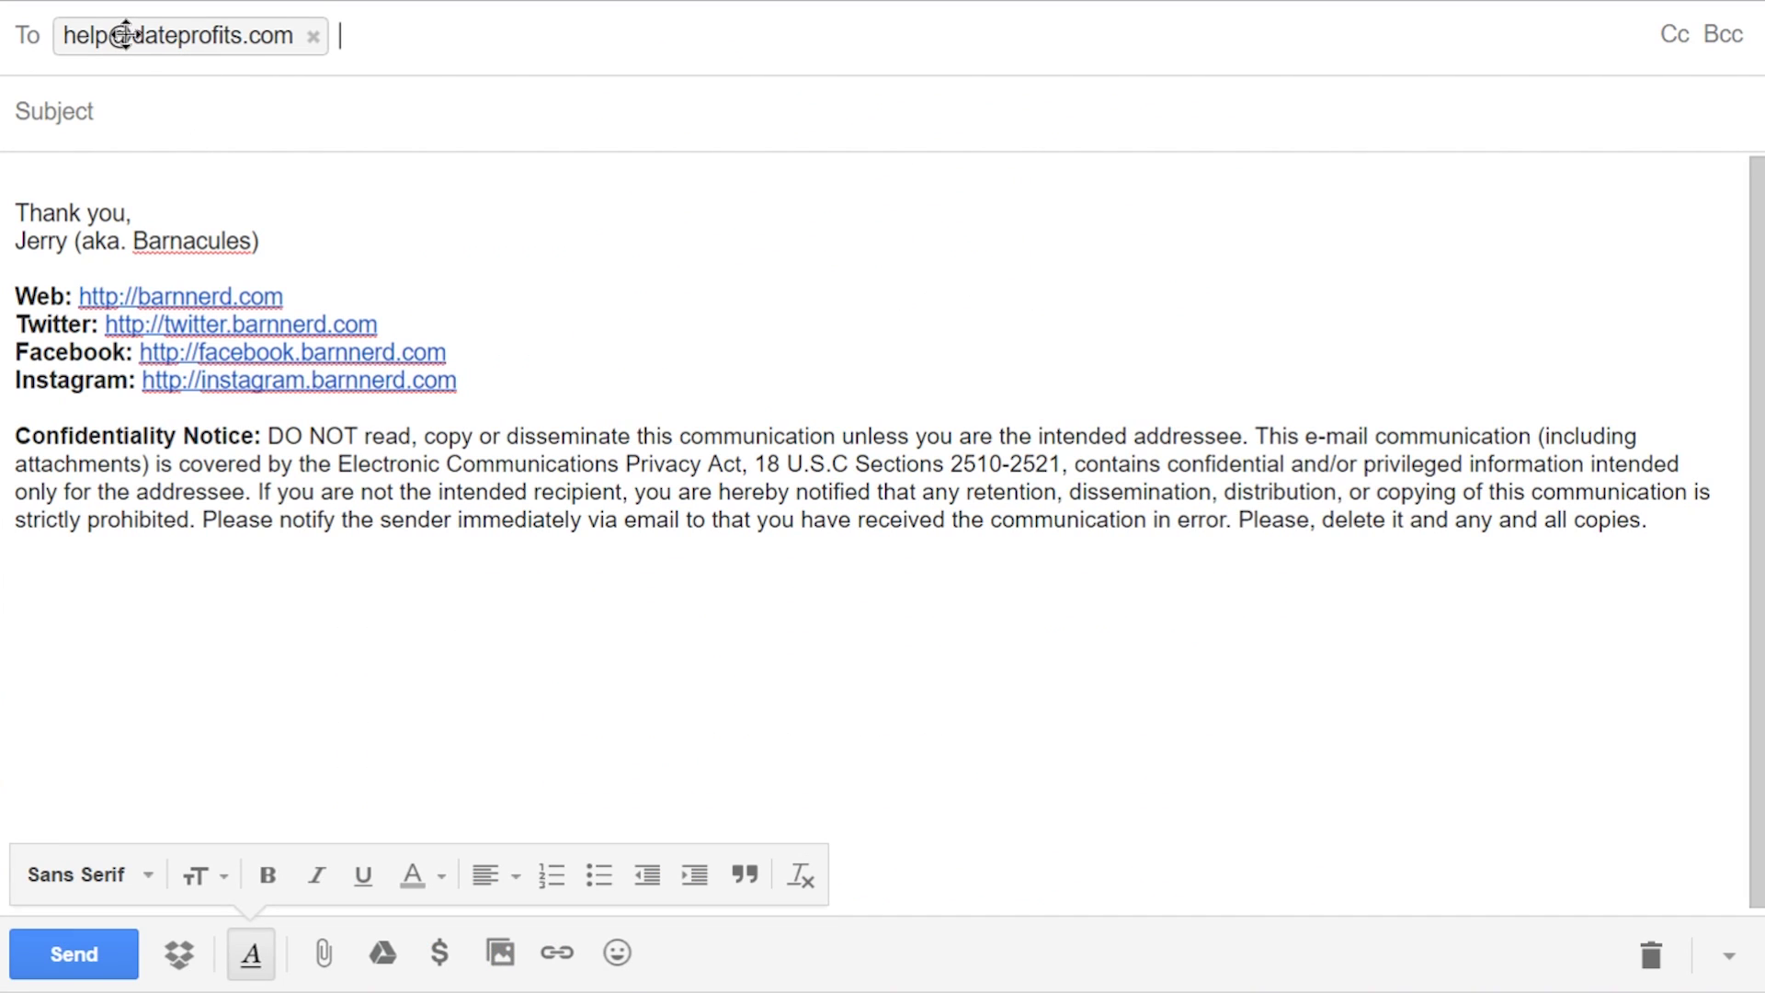
{"action": "left_click", "coordinate": [160, 108]}
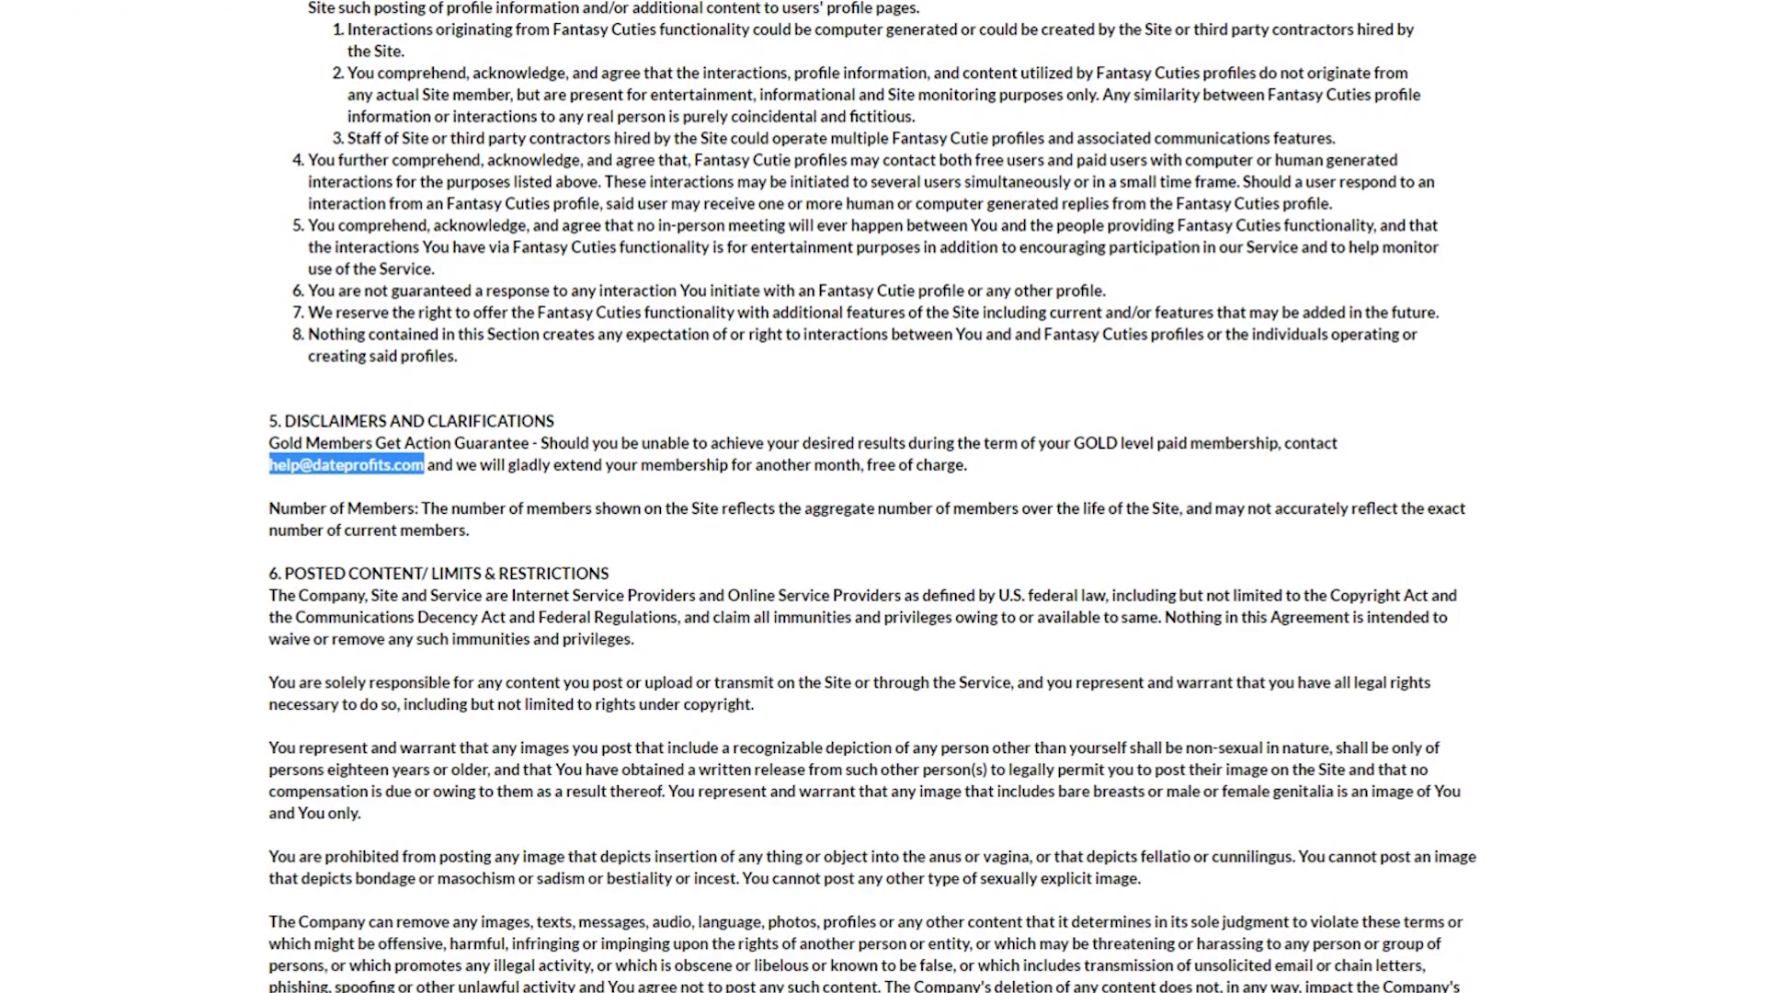
{"action": "left_click", "coordinate": [106, 175]}
{"action": "key", "text": "Return"}
{"action": "key", "text": "Return"}
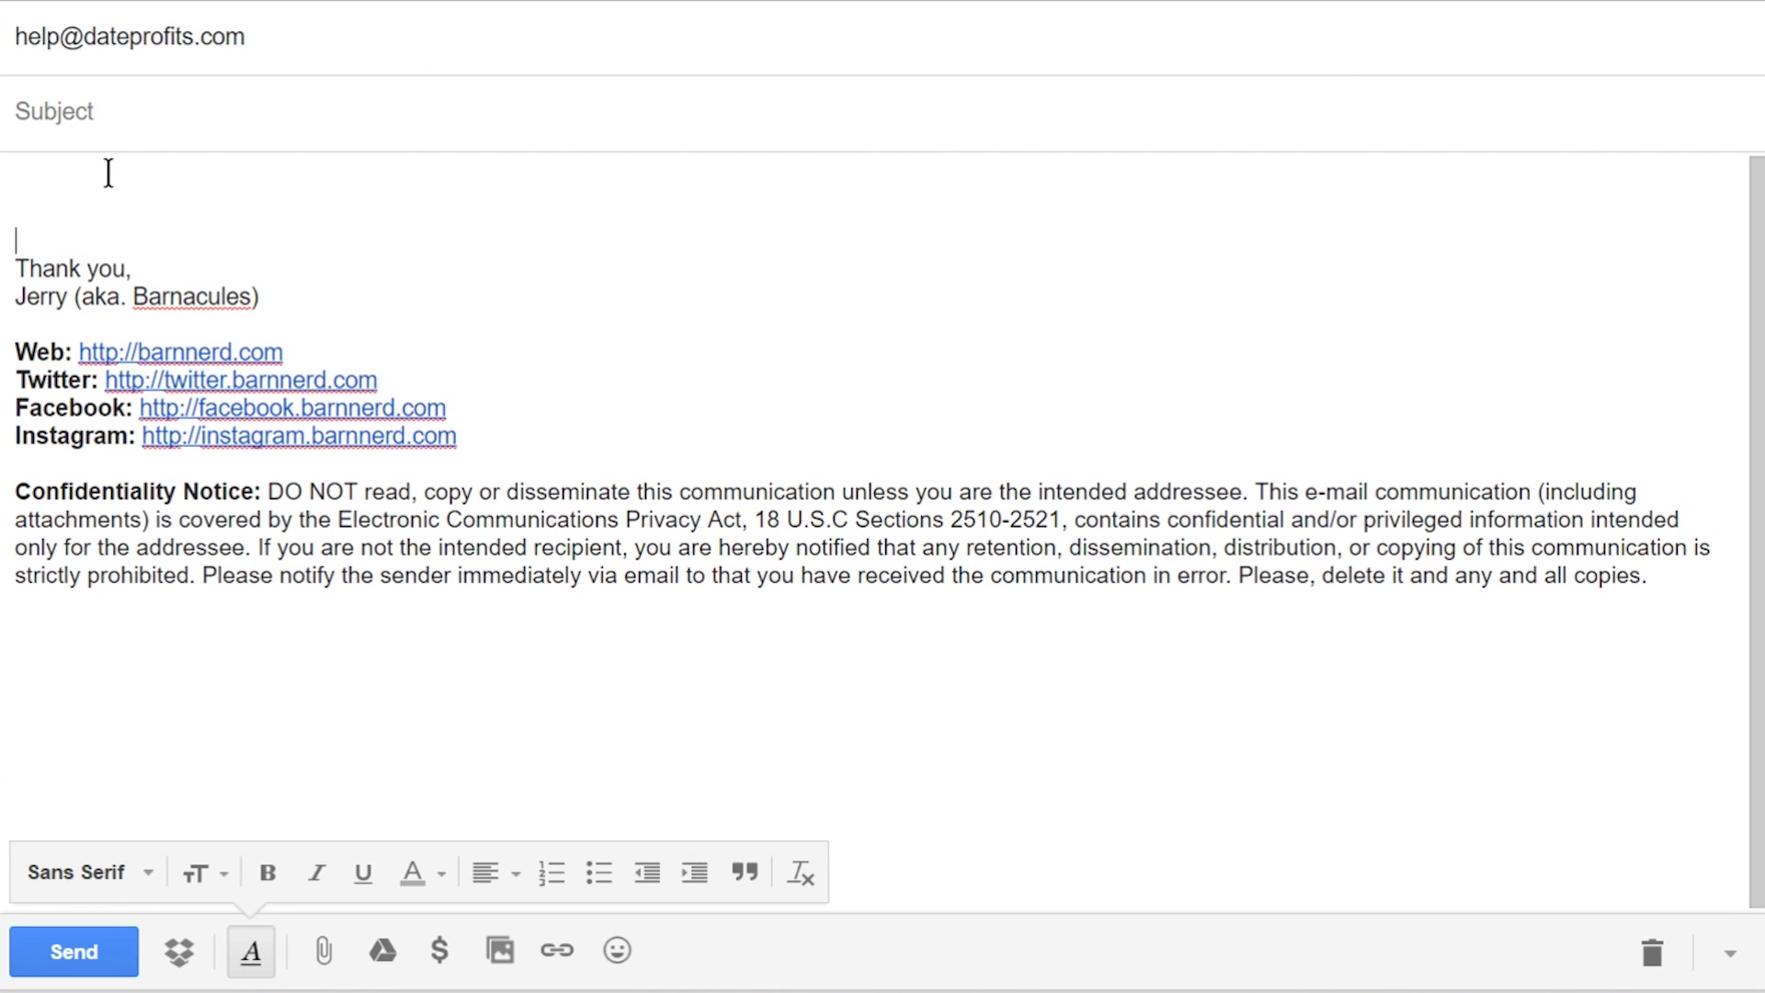
{"action": "left_click", "coordinate": [108, 172]}
{"action": "type", "text": "http://www.localmilfselfies.com/?page=x7&wm_login=revforce&ps=p&type=soi&k1=880&k2=1050&uid=72880653"}
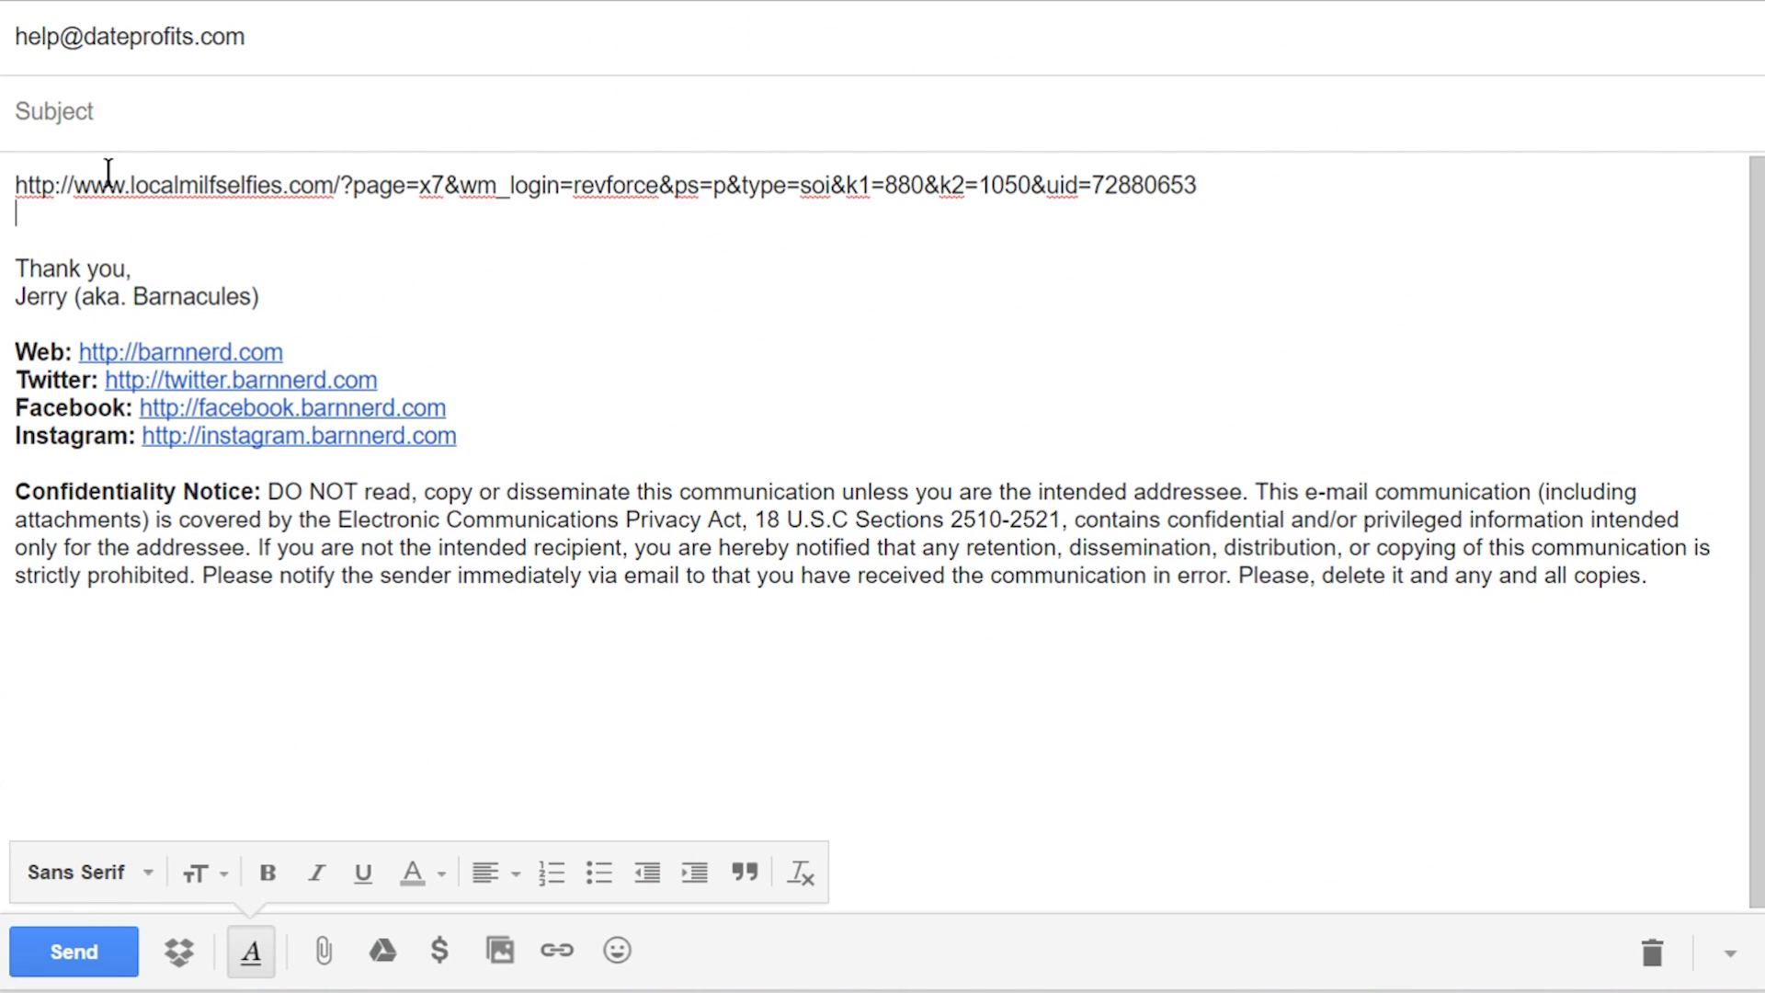
{"action": "key", "text": "Delete"}
Step: Add the subject 'Reporting Fraud' and open the body with 'Hello,'
{"action": "left_click", "coordinate": [152, 100]}
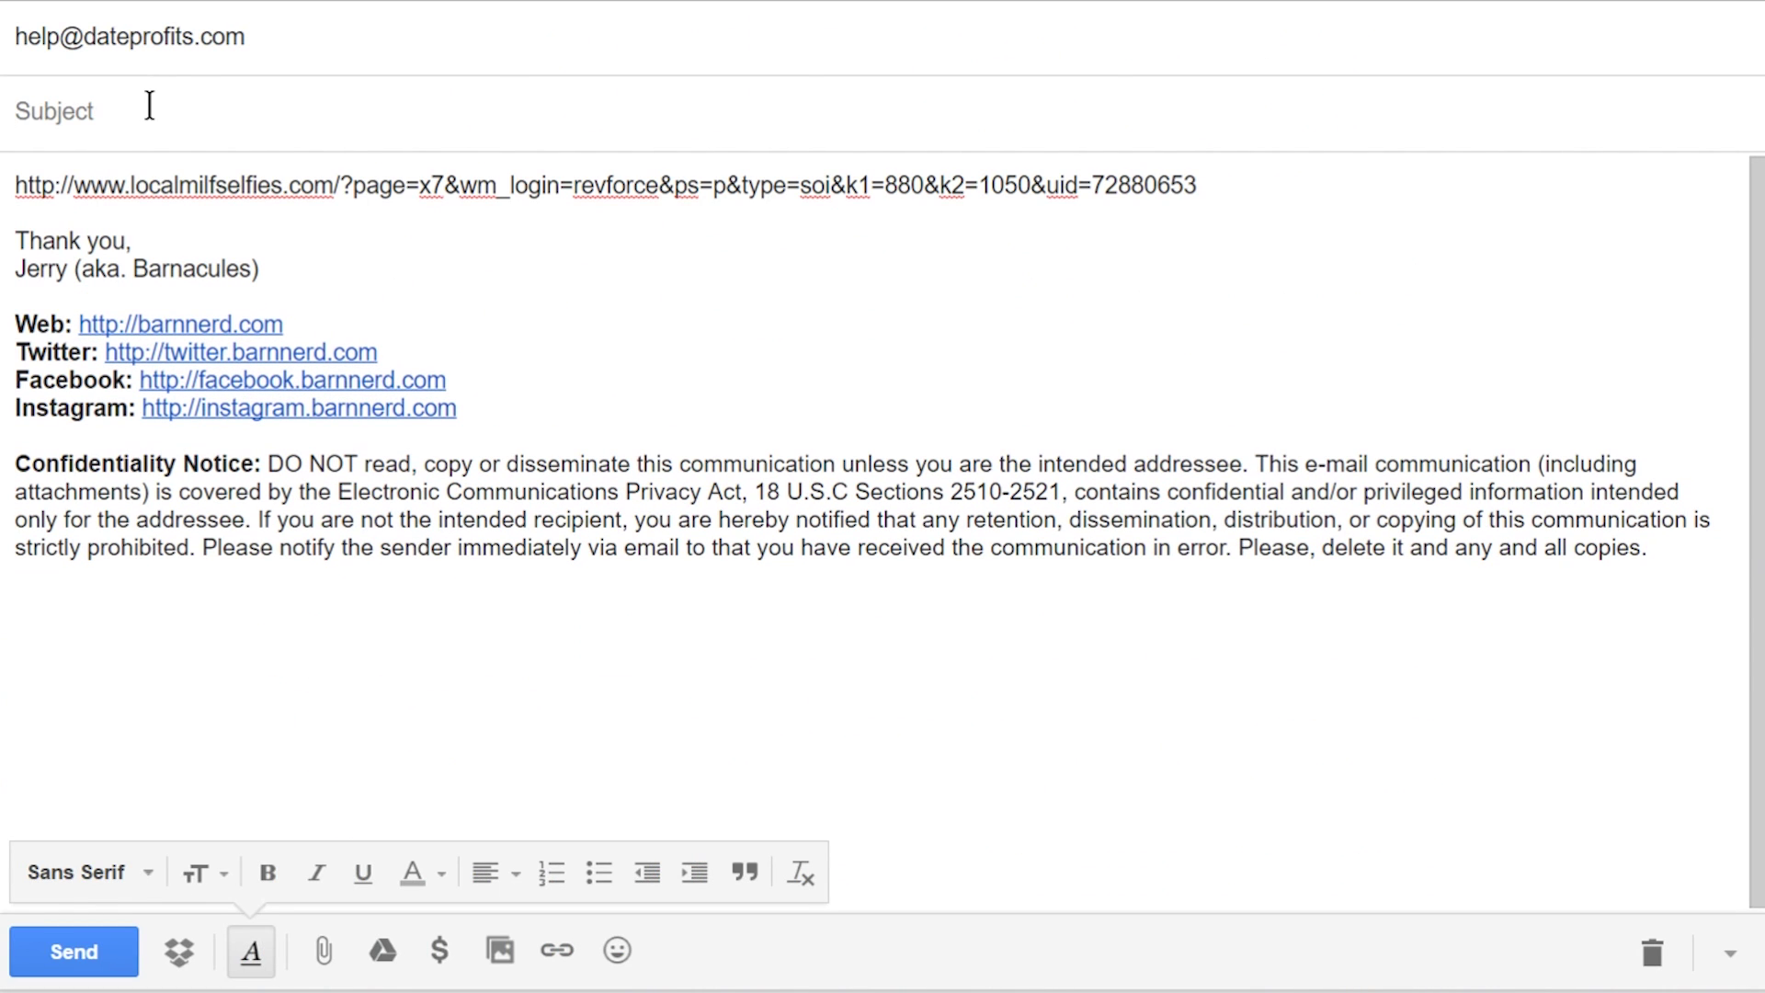
{"action": "type", "text": "Reporting Fraud"}
{"action": "key", "text": "Tab"}
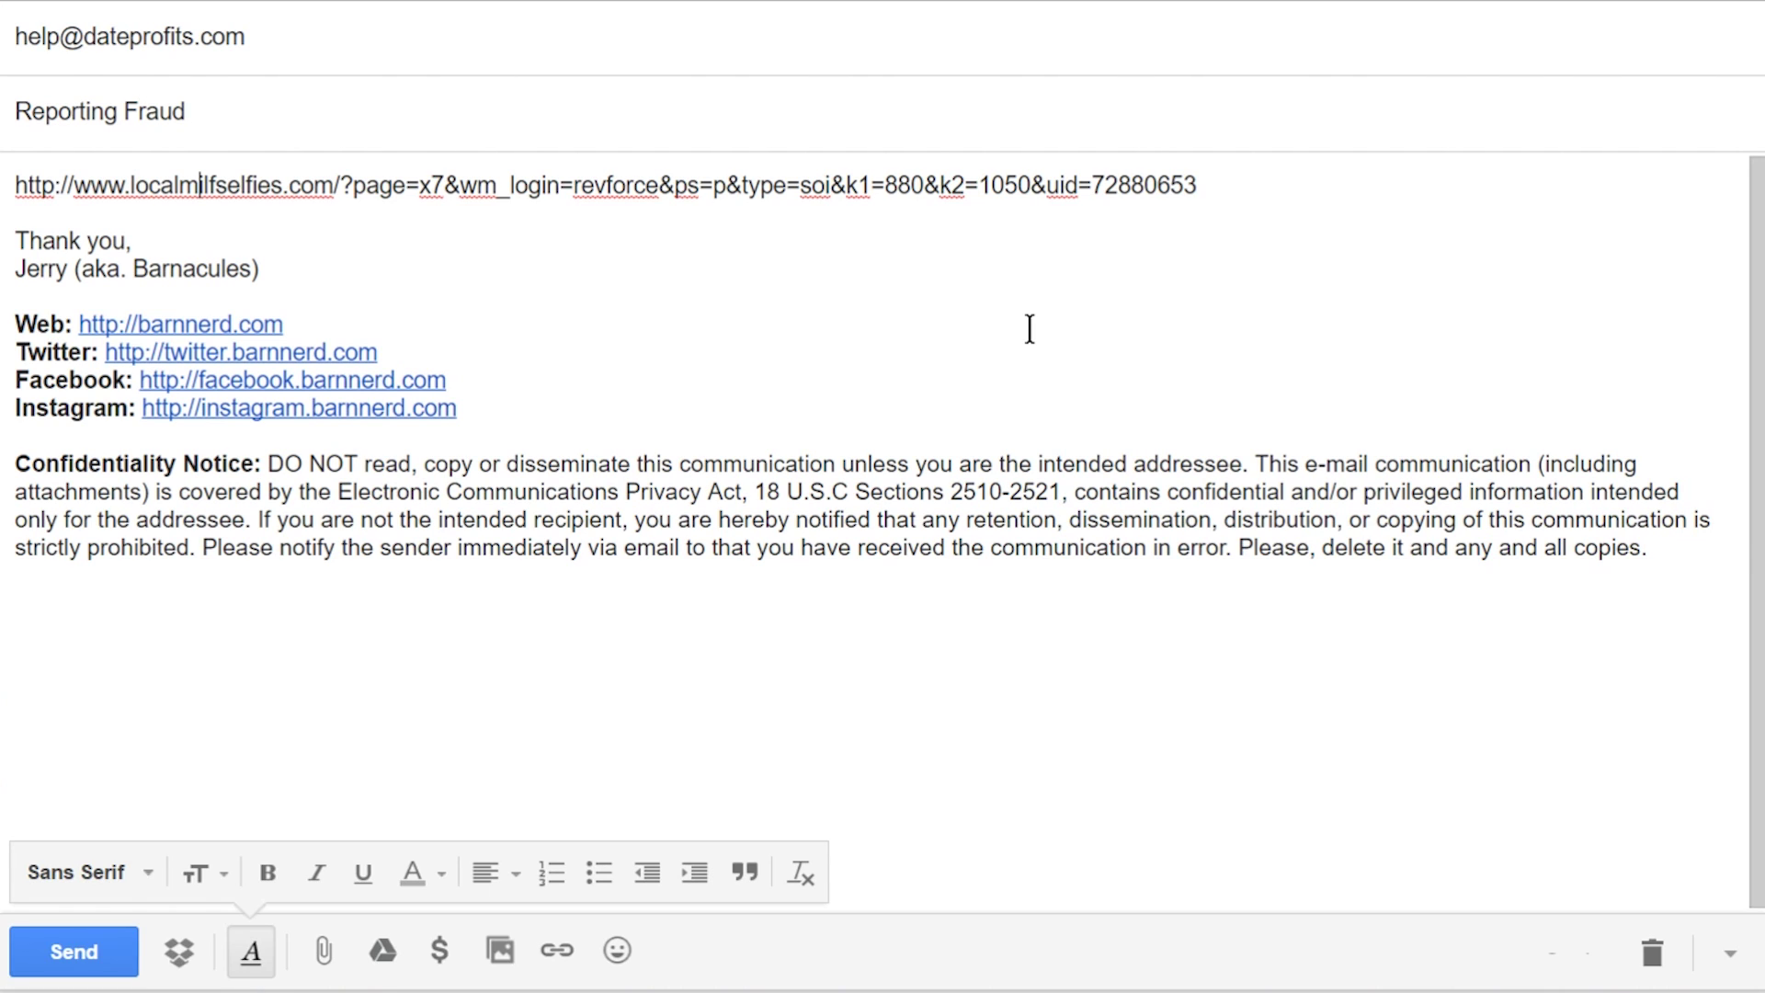
{"action": "key", "text": "Return"}
{"action": "key", "text": "Up"}
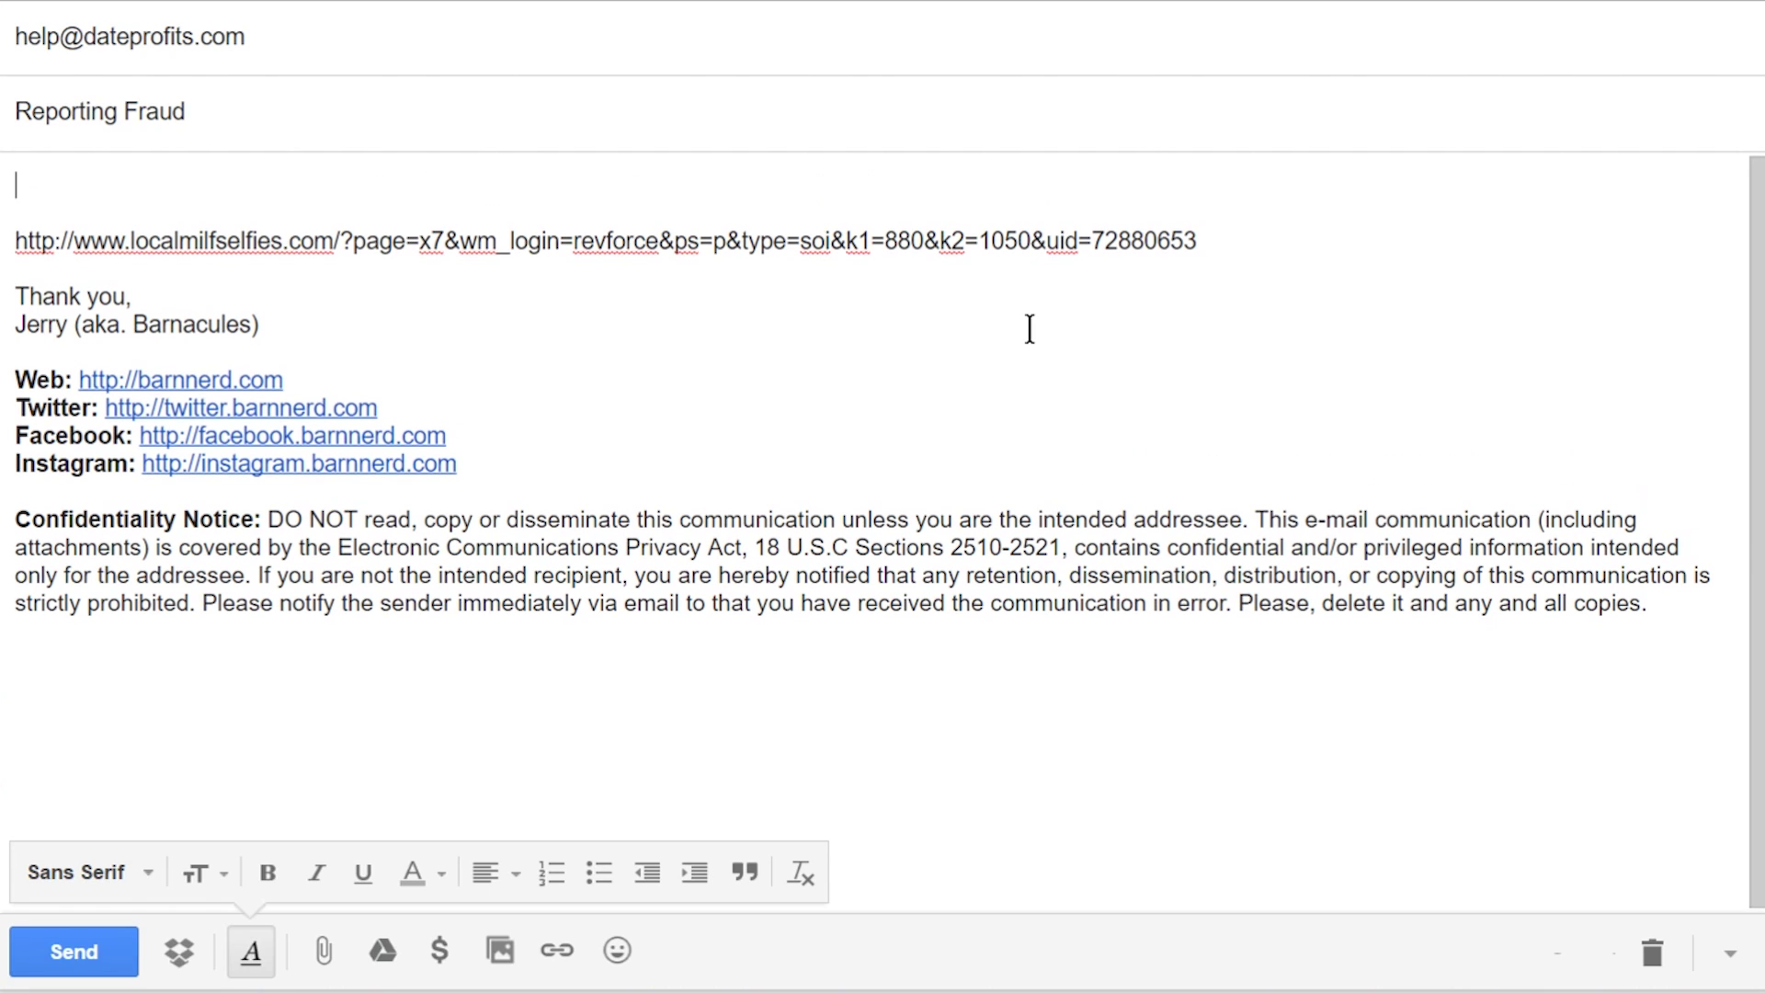
{"action": "type", "text": "Hello,"}
{"action": "key", "text": "Return"}
{"action": "key", "text": "Return"}
Step: Write the report citing the spam Twitter profile, misleading redirect, and affiliate user ID
{"action": "type", "text": "I just wante"}
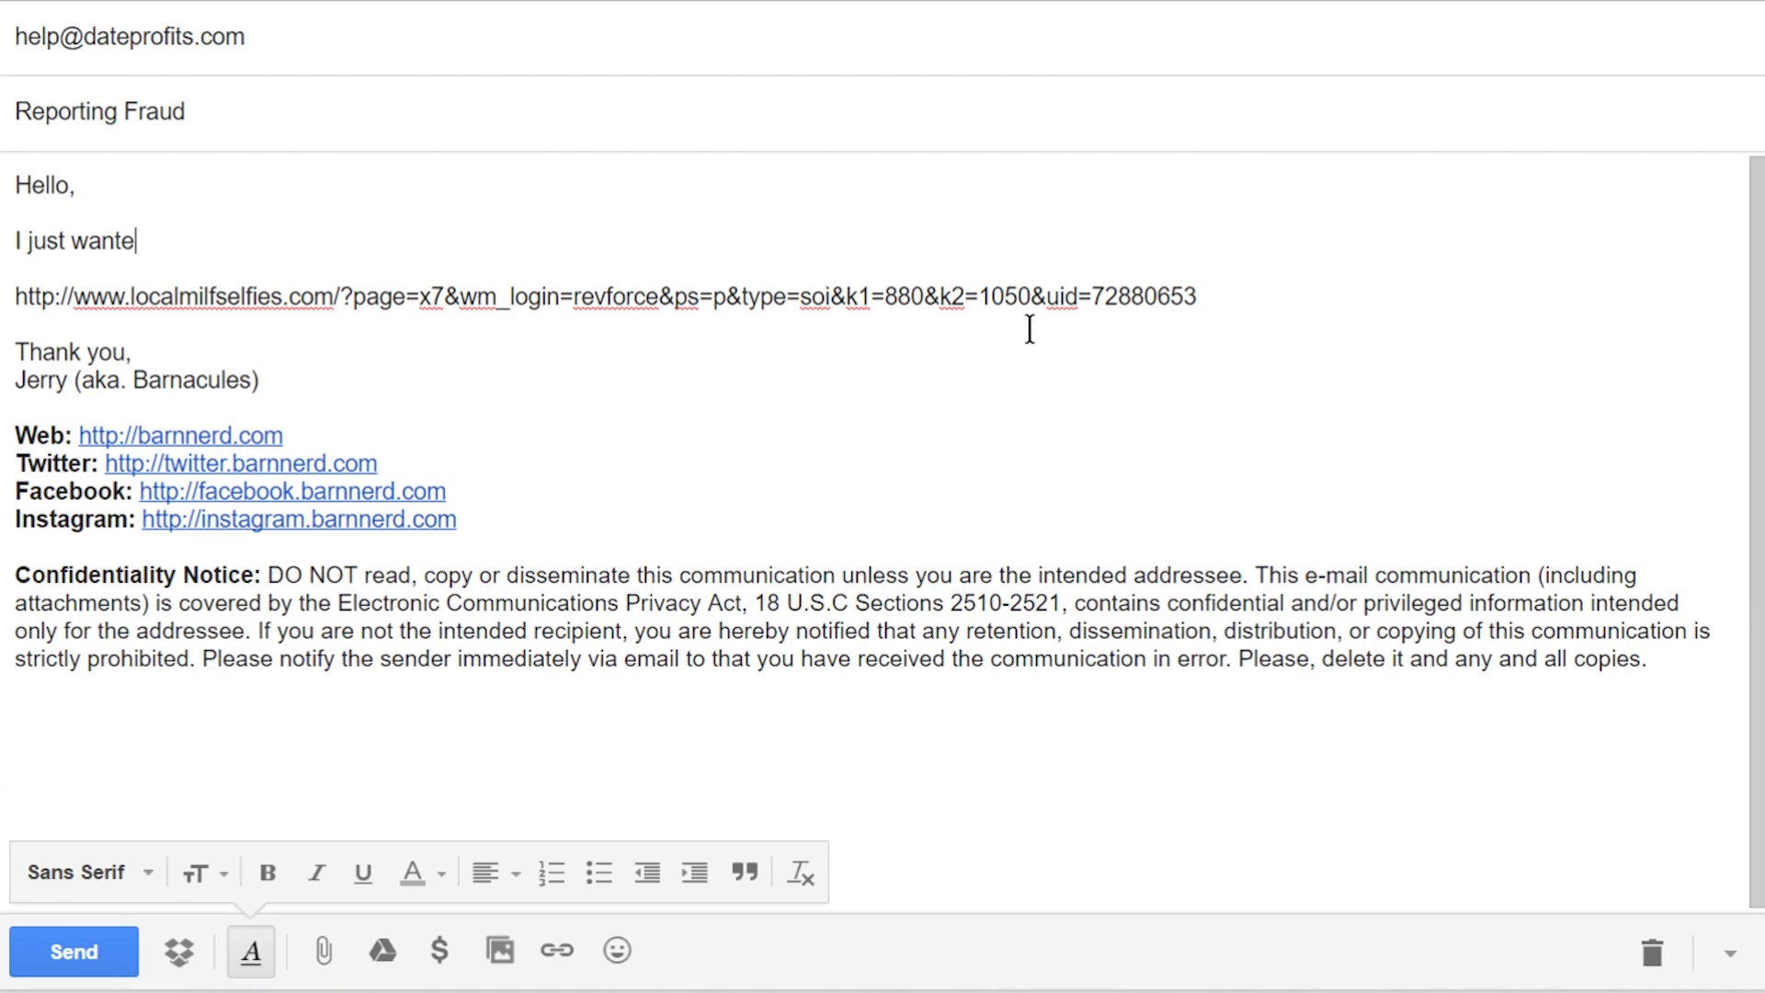
{"action": "type", "text": "d to report that the below link is being "}
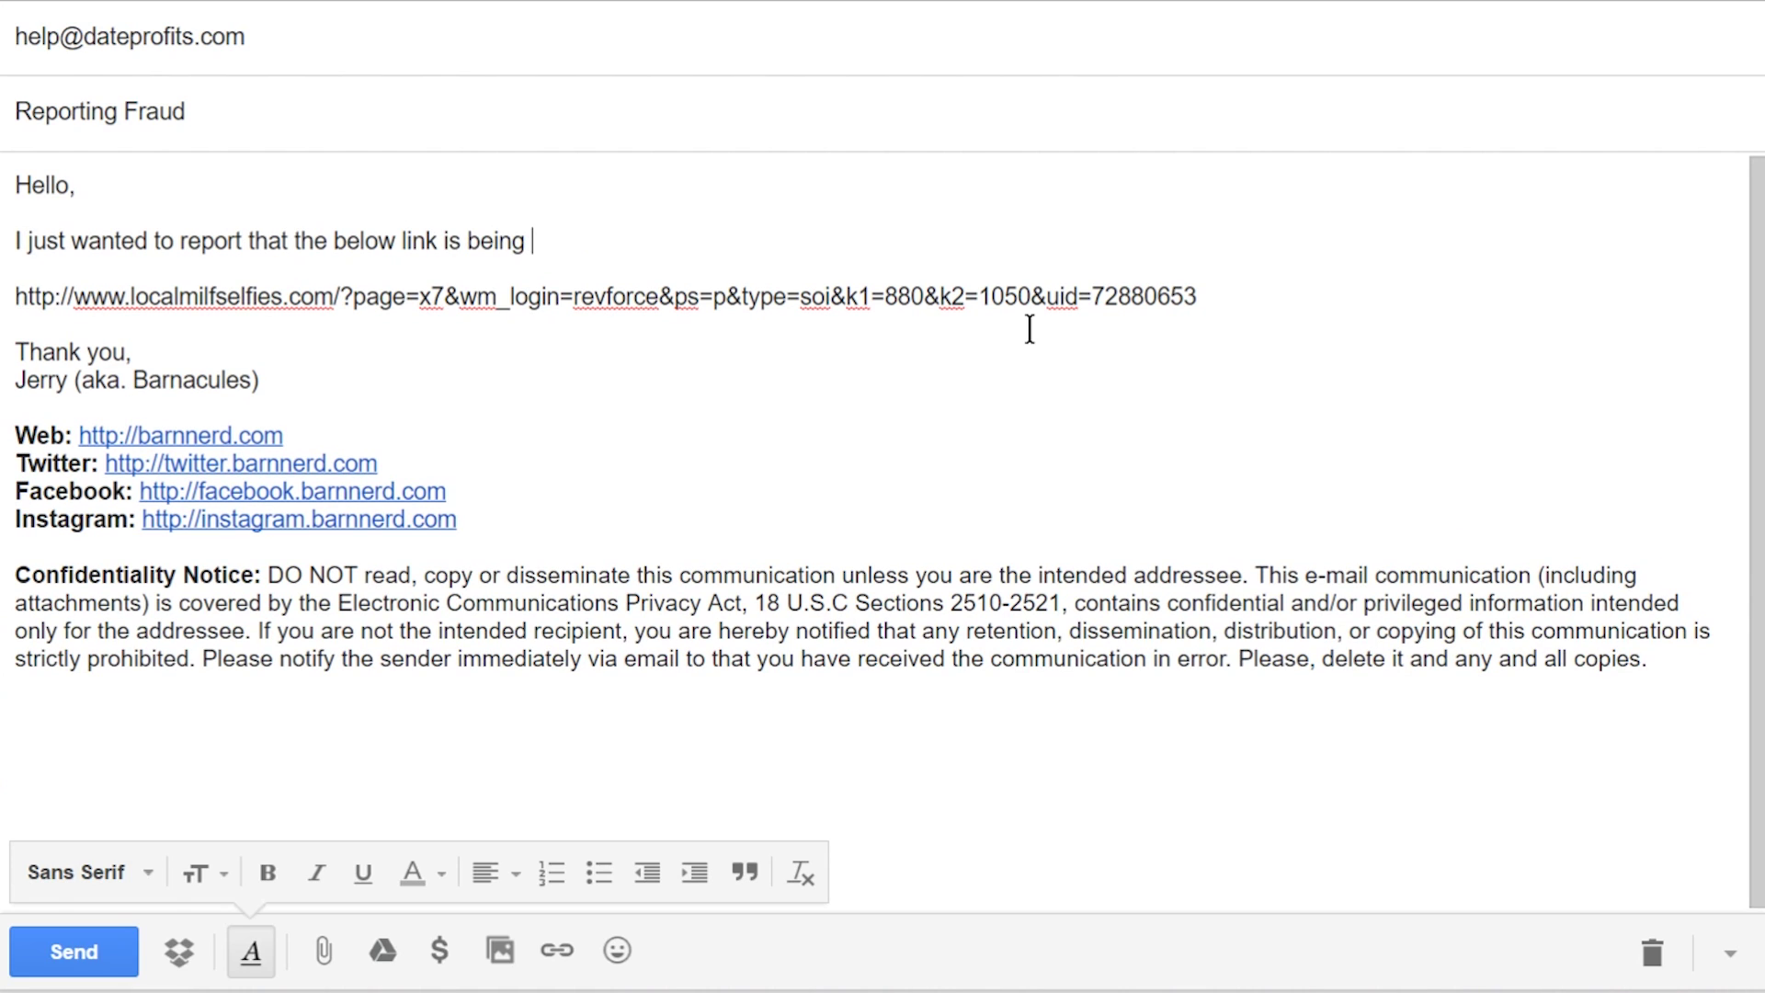
{"action": "type", "text": "posted on Twitter via"}
{"action": "type", "text": "https://twitter.com/Reesv953X"}
{"action": "type", "text": "using a re"}
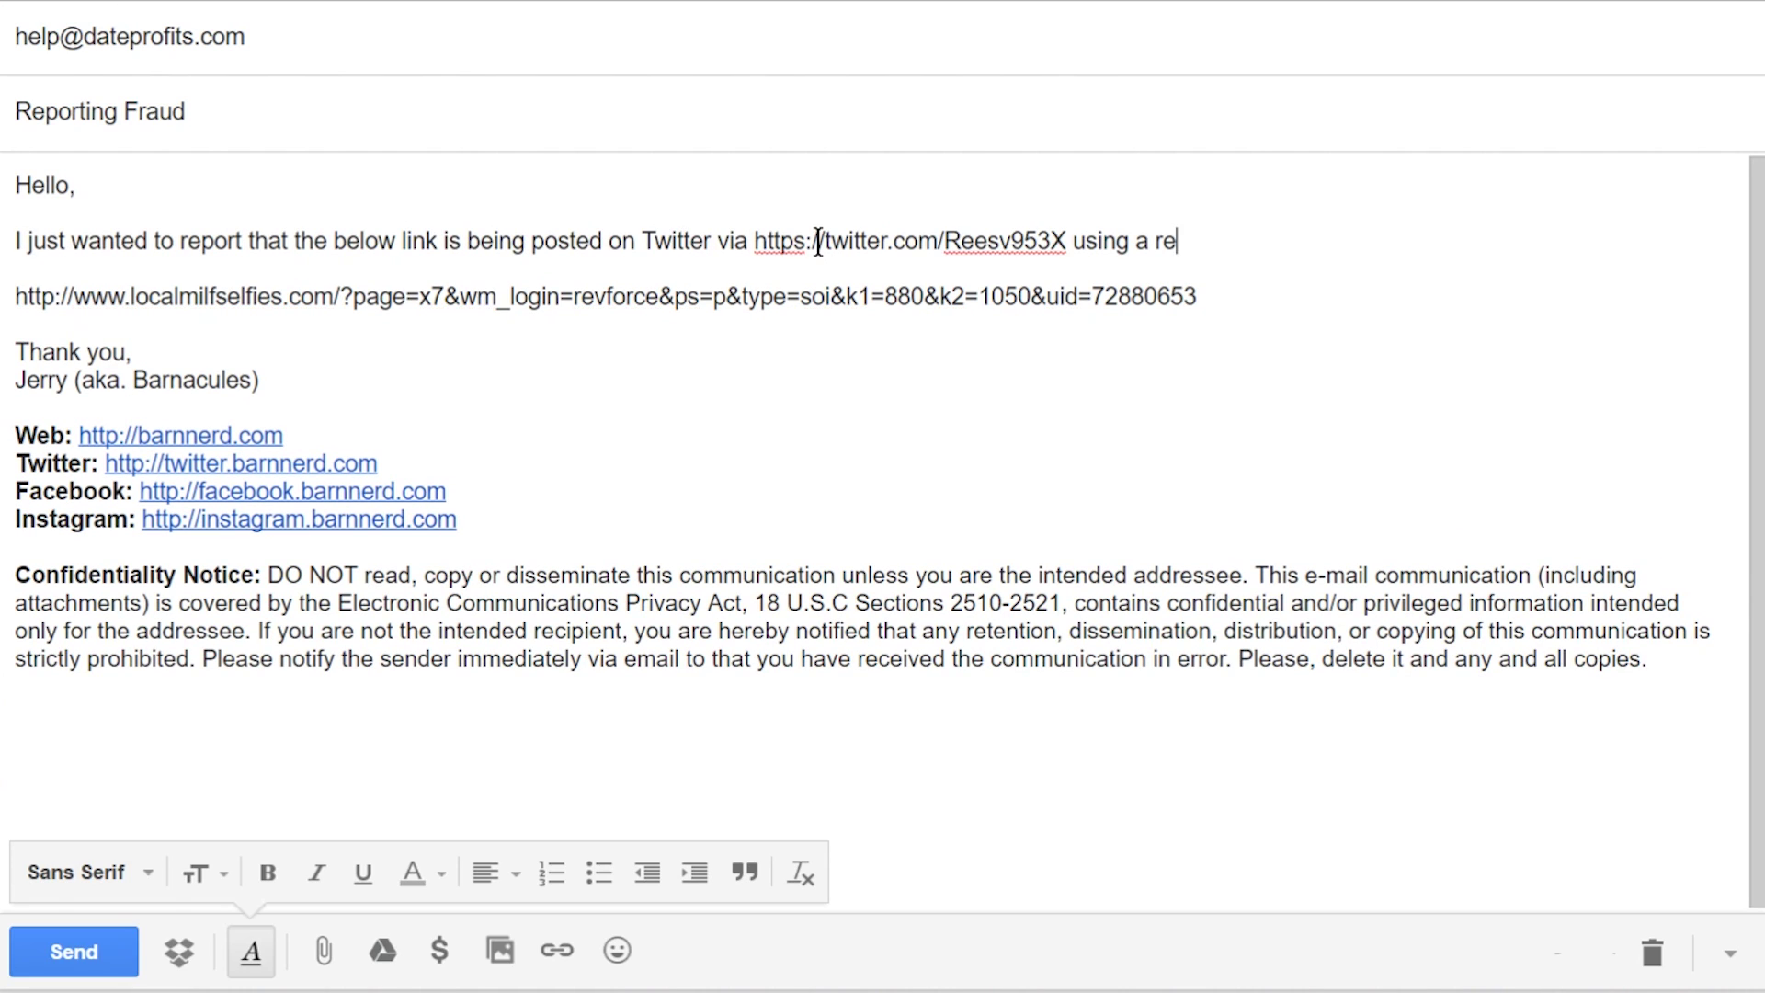
{"action": "type", "text": "direct page to mislead your tra"}
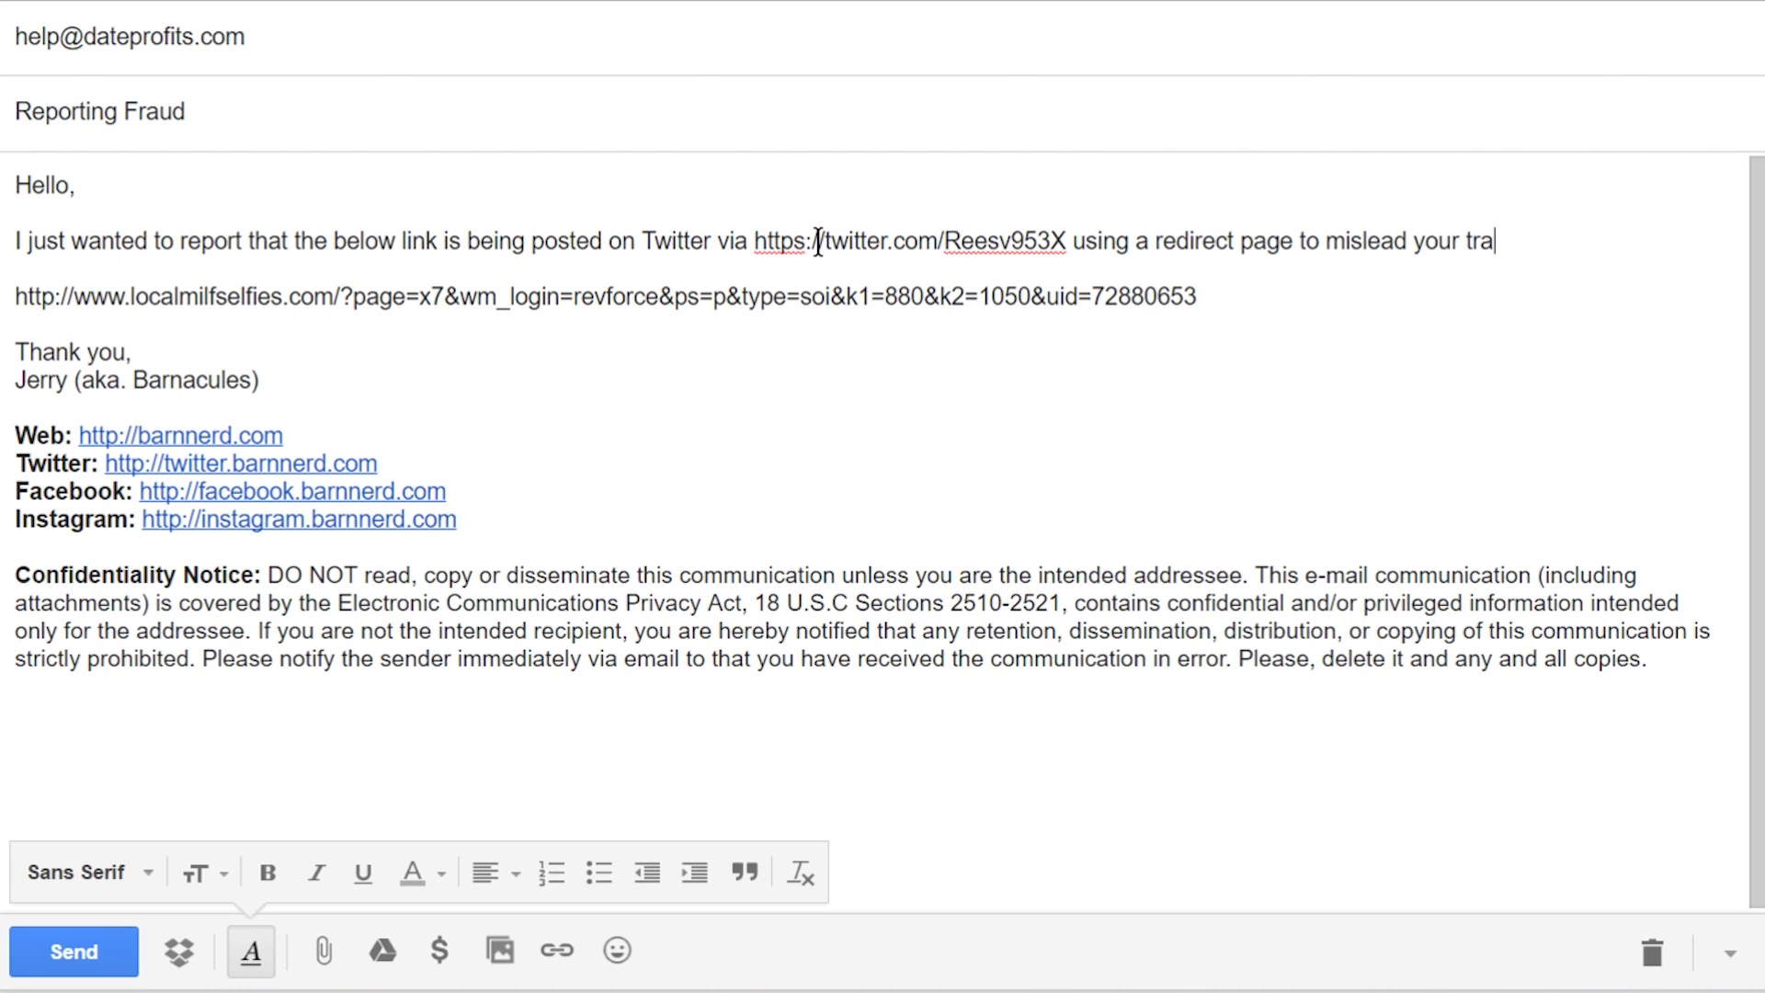
{"action": "type", "text": "cking system for payment "}
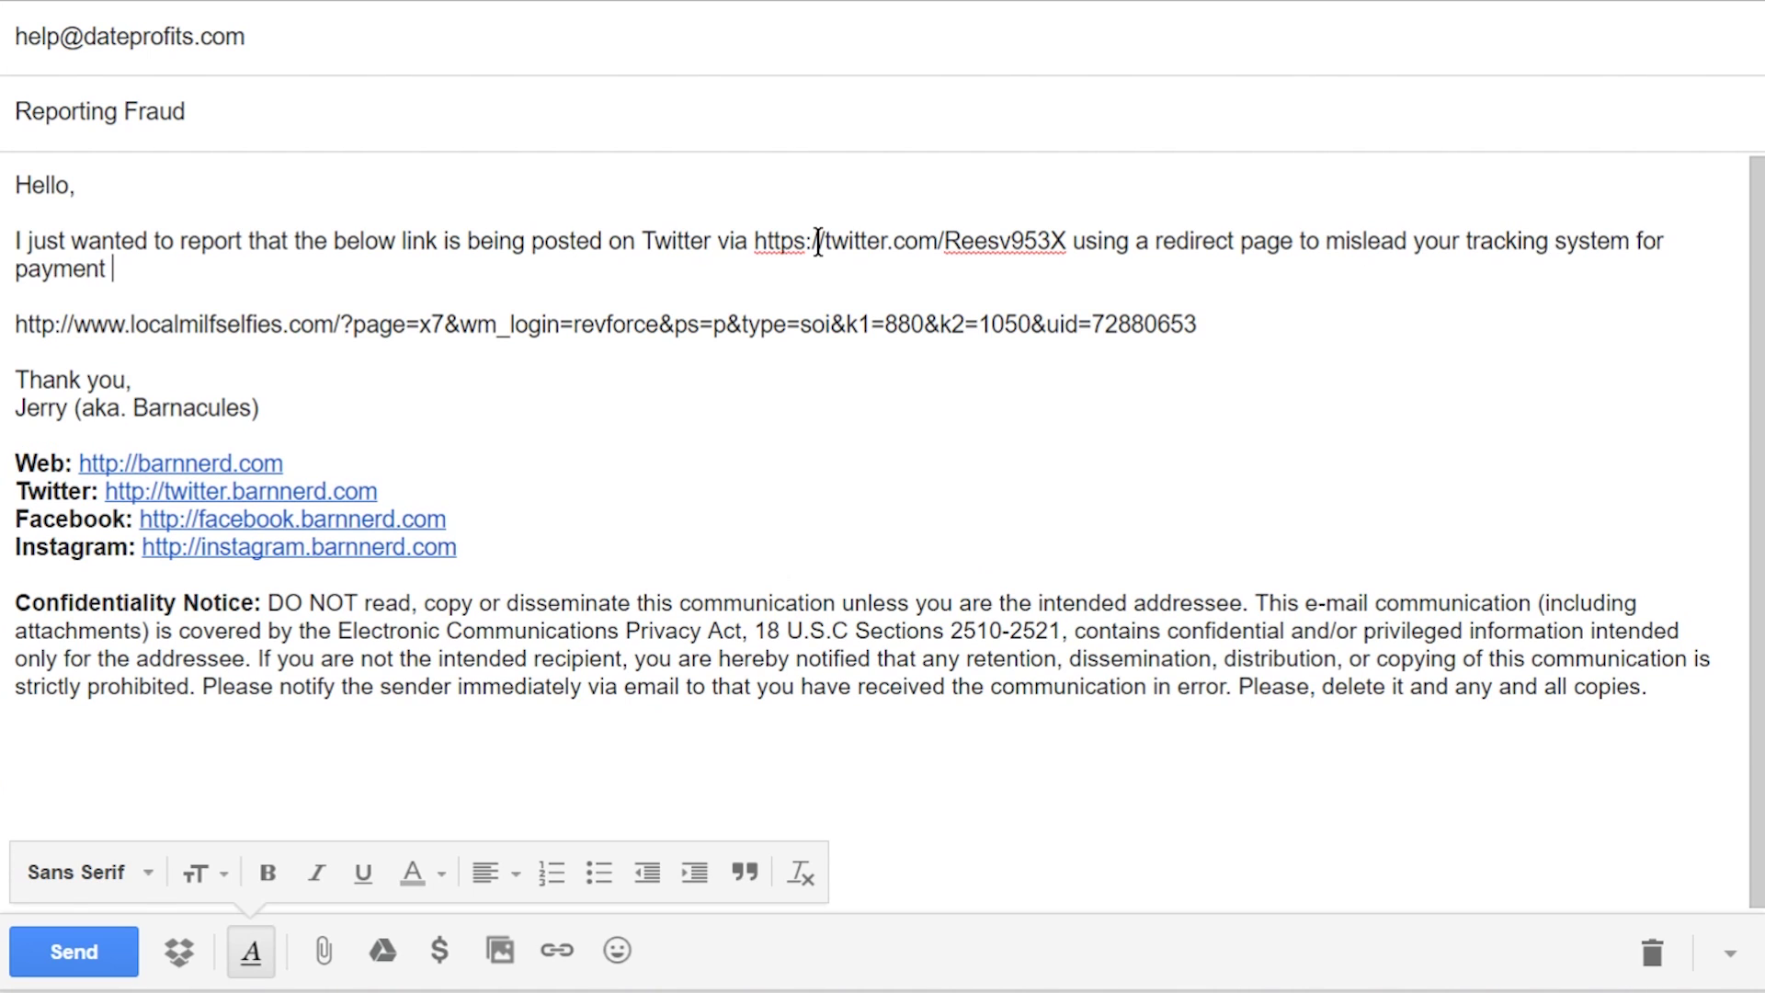
{"action": "type", "text": "from false generated traffic."}
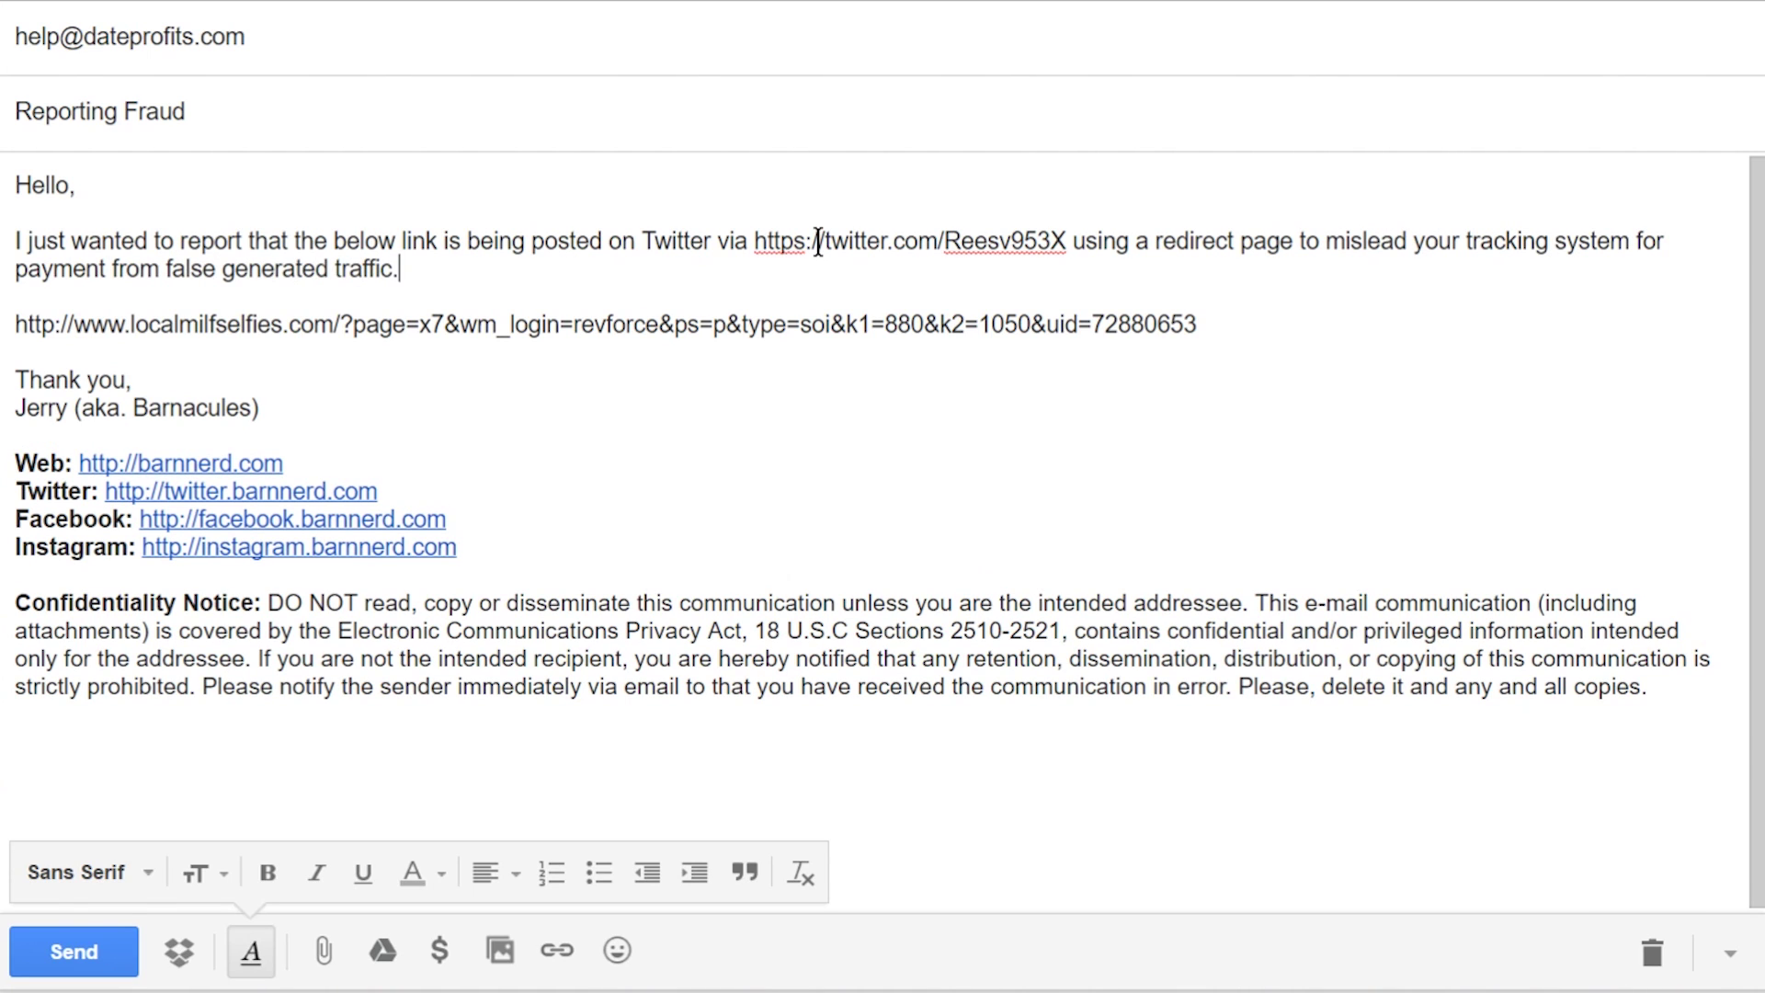
{"action": "key", "text": "Return"}
{"action": "key", "text": "Return"}
{"action": "type", "text": "Please determine who user "}
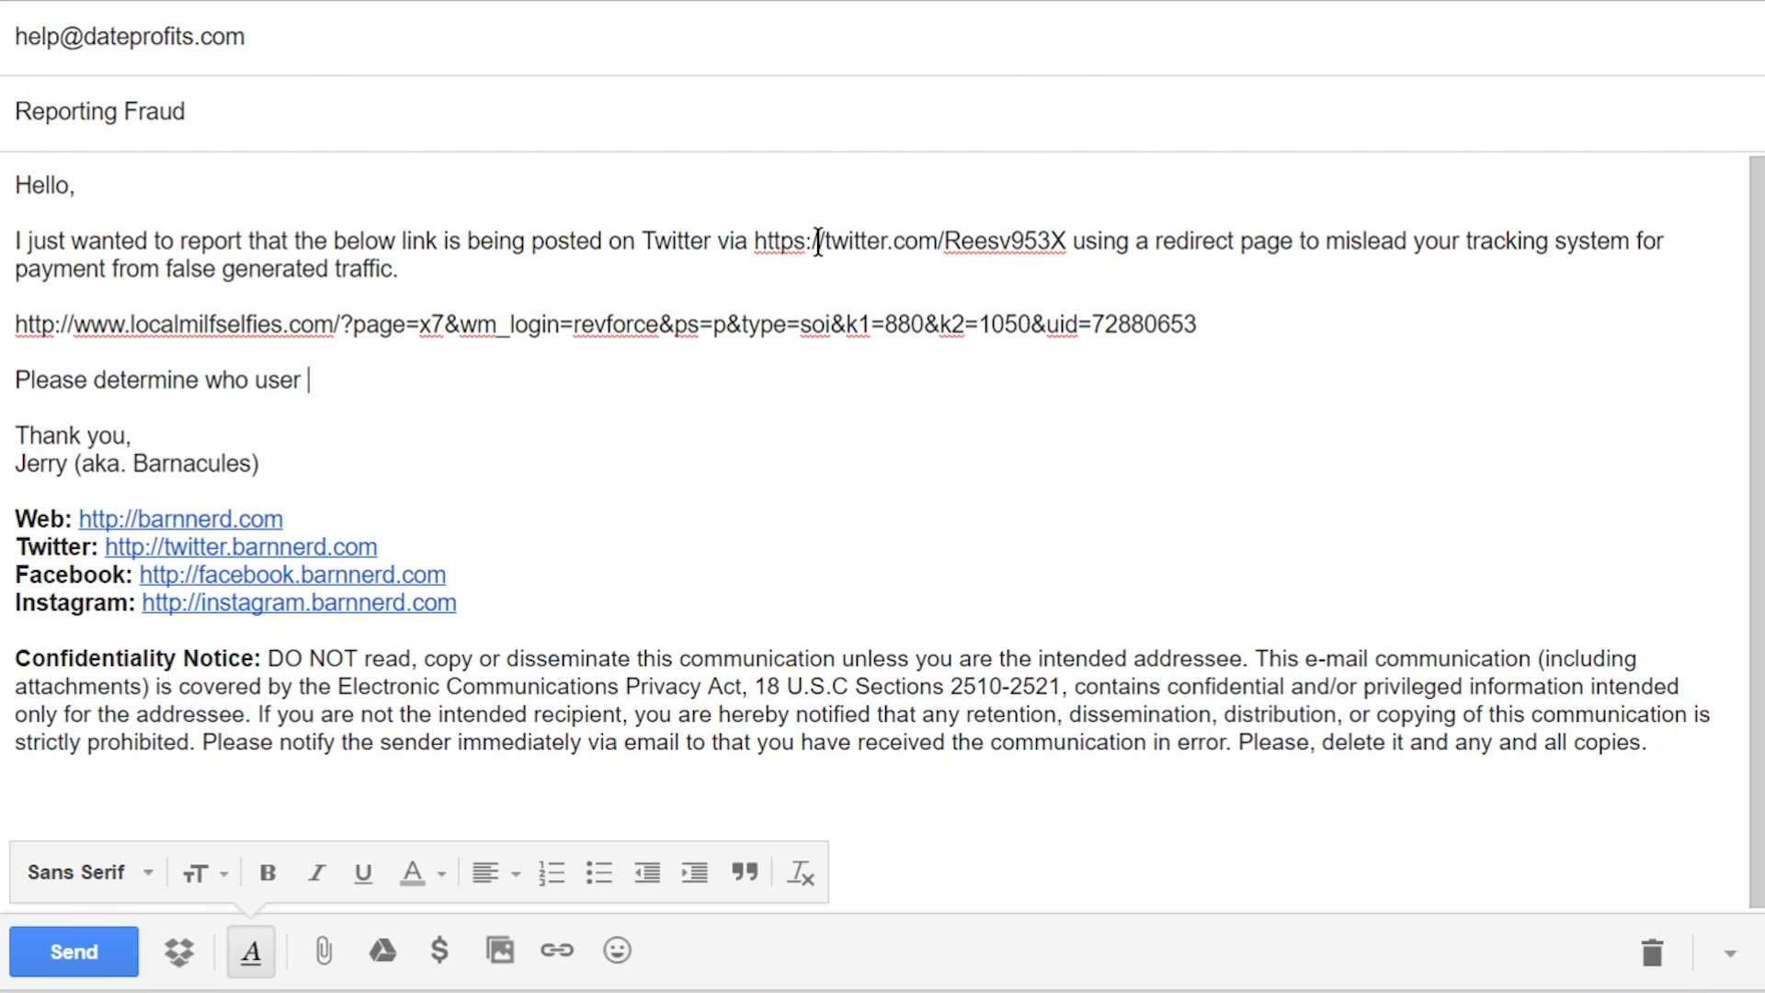
{"action": "type", "text": "ID 7288065"}
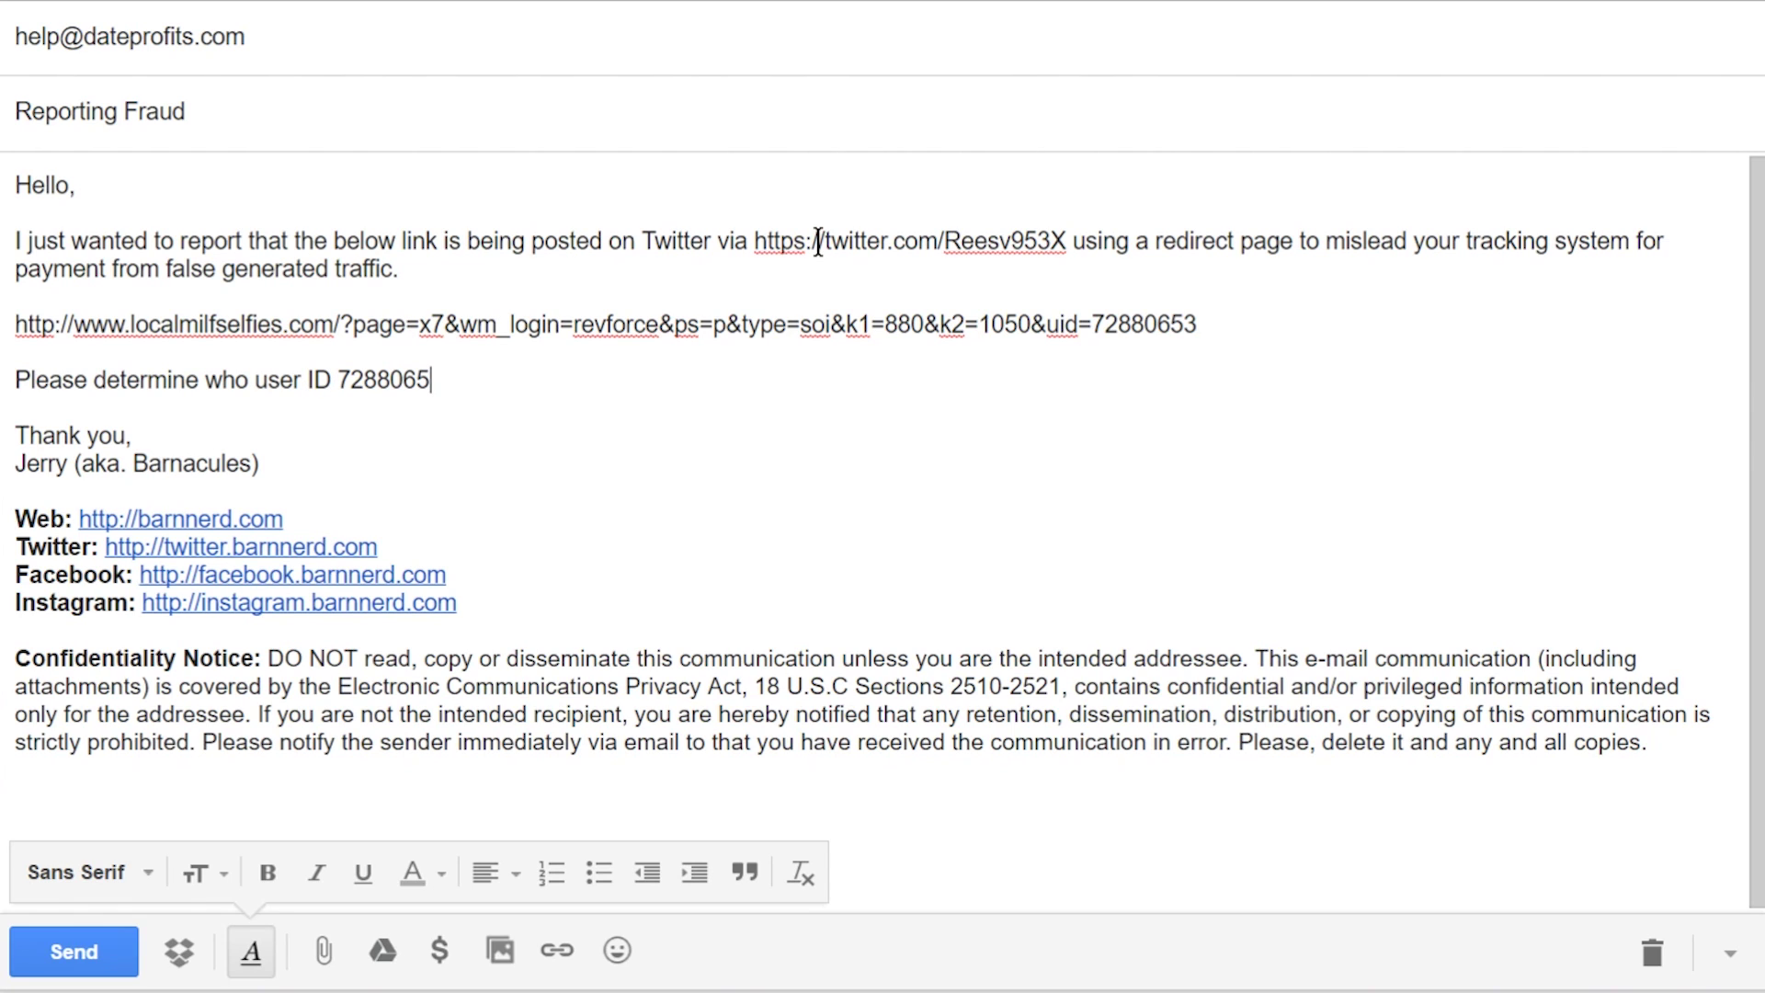
{"action": "type", "text": "3 is with your affiliate ad"}
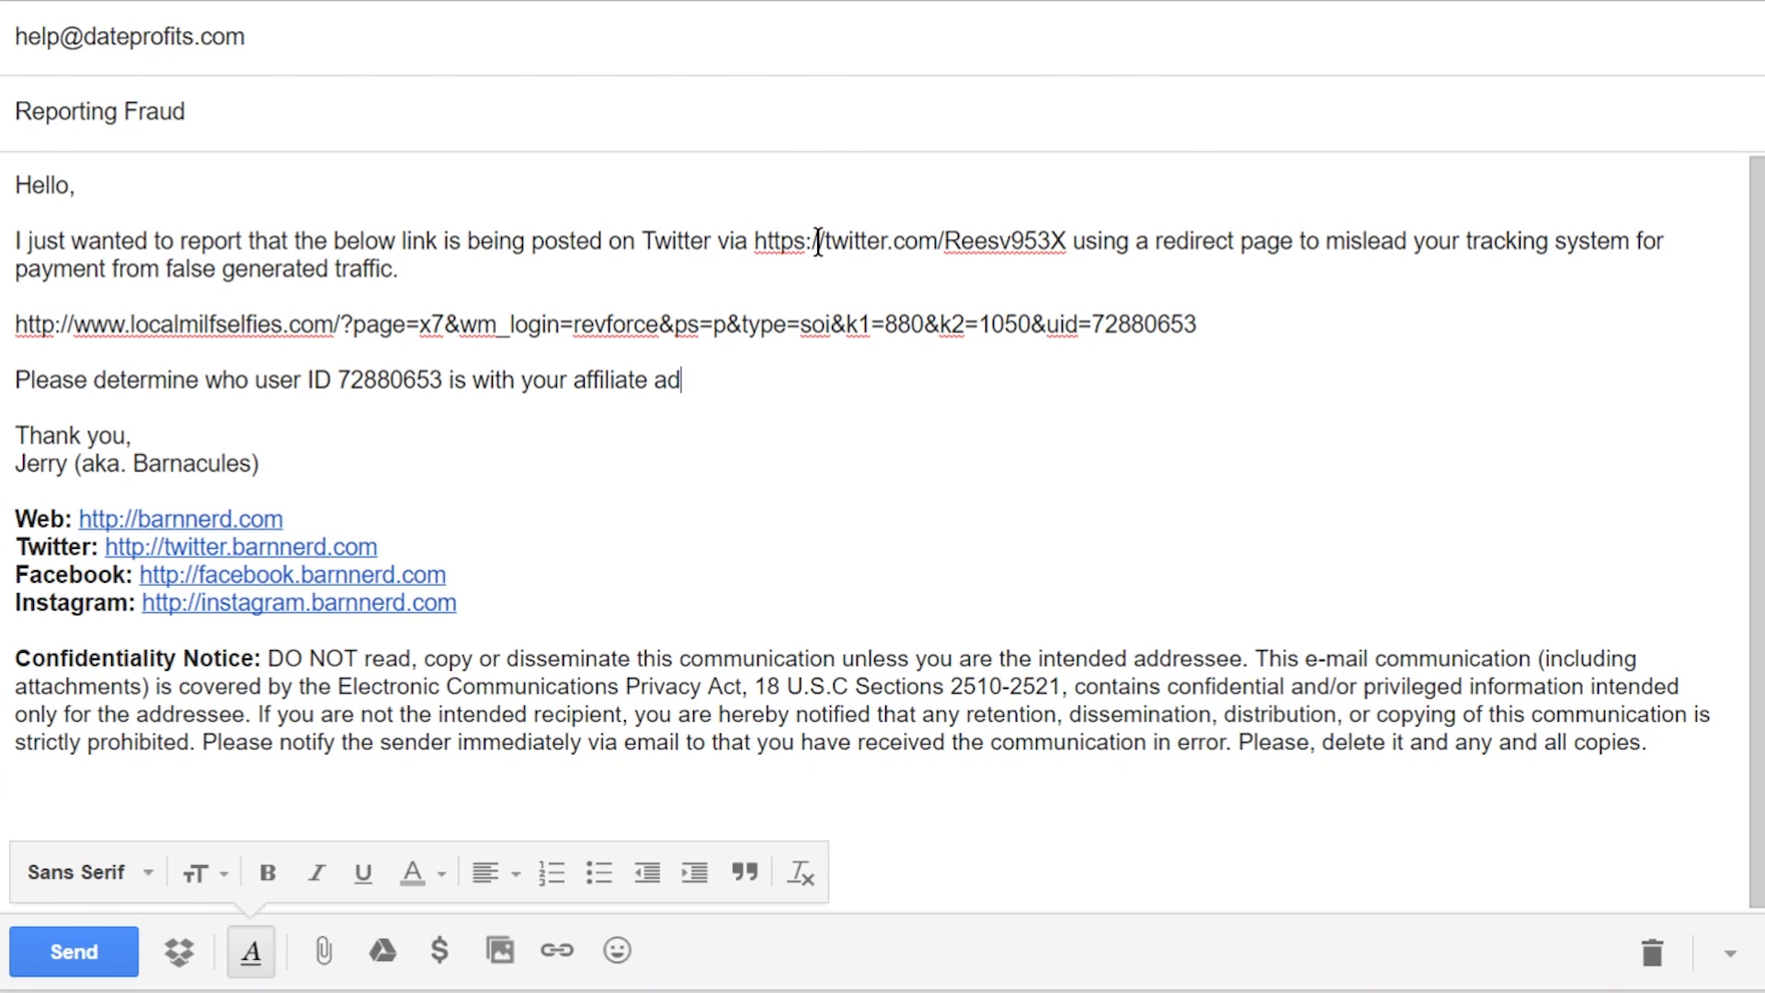
{"action": "type", "text": "vertising tracking system and termi"}
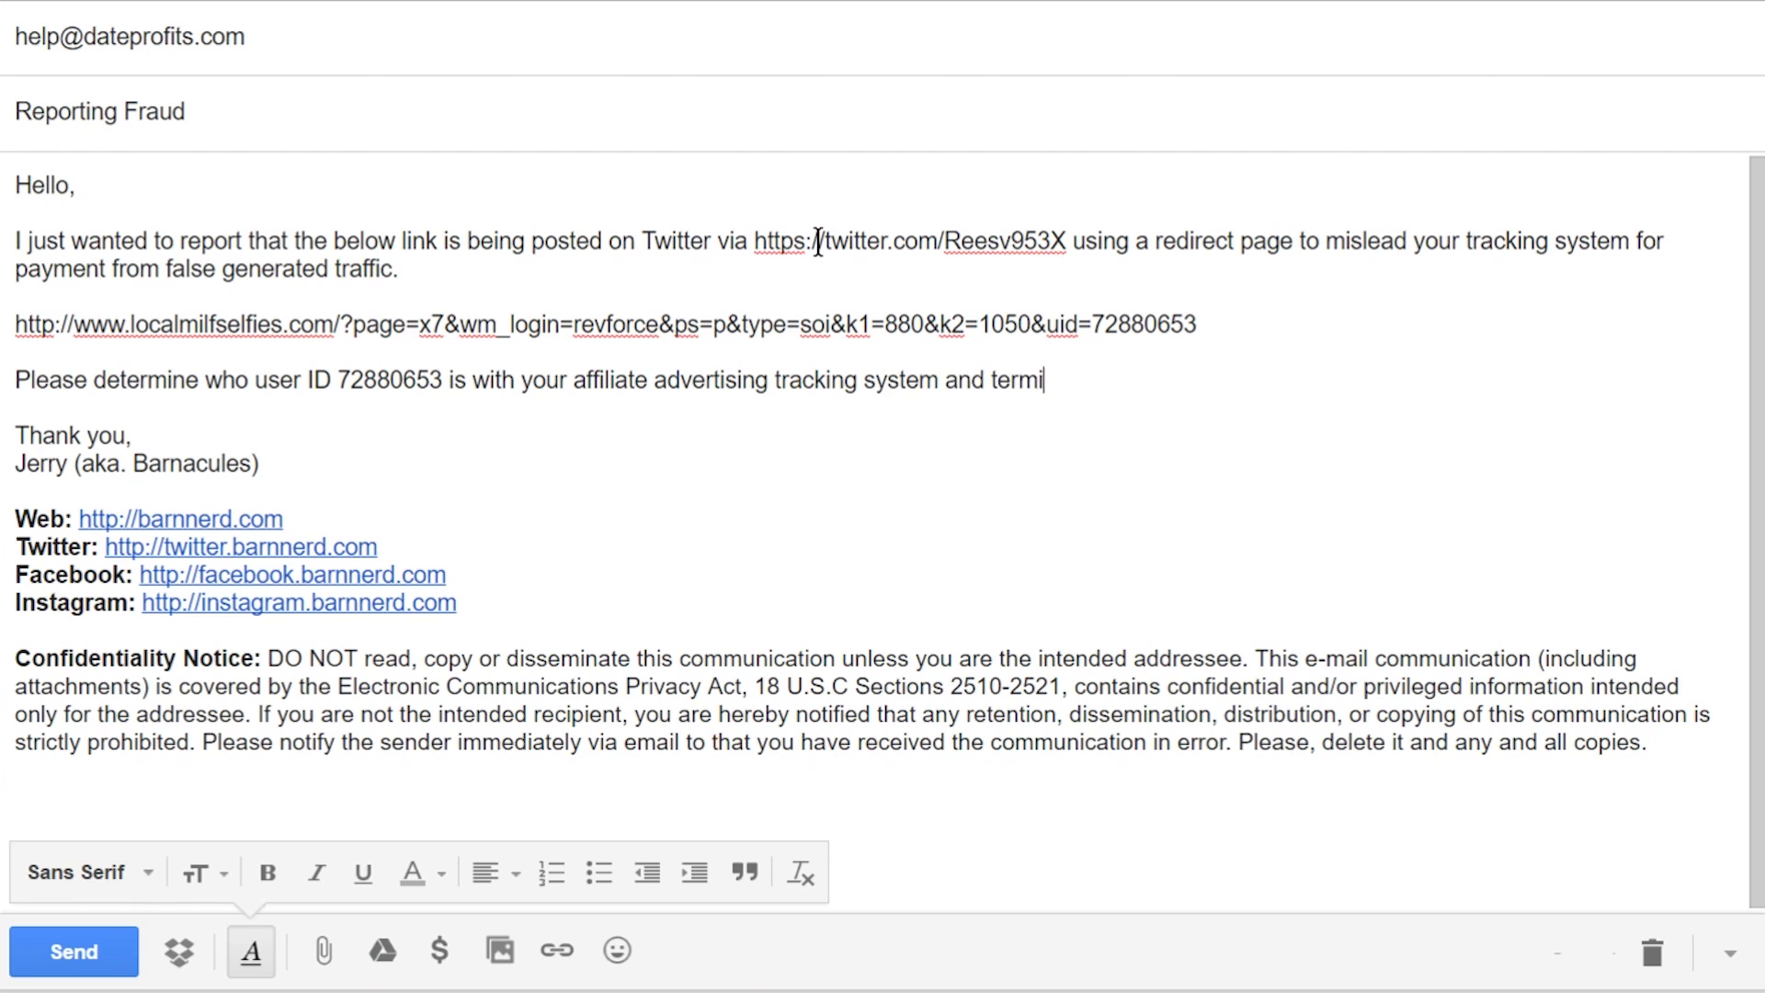
{"action": "type", "text": "nate them for breach of terms of "}
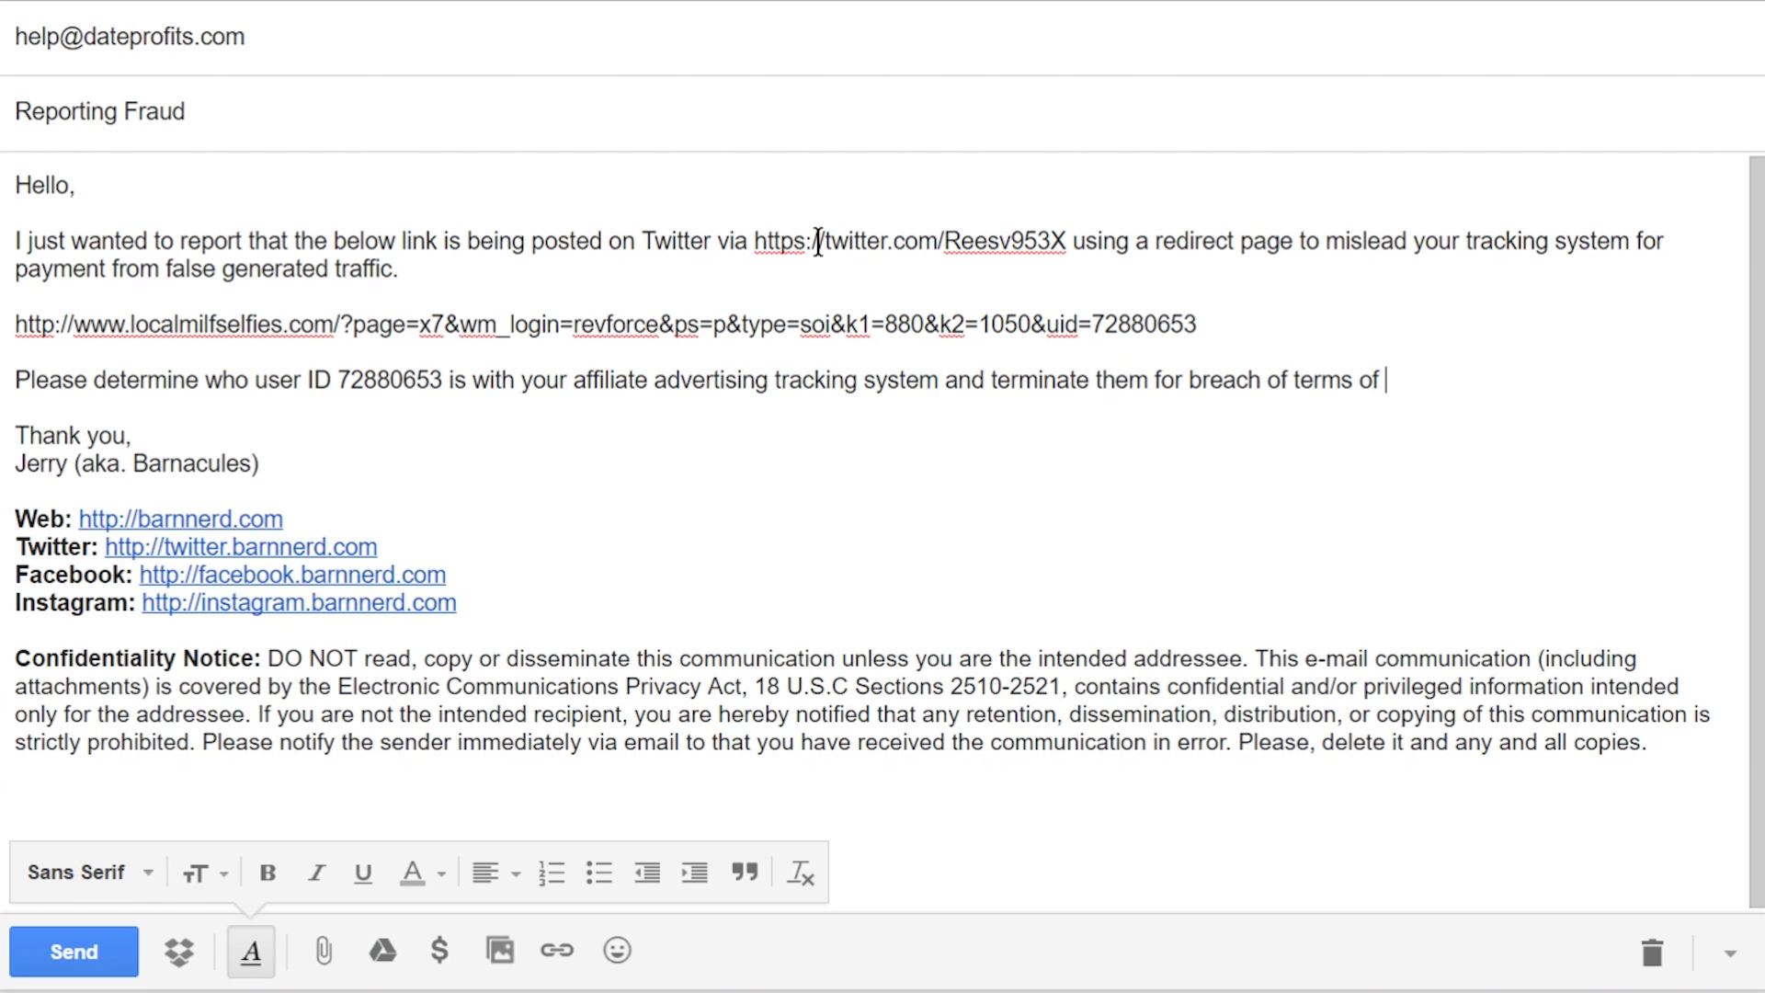
{"action": "type", "text": "service. I will be reporting more links as I f"}
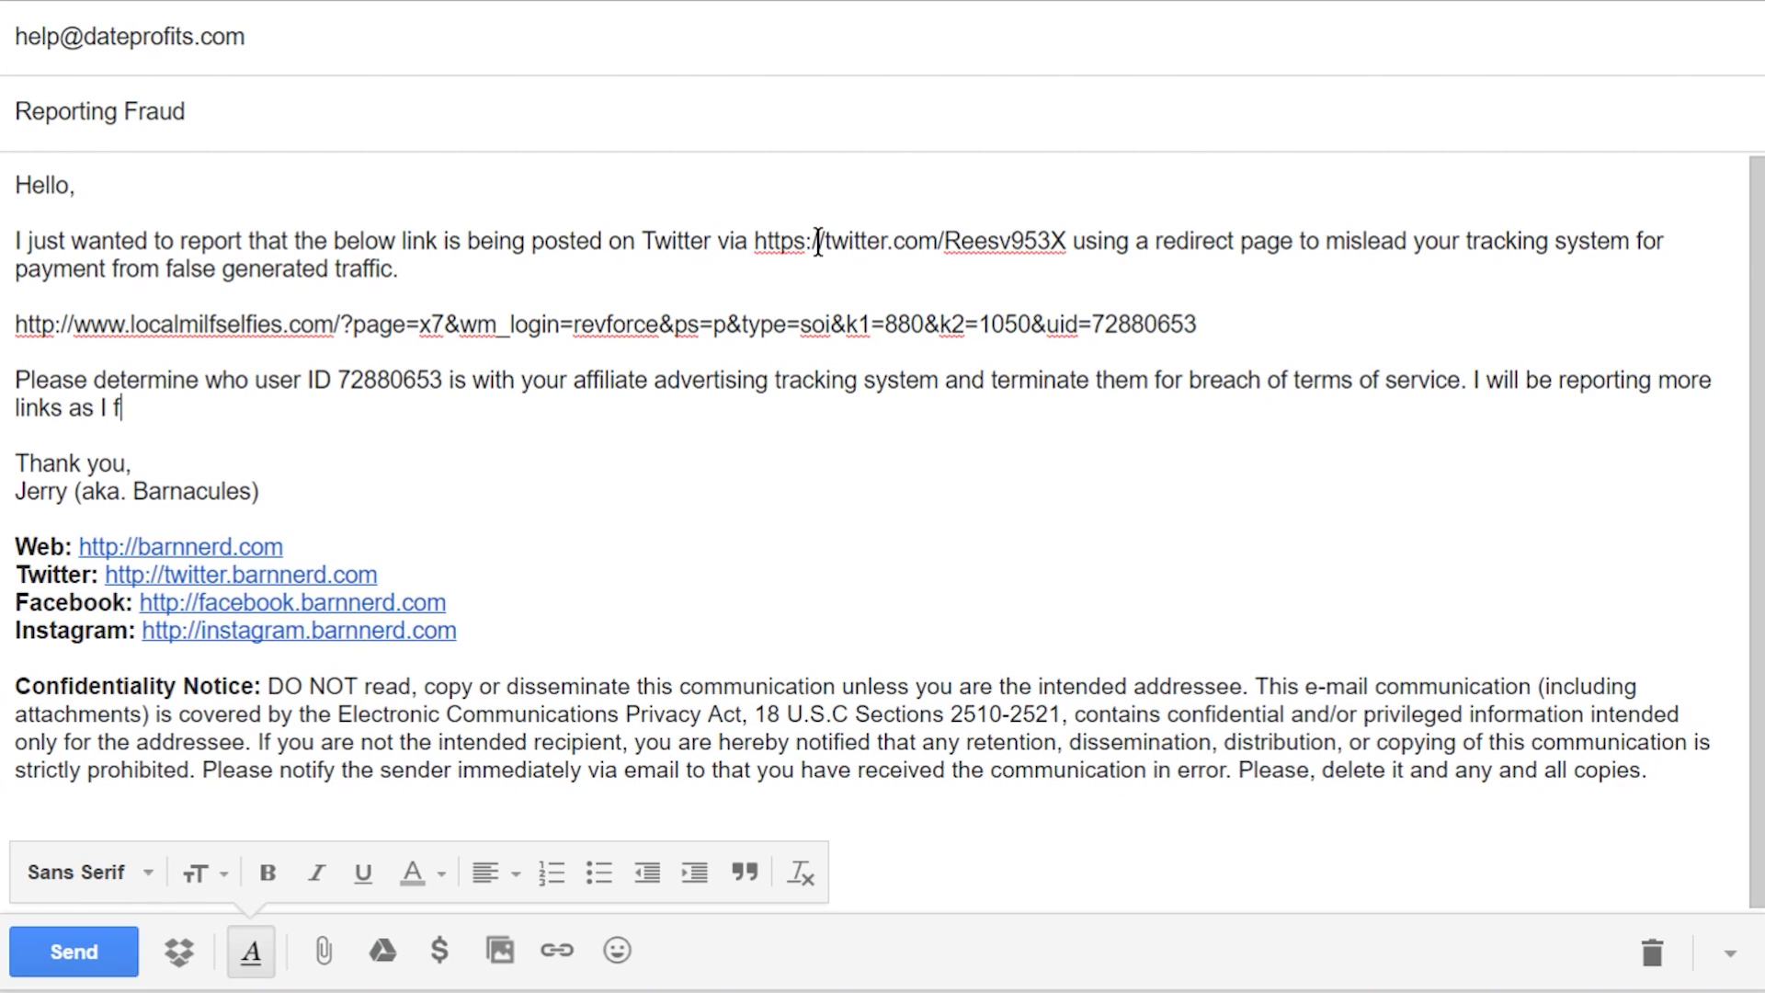
{"action": "type", "text": "ind them but currently Twitter is complete"}
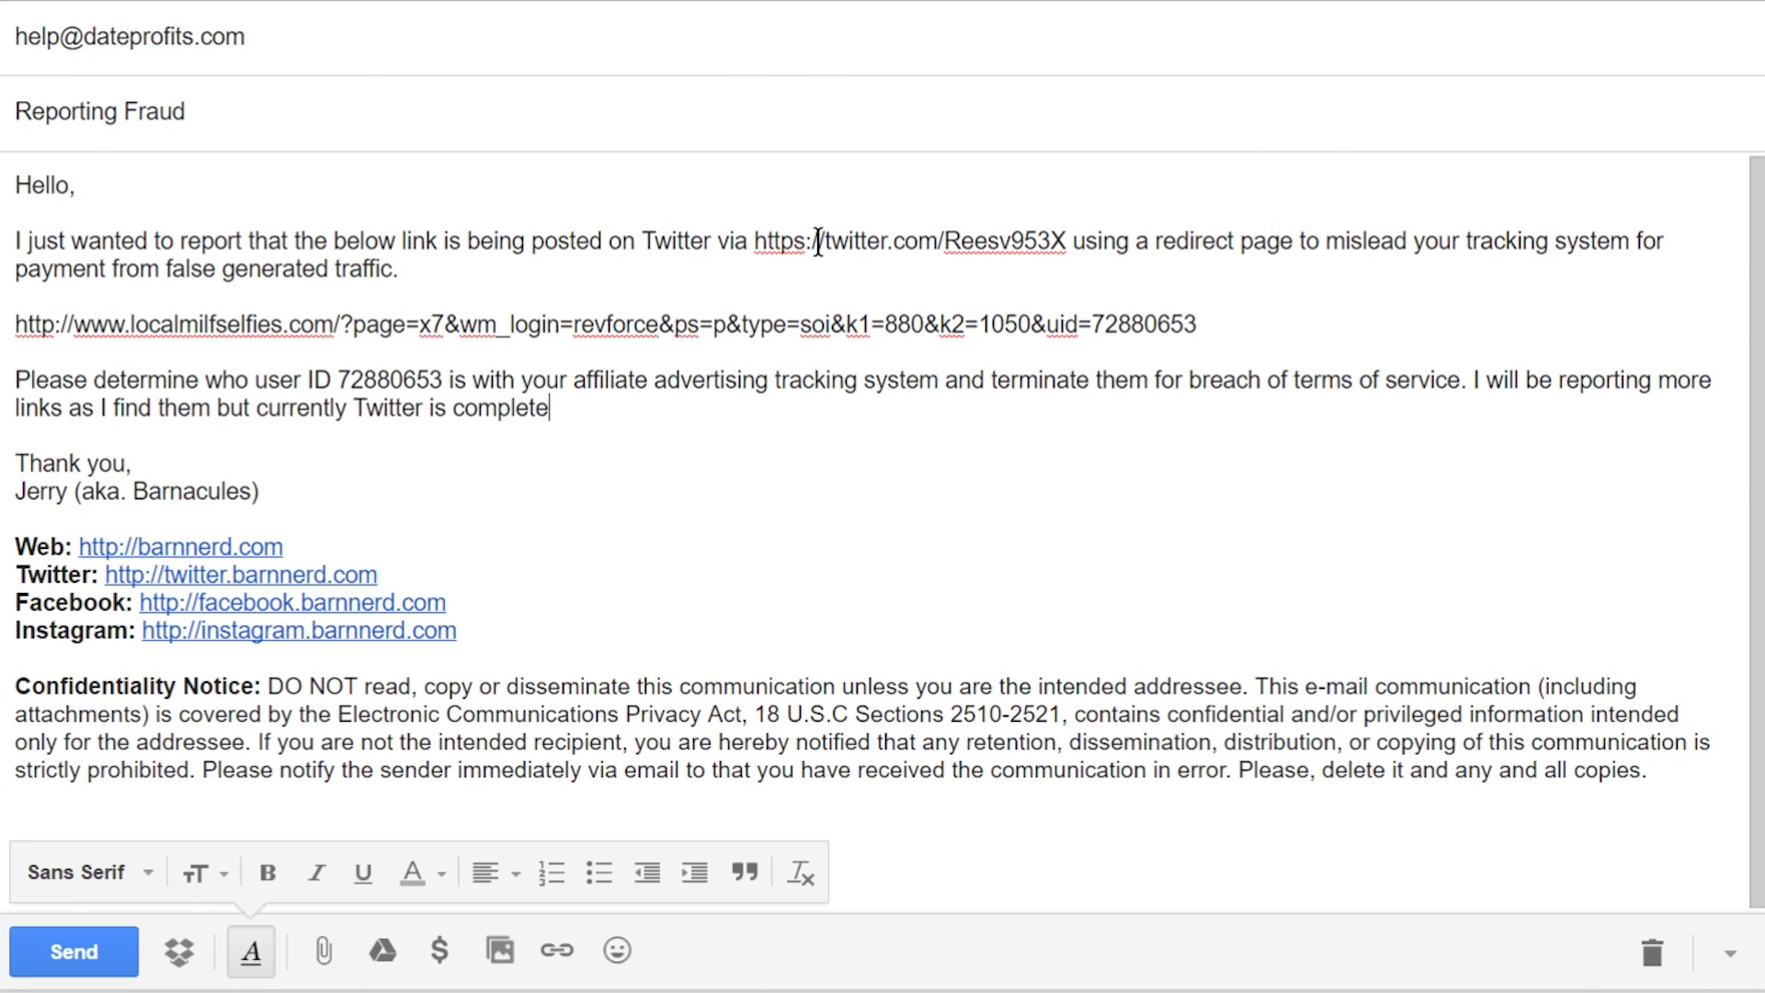
{"action": "type", "text": "ly flooded with spam bots claimin"}
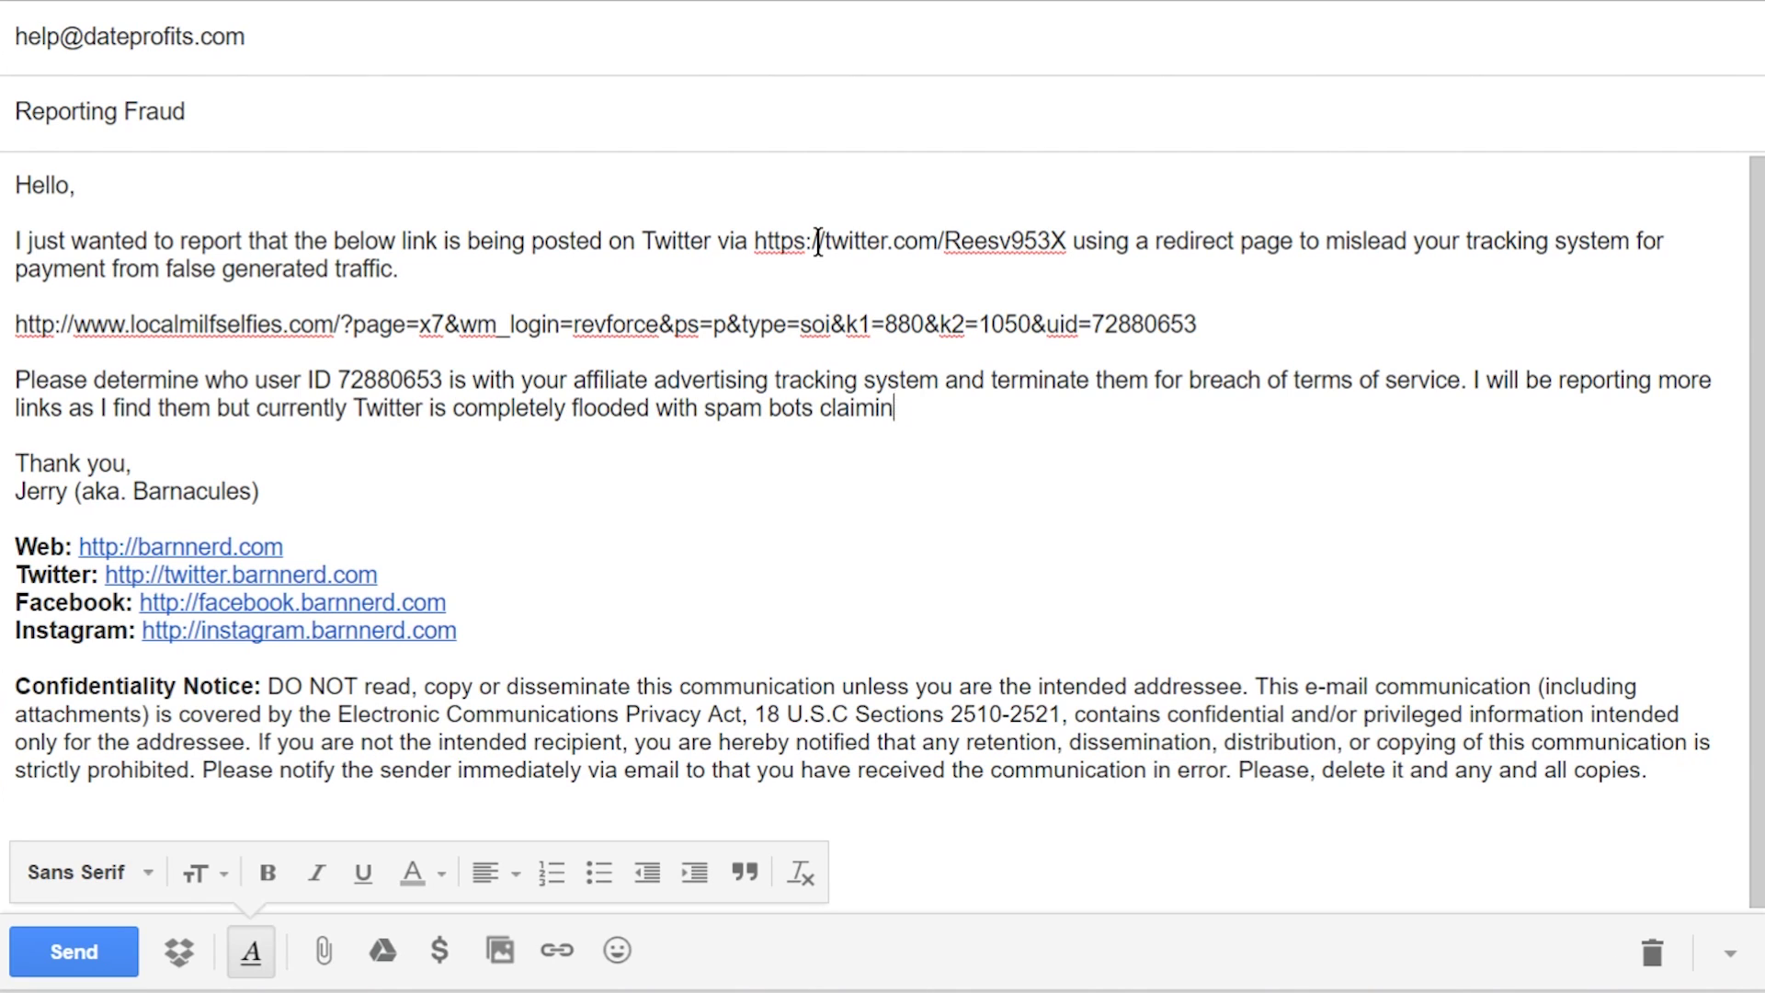
{"action": "type", "text": "g that a link leading to your client"}
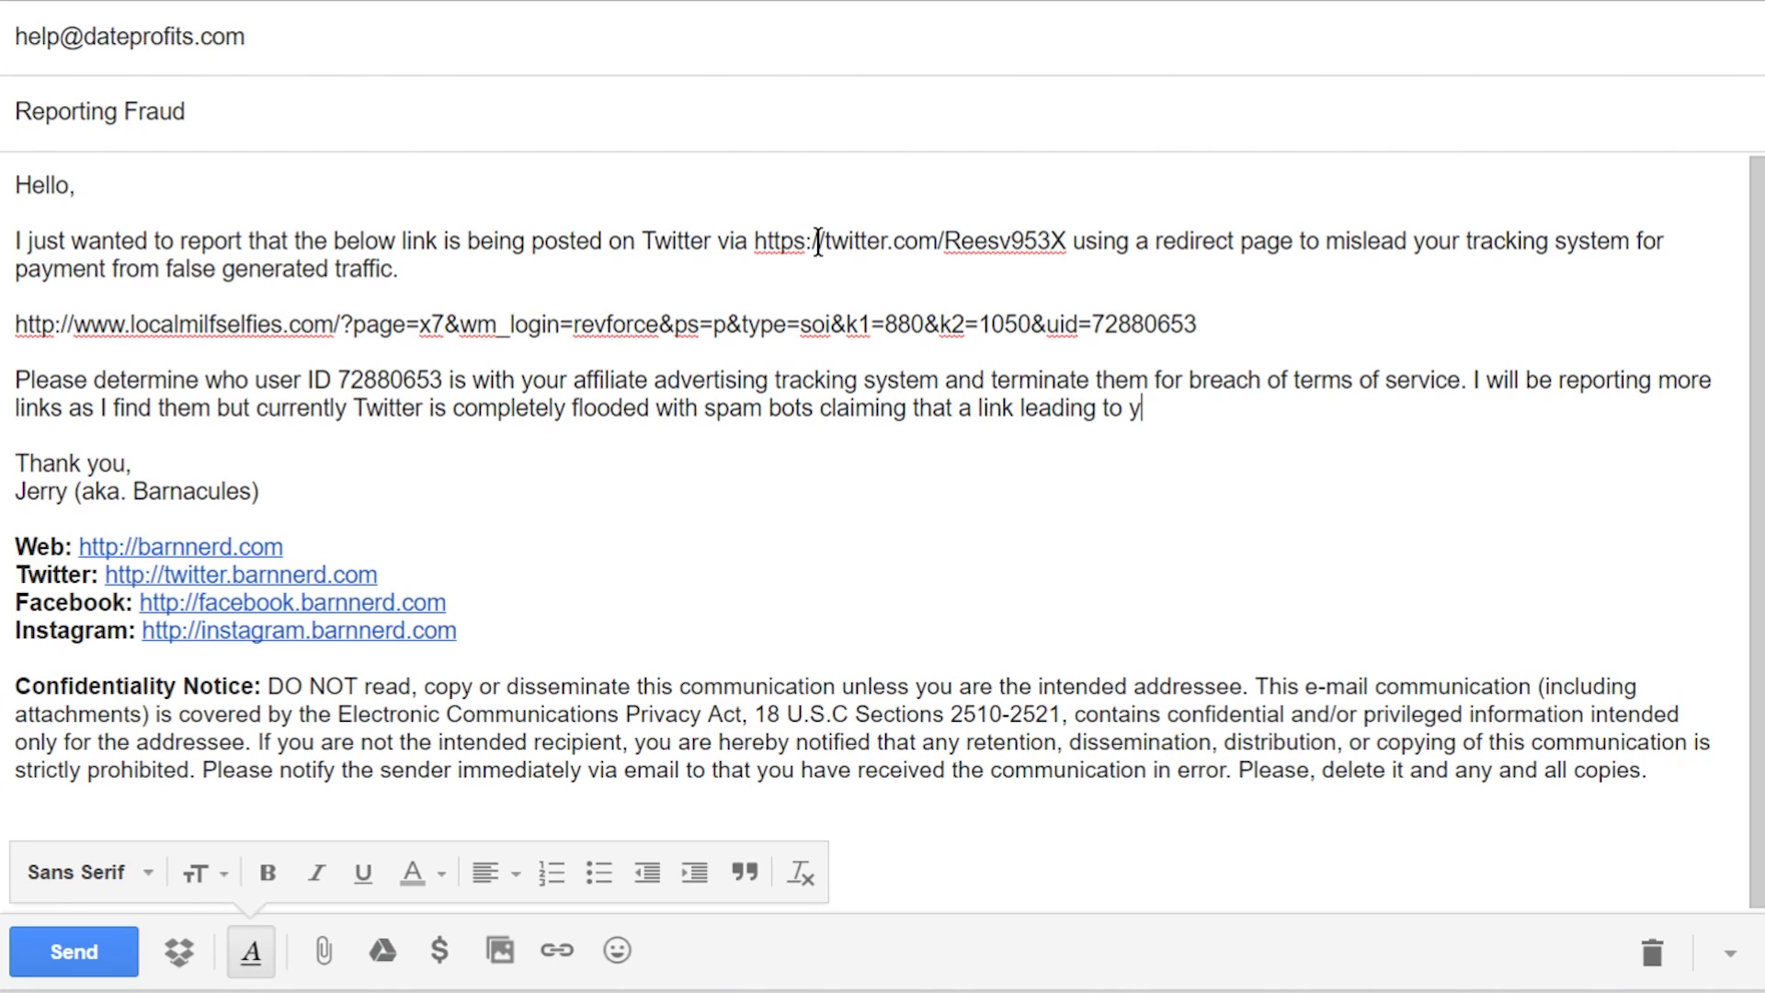
{"action": "key", "text": "BackSpace"}
{"action": "key", "text": "BackSpace"}
{"action": "key", "text": "BackSpace"}
{"action": "key", "text": "BackSpace"}
{"action": "key", "text": "BackSpace"}
{"action": "key", "text": "BackSpace"}
{"action": "type", "text": "affiliate is actually a link to"}
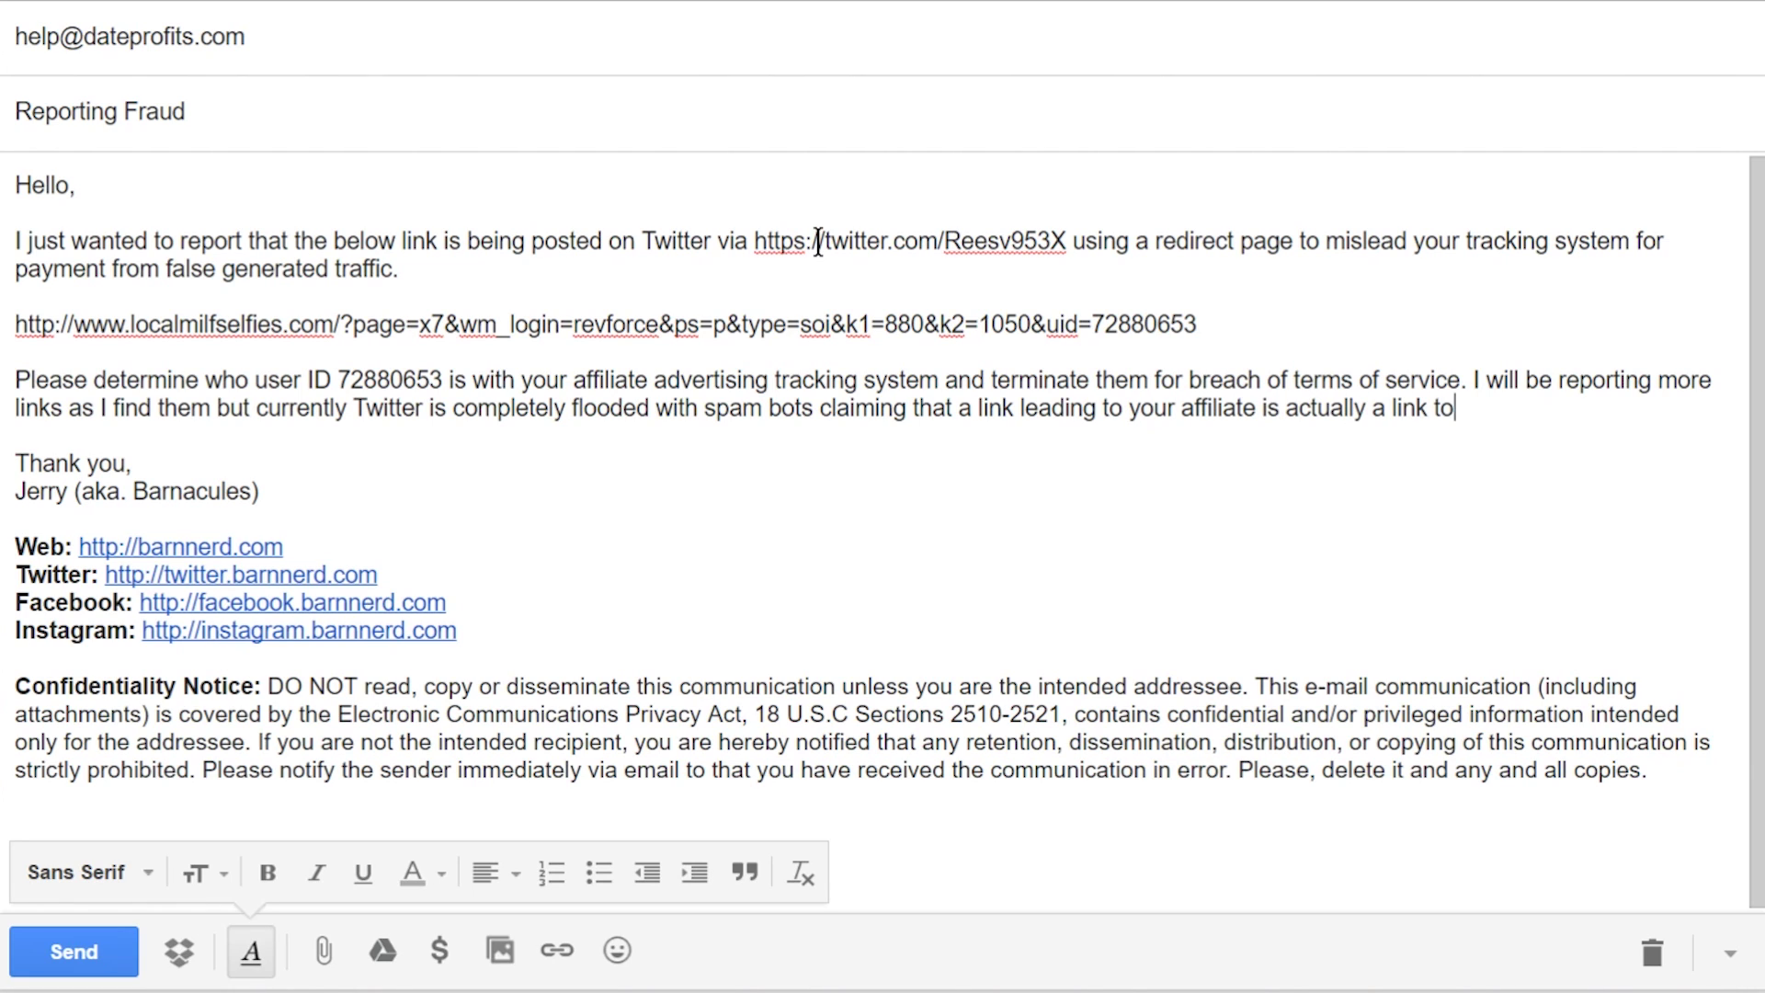
{"action": "type", "text": " a single lady that wants to me"}
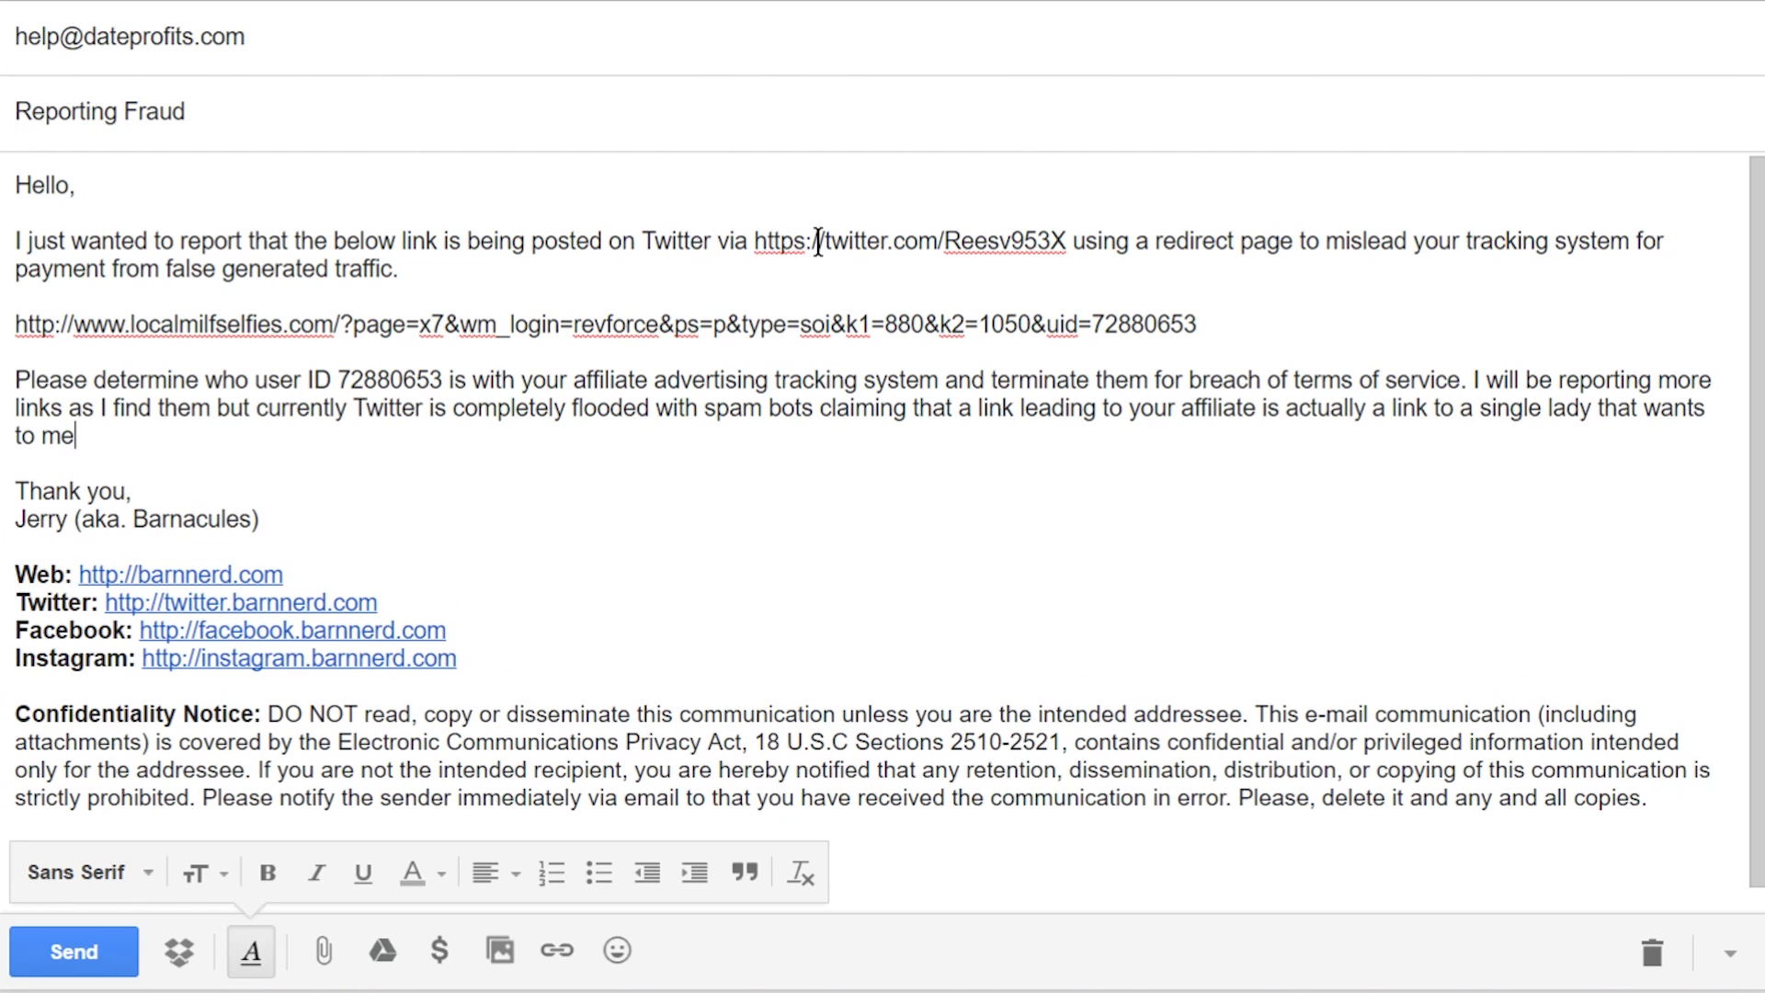
{"action": "type", "text": "et men which is completely wrong."}
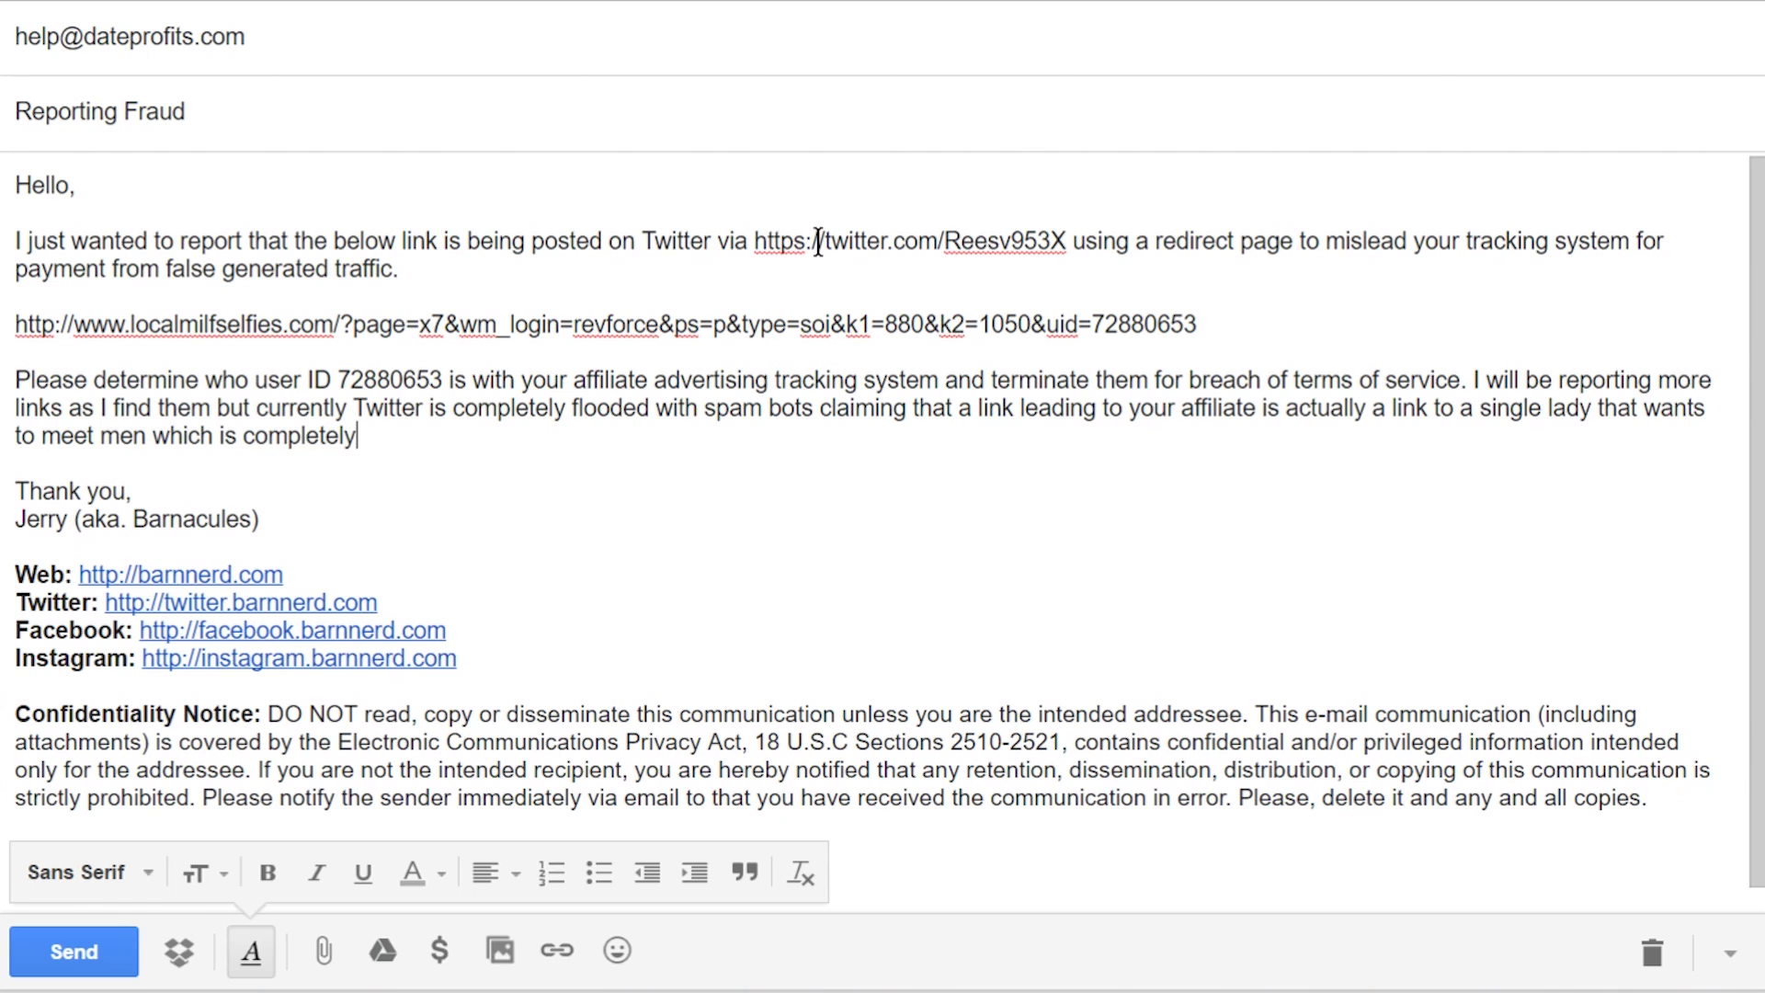
Step: Snip the spam retweet with its short link and photo from the Twitter profile and copy it
{"action": "left_click", "coordinate": [123, 30]}
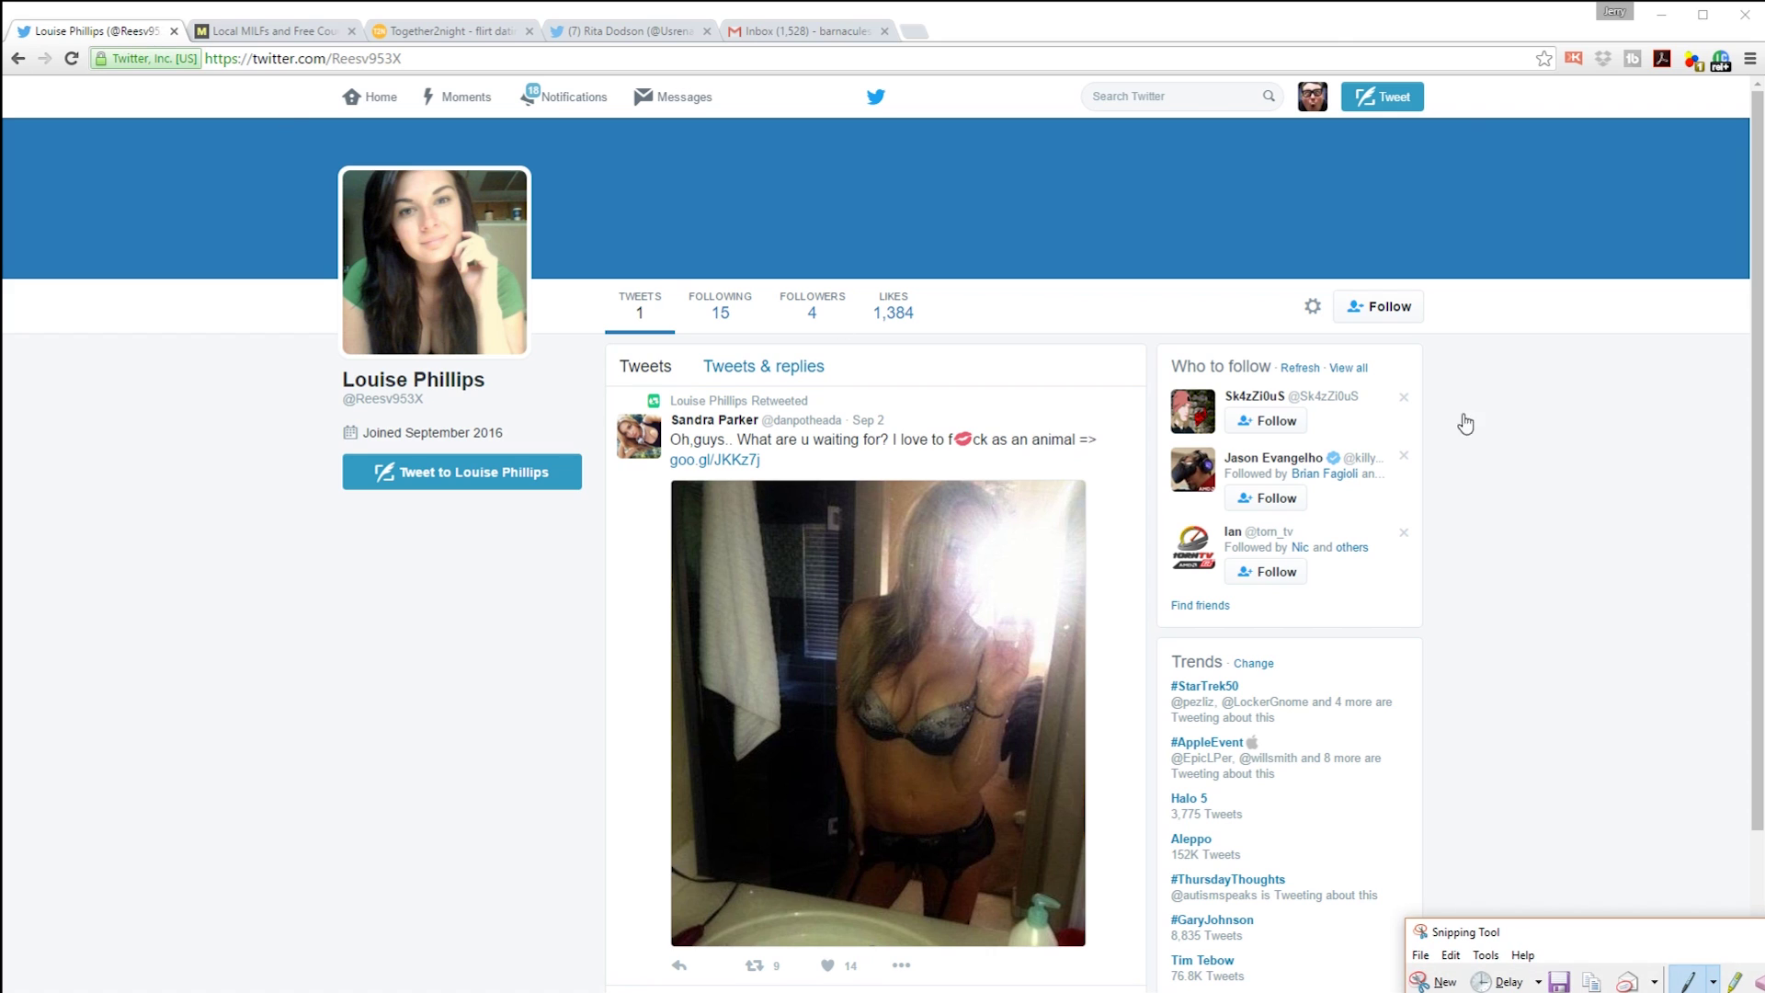
{"action": "left_click", "coordinate": [1448, 979]}
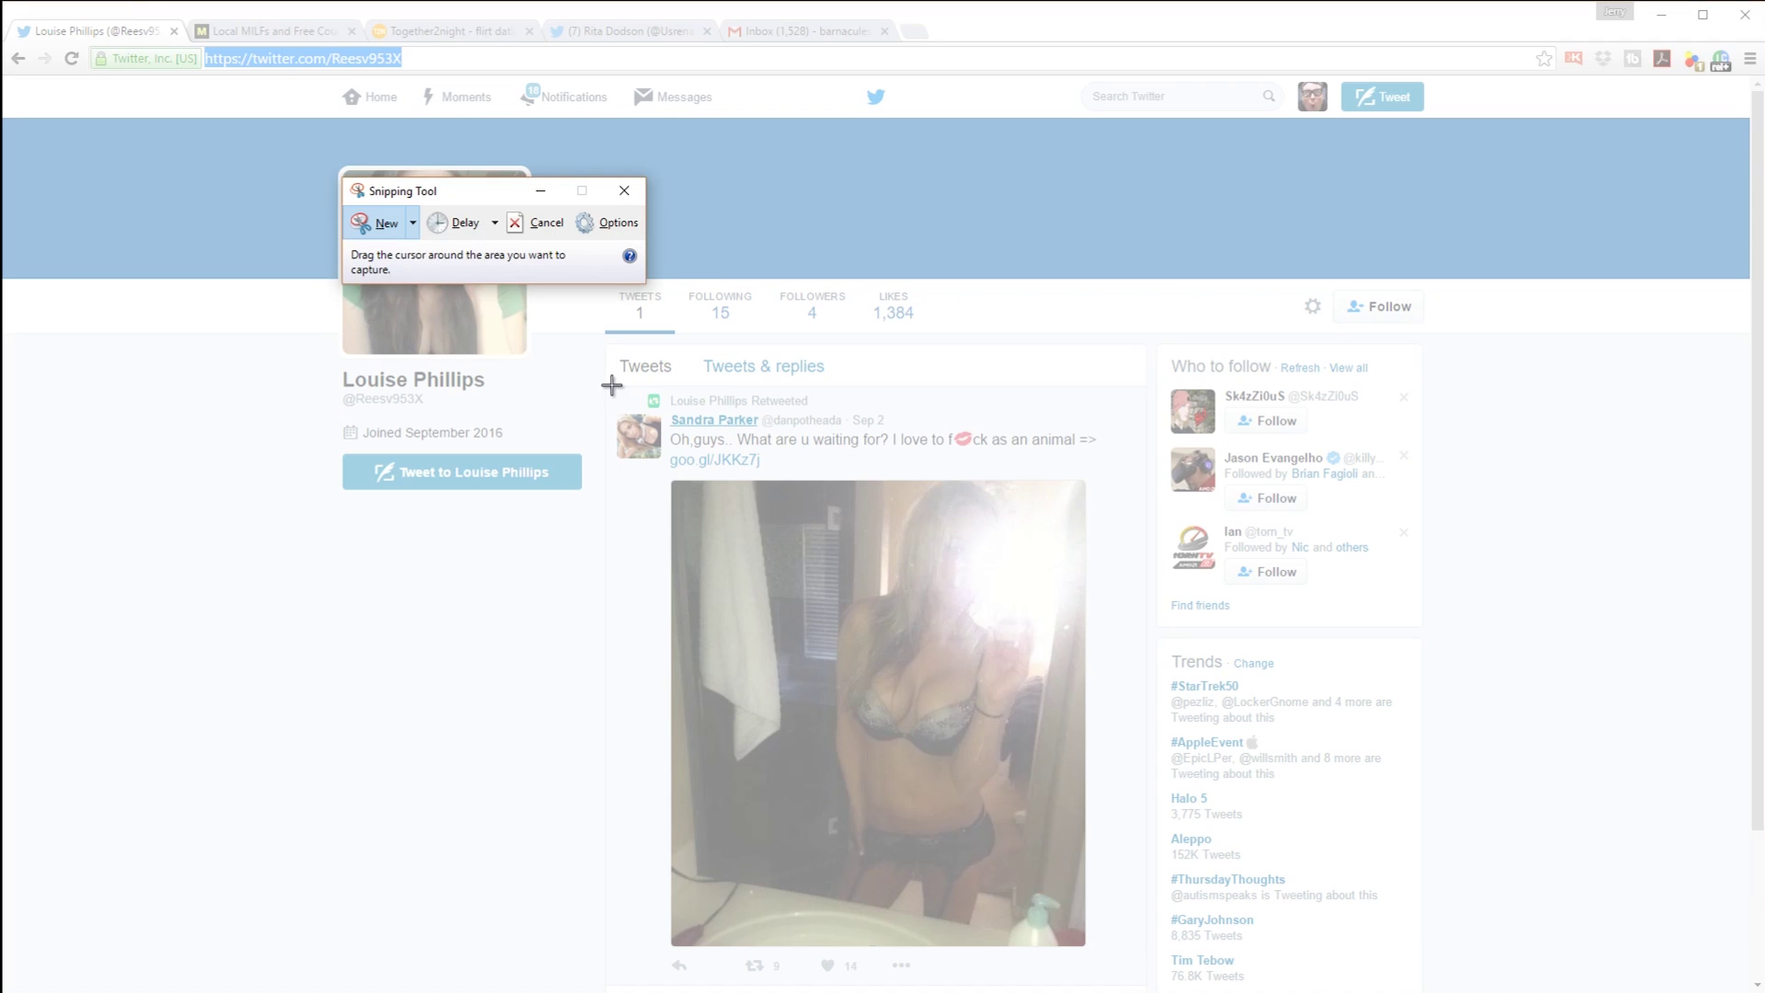
{"action": "left_click_drag", "start_coordinate": [612, 385], "coordinate": [1111, 952]}
{"action": "left_click", "coordinate": [569, 250]}
{"action": "left_click", "coordinate": [597, 269]}
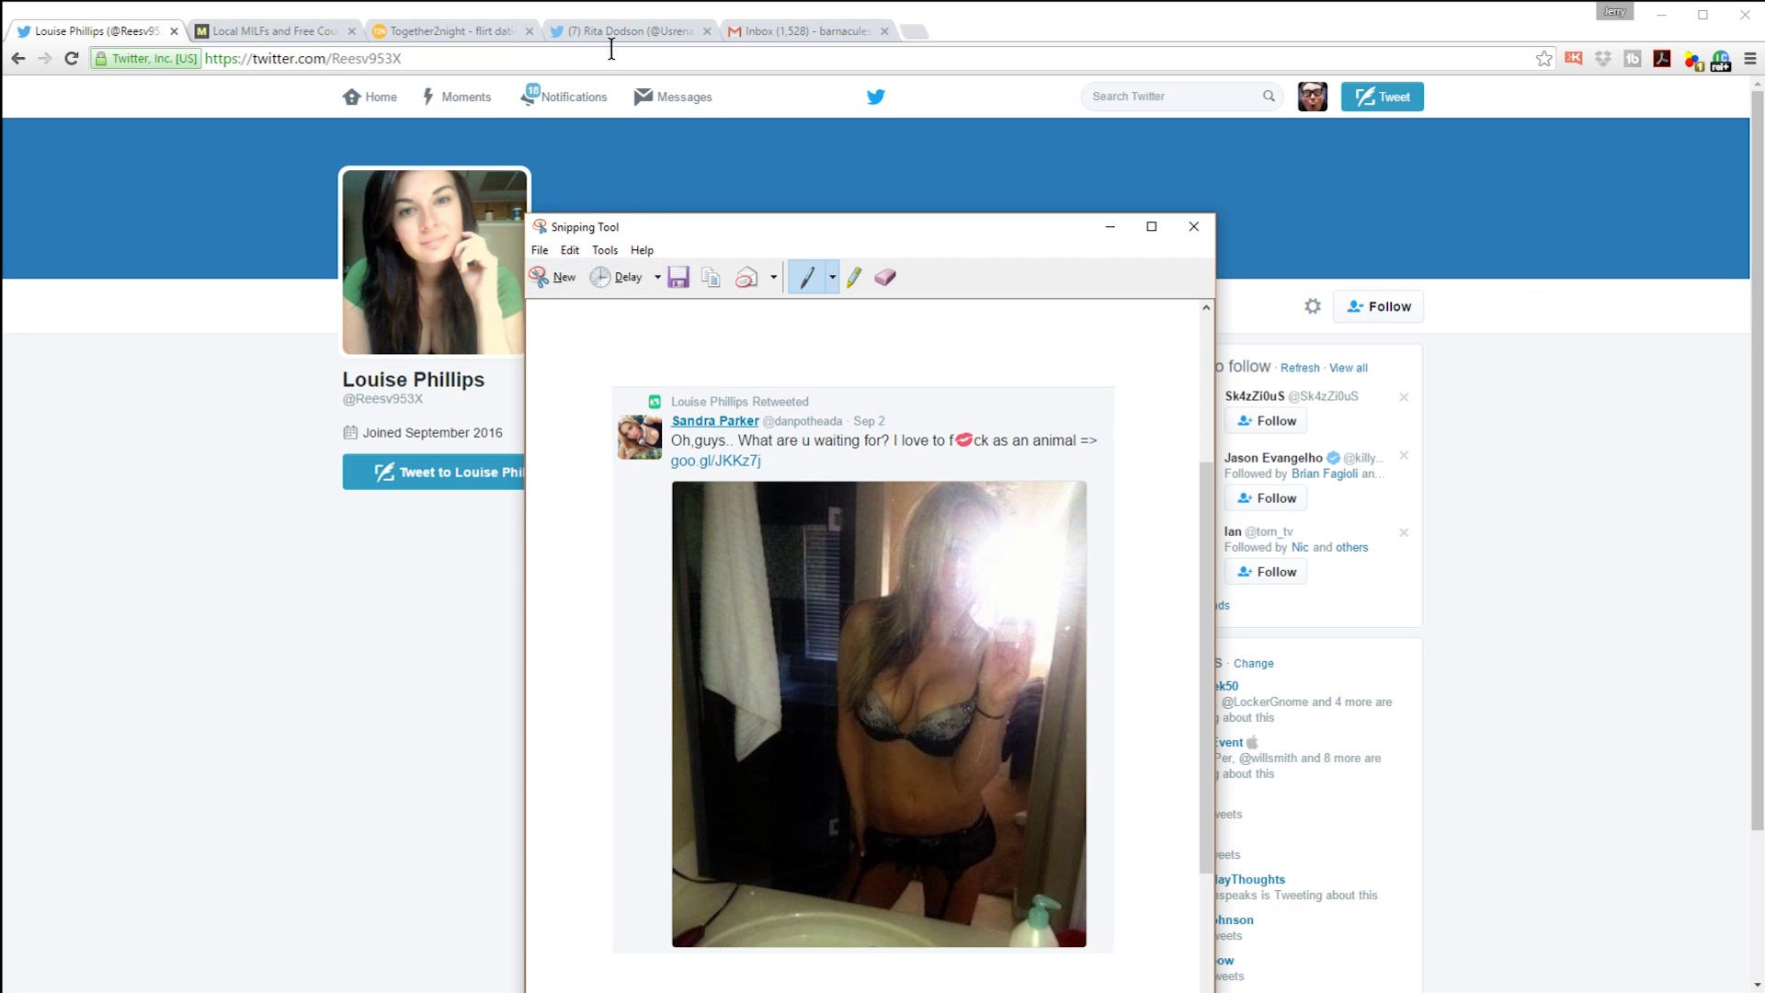
Step: Paste the retweet capture on a new line below the report paragraph
{"action": "left_click", "coordinate": [809, 33]}
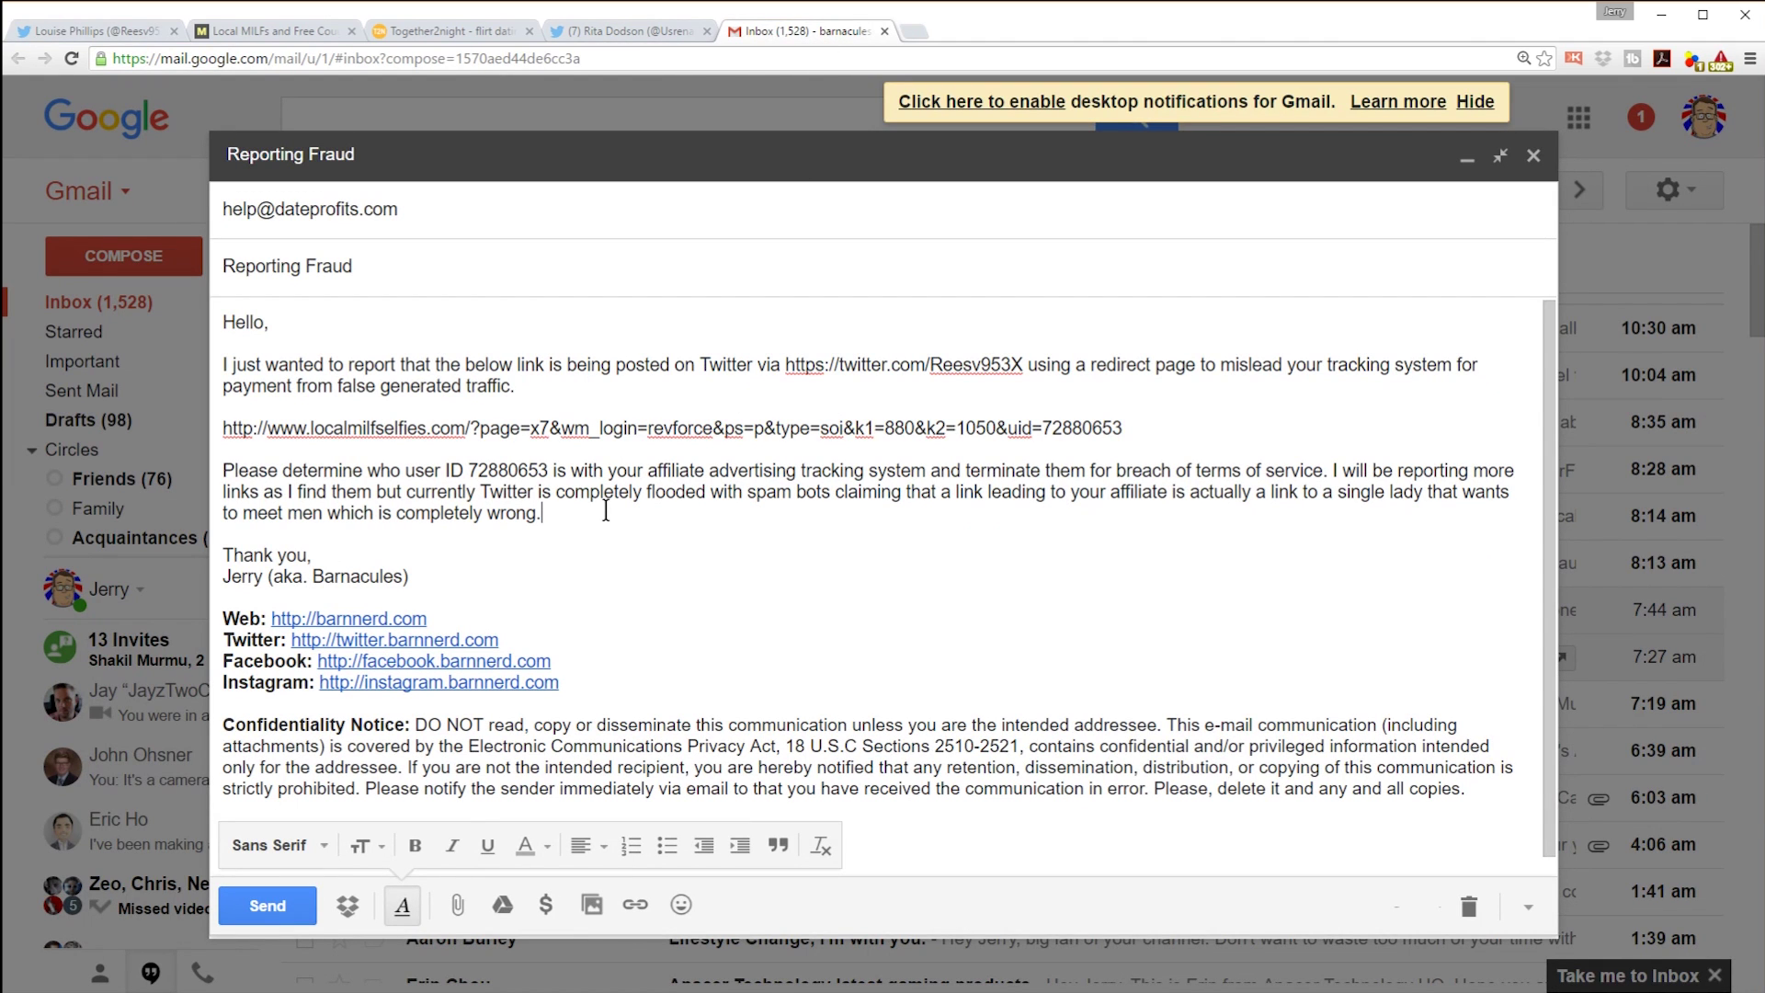
{"action": "key", "text": "Return"}
{"action": "key", "text": "Return"}
{"action": "key", "text": "ctrl+v"}
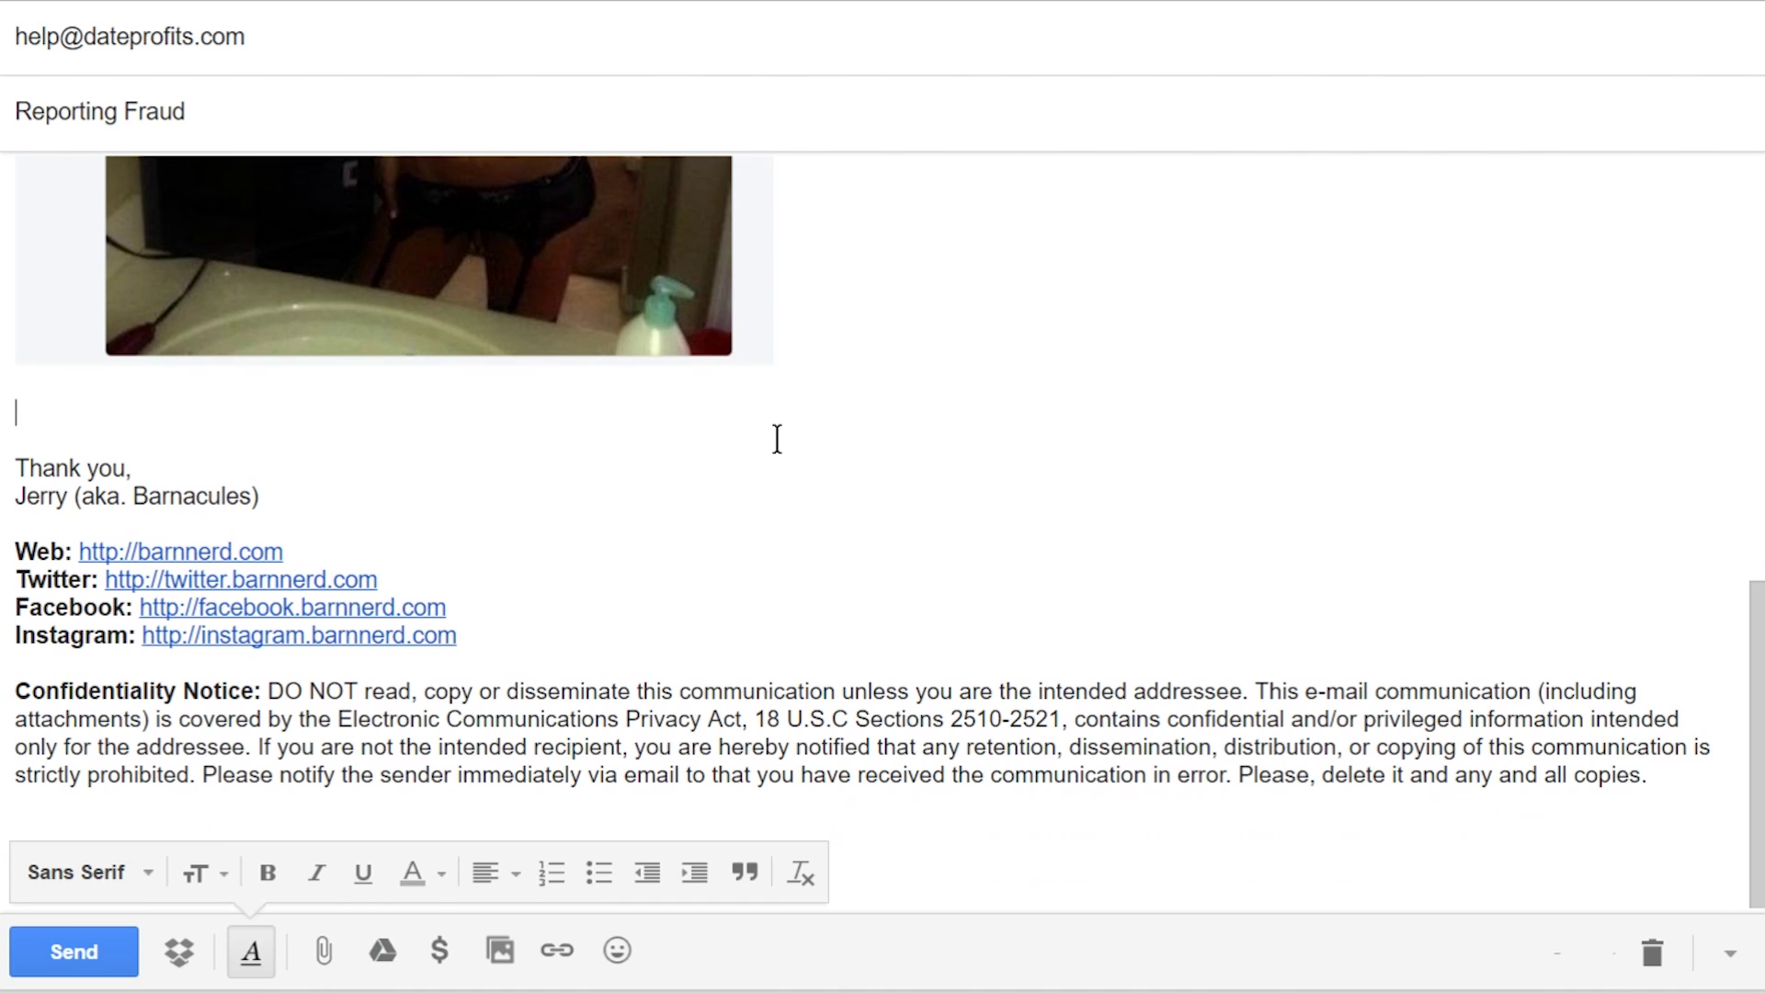
Step: Add a closing line asking for a better contact for reporting misleading spamming bots
{"action": "type", "text": "Please let me know if "}
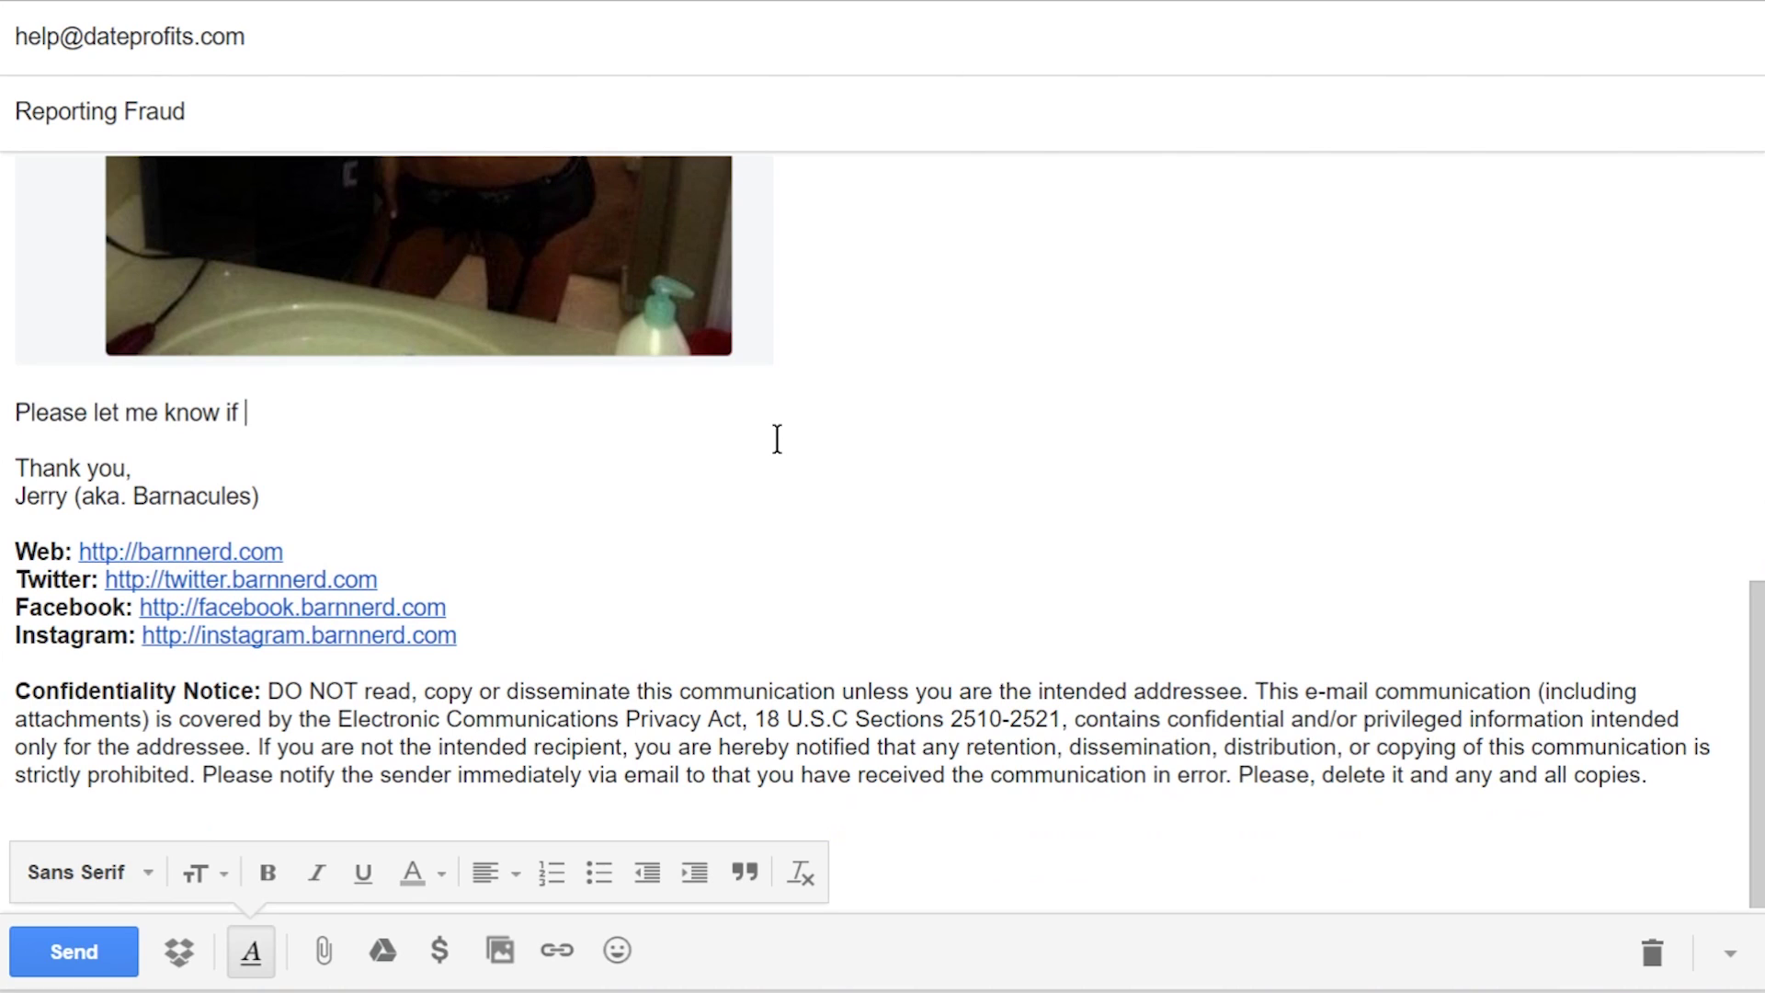
{"action": "type", "text": "there is a better person to contact in the fut"}
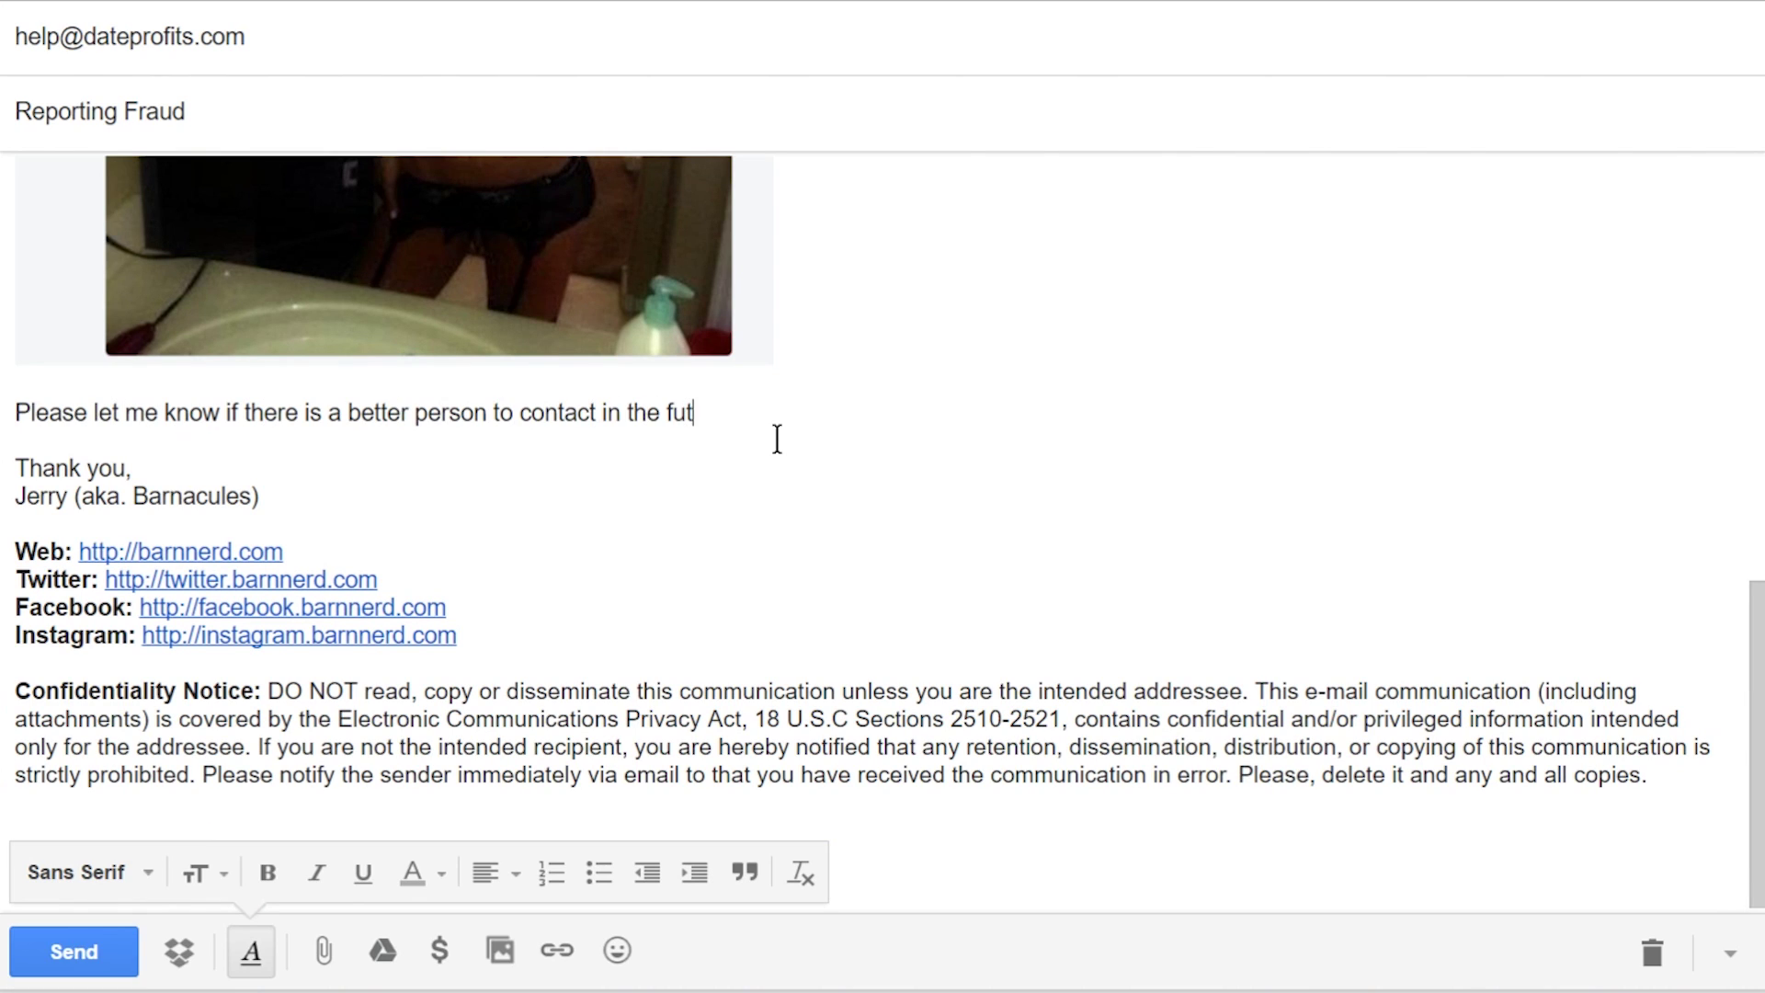
{"action": "type", "text": "ure for reporting these breaches"}
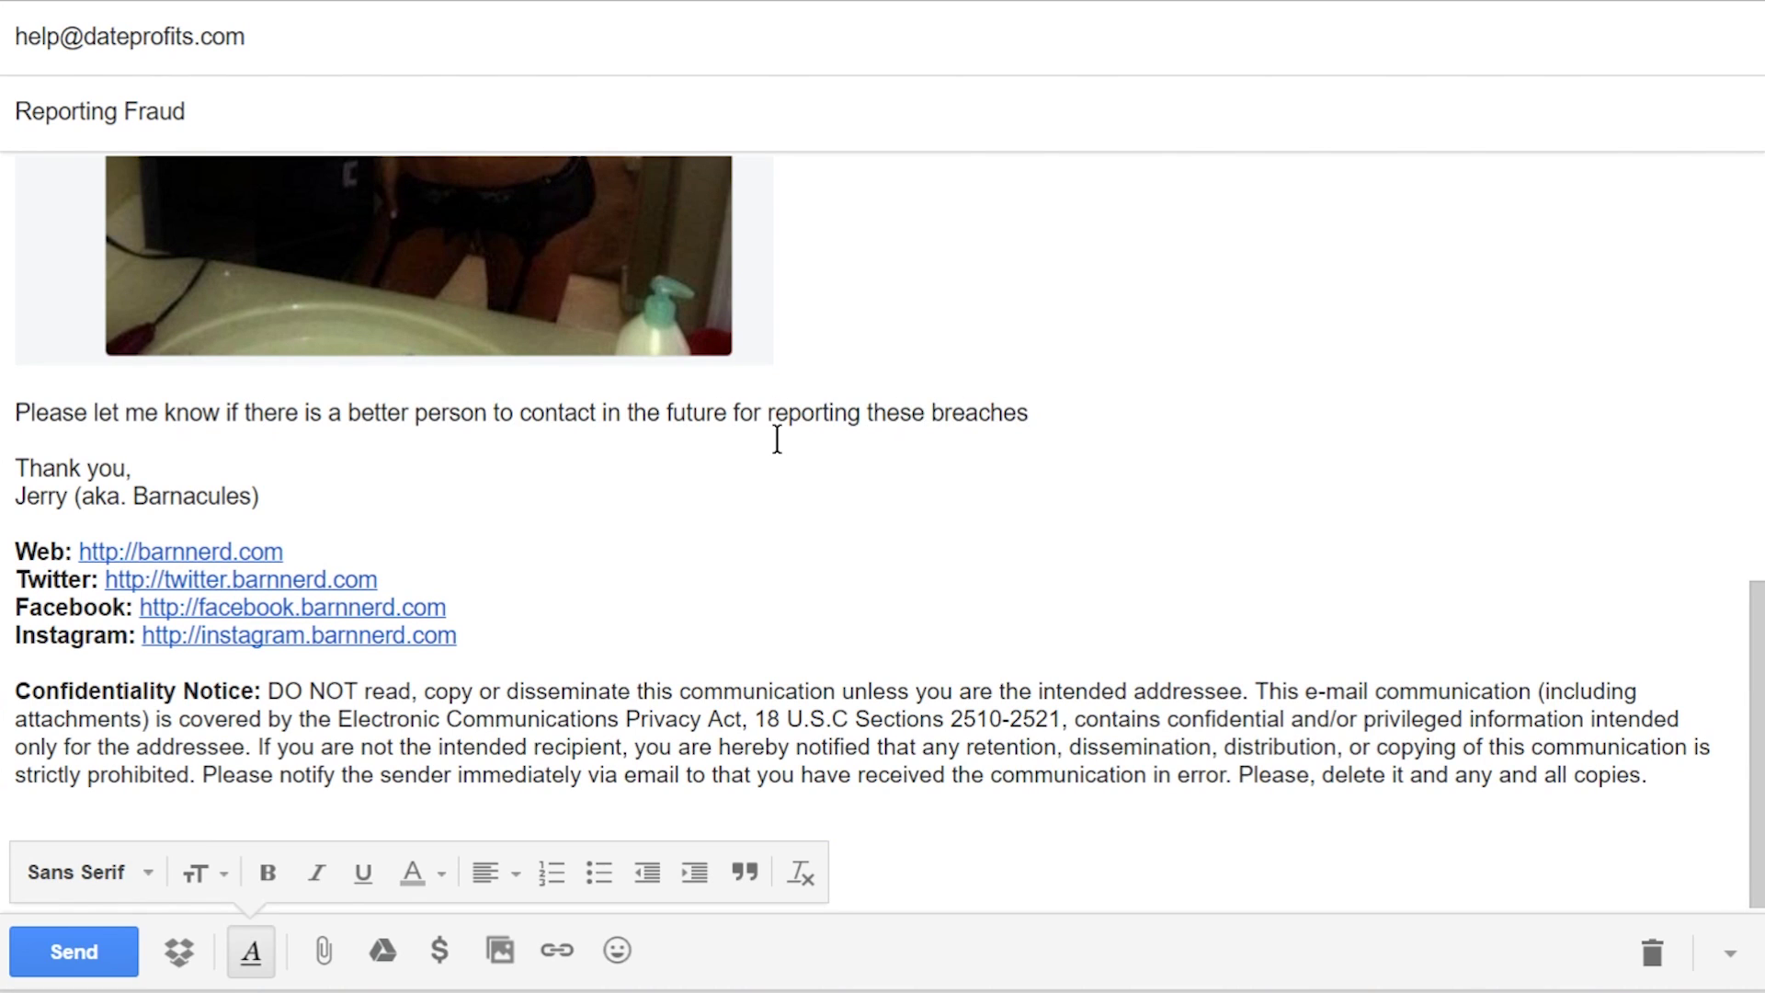
{"action": "key", "text": "BackSpace"}
{"action": "key", "text": "BackSpace"}
{"action": "key", "text": "BackSpace"}
{"action": "key", "text": "BackSpace"}
{"action": "key", "text": "BackSpace"}
{"action": "key", "text": "BackSpace"}
{"action": "key", "text": "BackSpace"}
{"action": "key", "text": "BackSpace"}
{"action": "key", "text": "BackSpace"}
{"action": "type", "text": "spamming "}
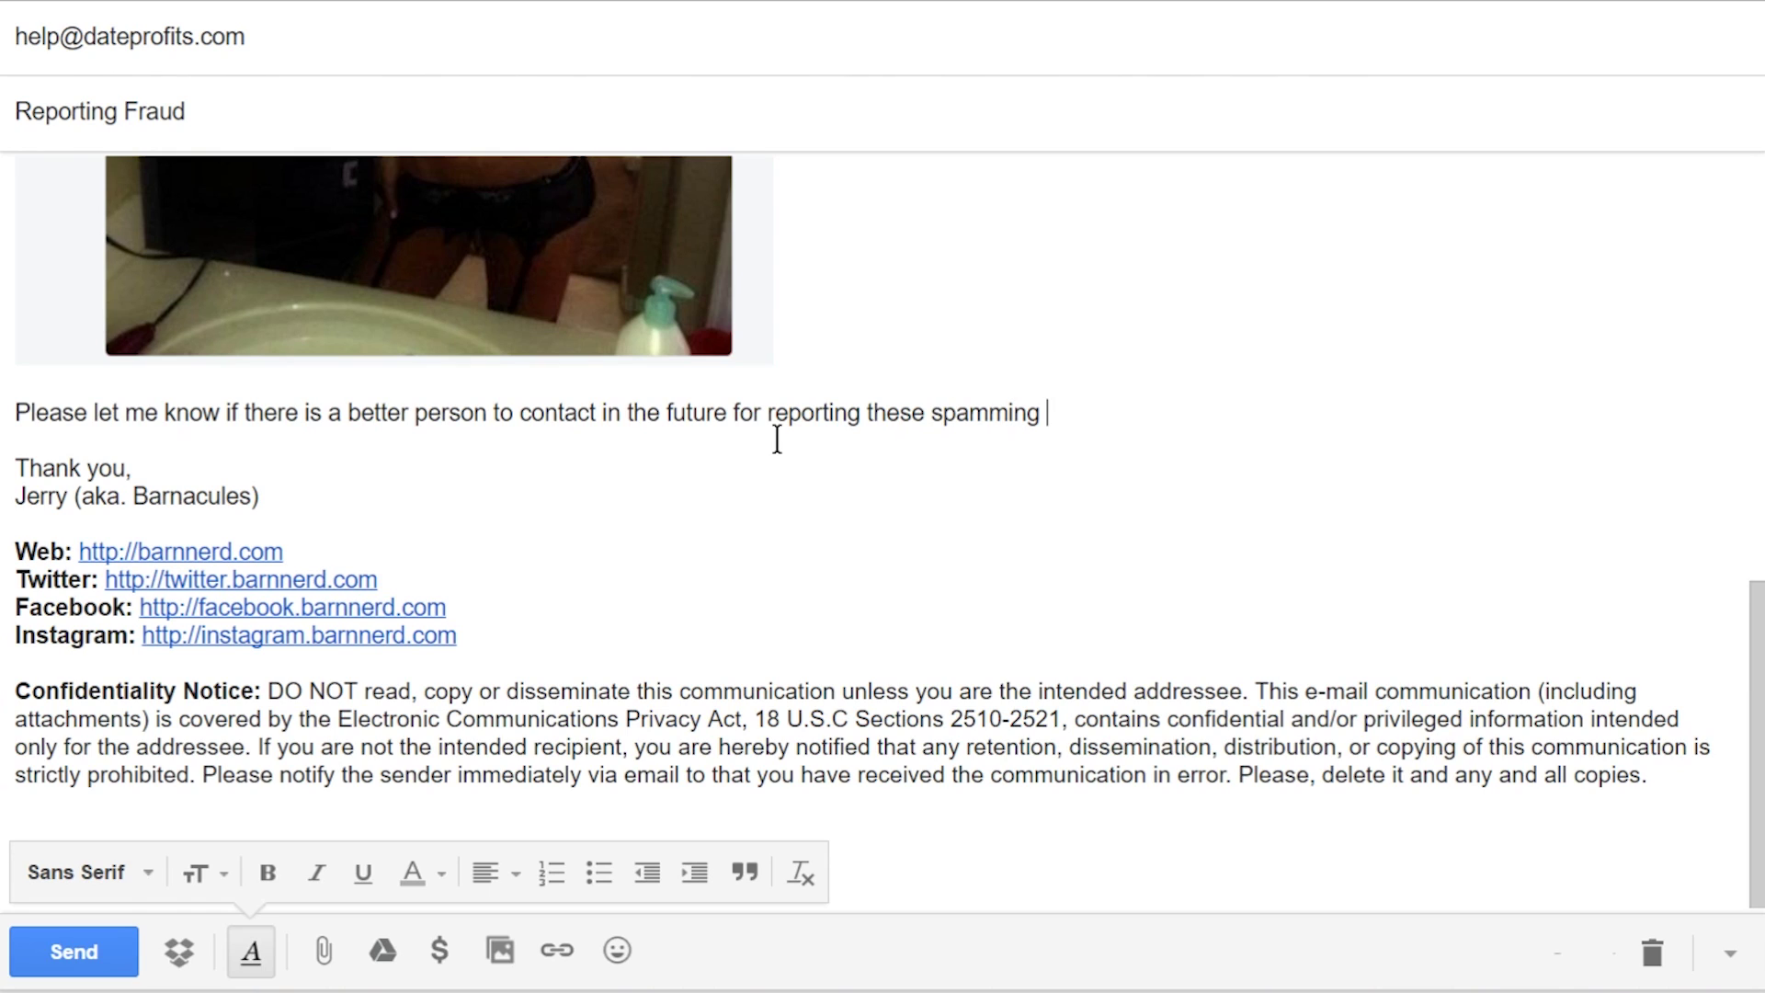
{"action": "type", "text": "bots"}
{"action": "key", "text": "BackSpace"}
{"action": "key", "text": "BackSpace"}
{"action": "key", "text": "BackSpace"}
{"action": "key", "text": "BackSpace"}
{"action": "key", "text": "BackSpace"}
{"action": "key", "text": "BackSpace"}
{"action": "key", "text": "BackSpace"}
{"action": "key", "text": "BackSpace"}
{"action": "key", "text": "BackSpace"}
{"action": "key", "text": "BackSpace"}
{"action": "key", "text": "BackSpace"}
{"action": "key", "text": "BackSpace"}
{"action": "key", "text": "BackSpace"}
{"action": "key", "text": "BackSpace"}
{"action": "type", "text": "misleading spamming bots"}
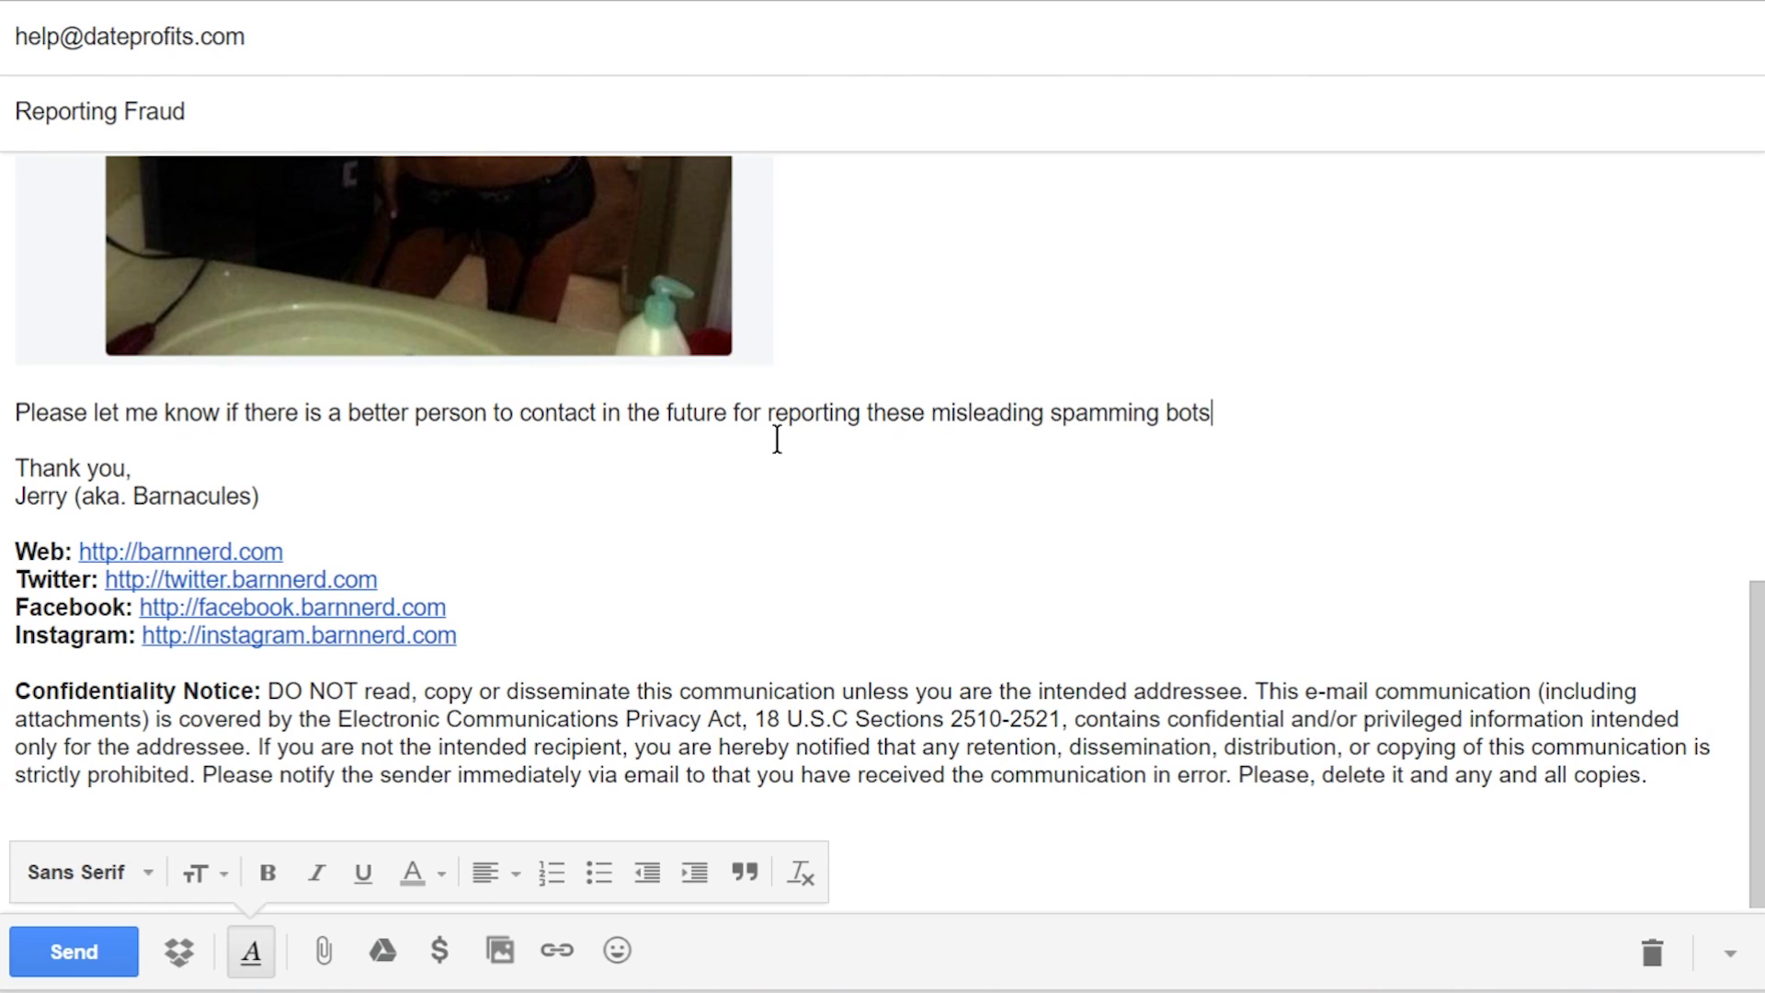
{"action": "type", "text": ", thank y"}
{"action": "key", "text": "BackSpace"}
{"action": "key", "text": "BackSpace"}
{"action": "key", "text": "BackSpace"}
{"action": "key", "text": "BackSpace"}
{"action": "key", "text": "BackSpace"}
{"action": "key", "text": "BackSpace"}
{"action": "key", "text": "BackSpace"}
{"action": "key", "text": "BackSpace"}
{"action": "key", "text": "BackSpace"}
{"action": "type", "text": "."}
{"action": "mouse_move", "coordinate": [1651, 776]}
{"action": "left_mouse_down"}
{"action": "mouse_move", "coordinate": [579, 630]}
{"action": "mouse_move", "coordinate": [6, 524]}
{"action": "mouse_move", "coordinate": [5, 437]}
{"action": "left_mouse_up"}
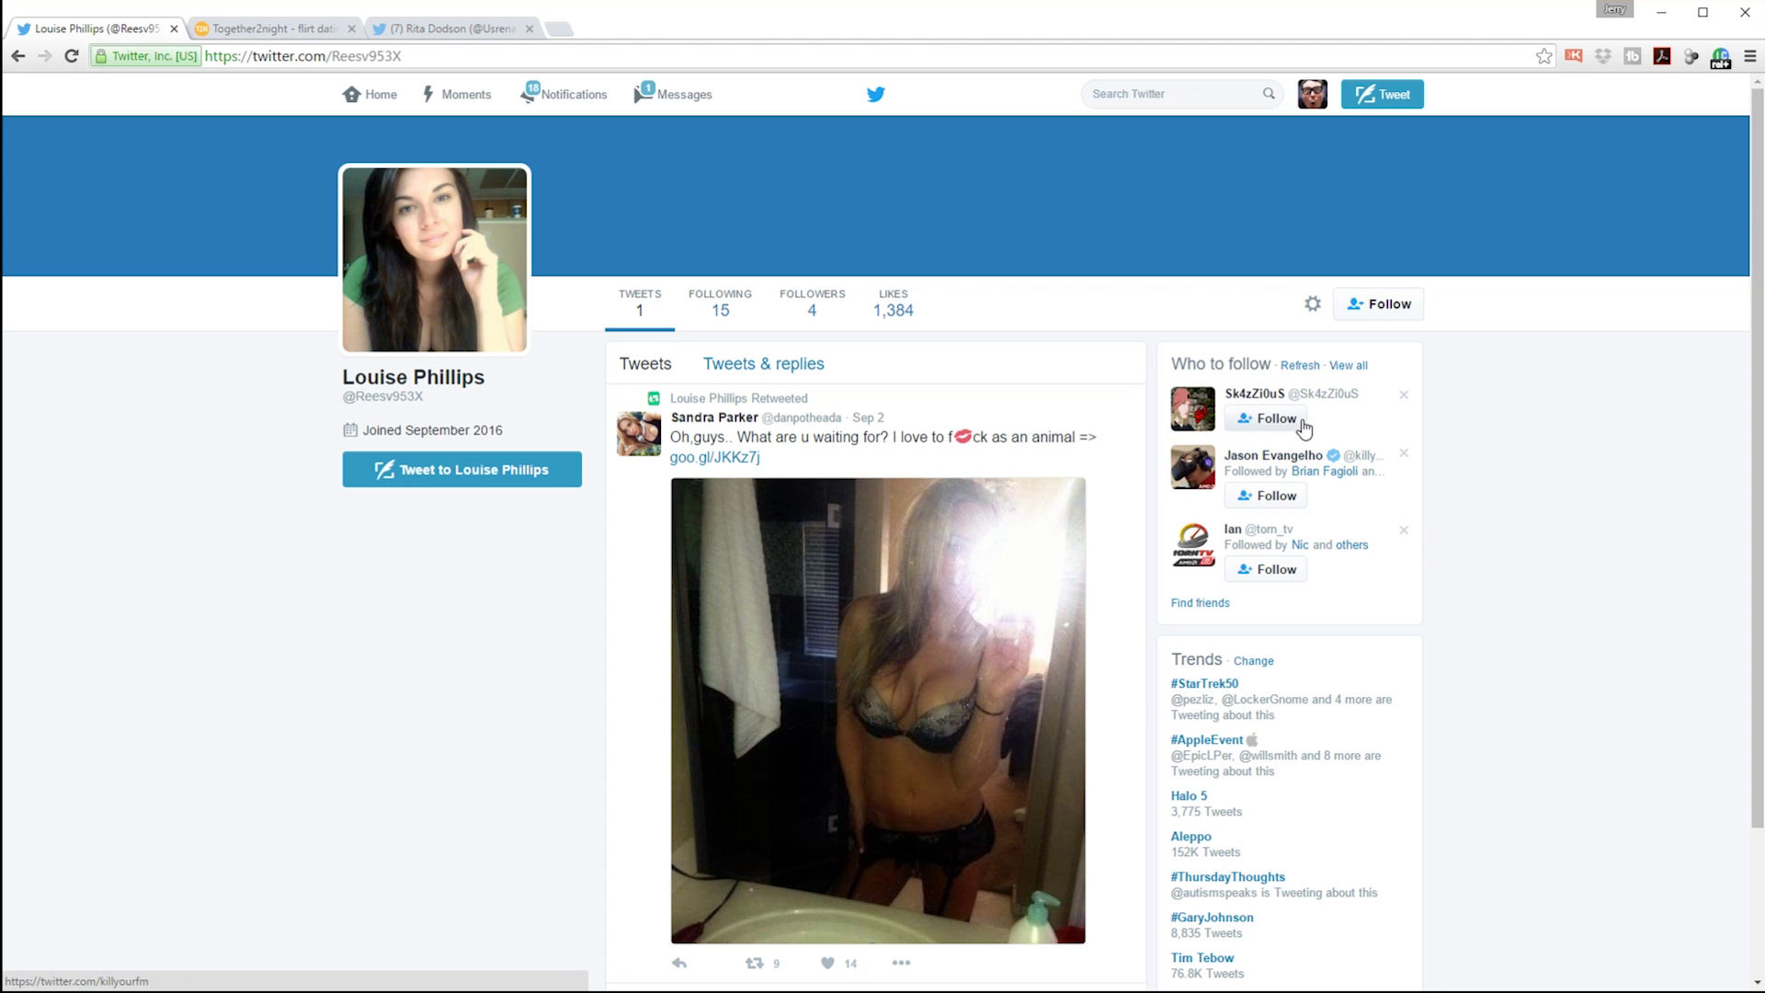
Step: Report the spam account from its profile gear menu with a reason, then block it
{"action": "left_click", "coordinate": [1313, 304]}
{"action": "left_click", "coordinate": [1199, 461]}
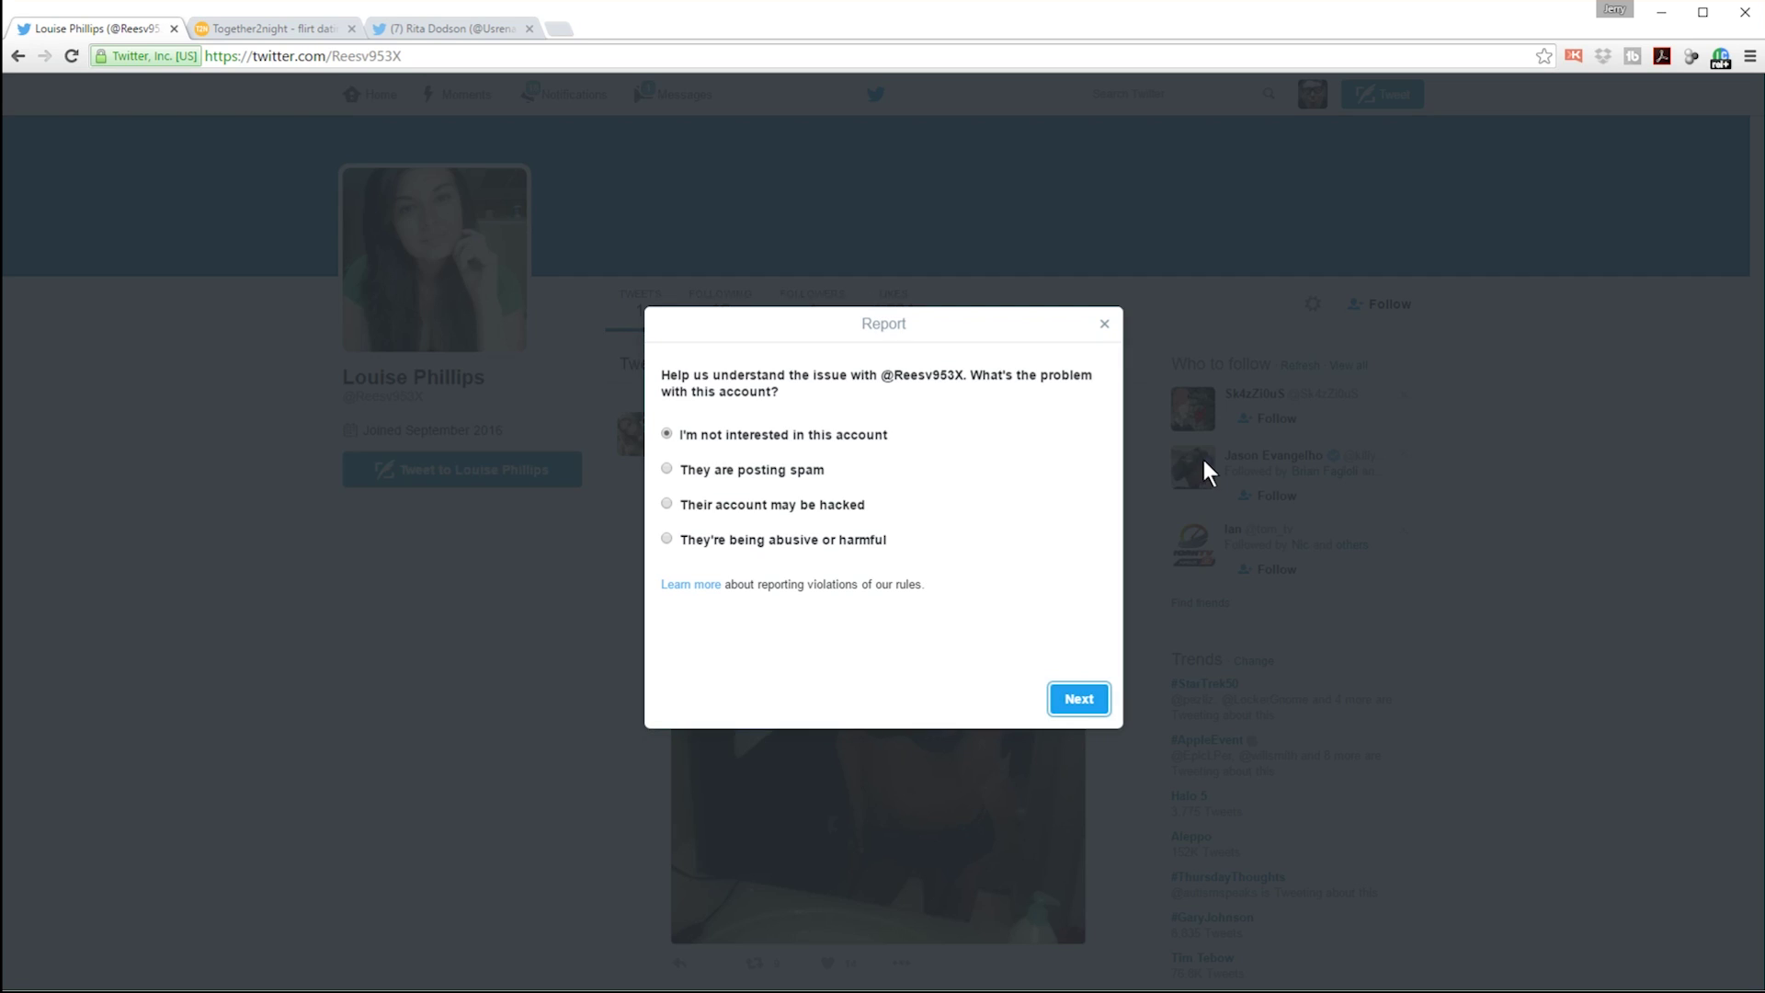
{"action": "left_click", "coordinate": [667, 508]}
{"action": "left_click", "coordinate": [1088, 709]}
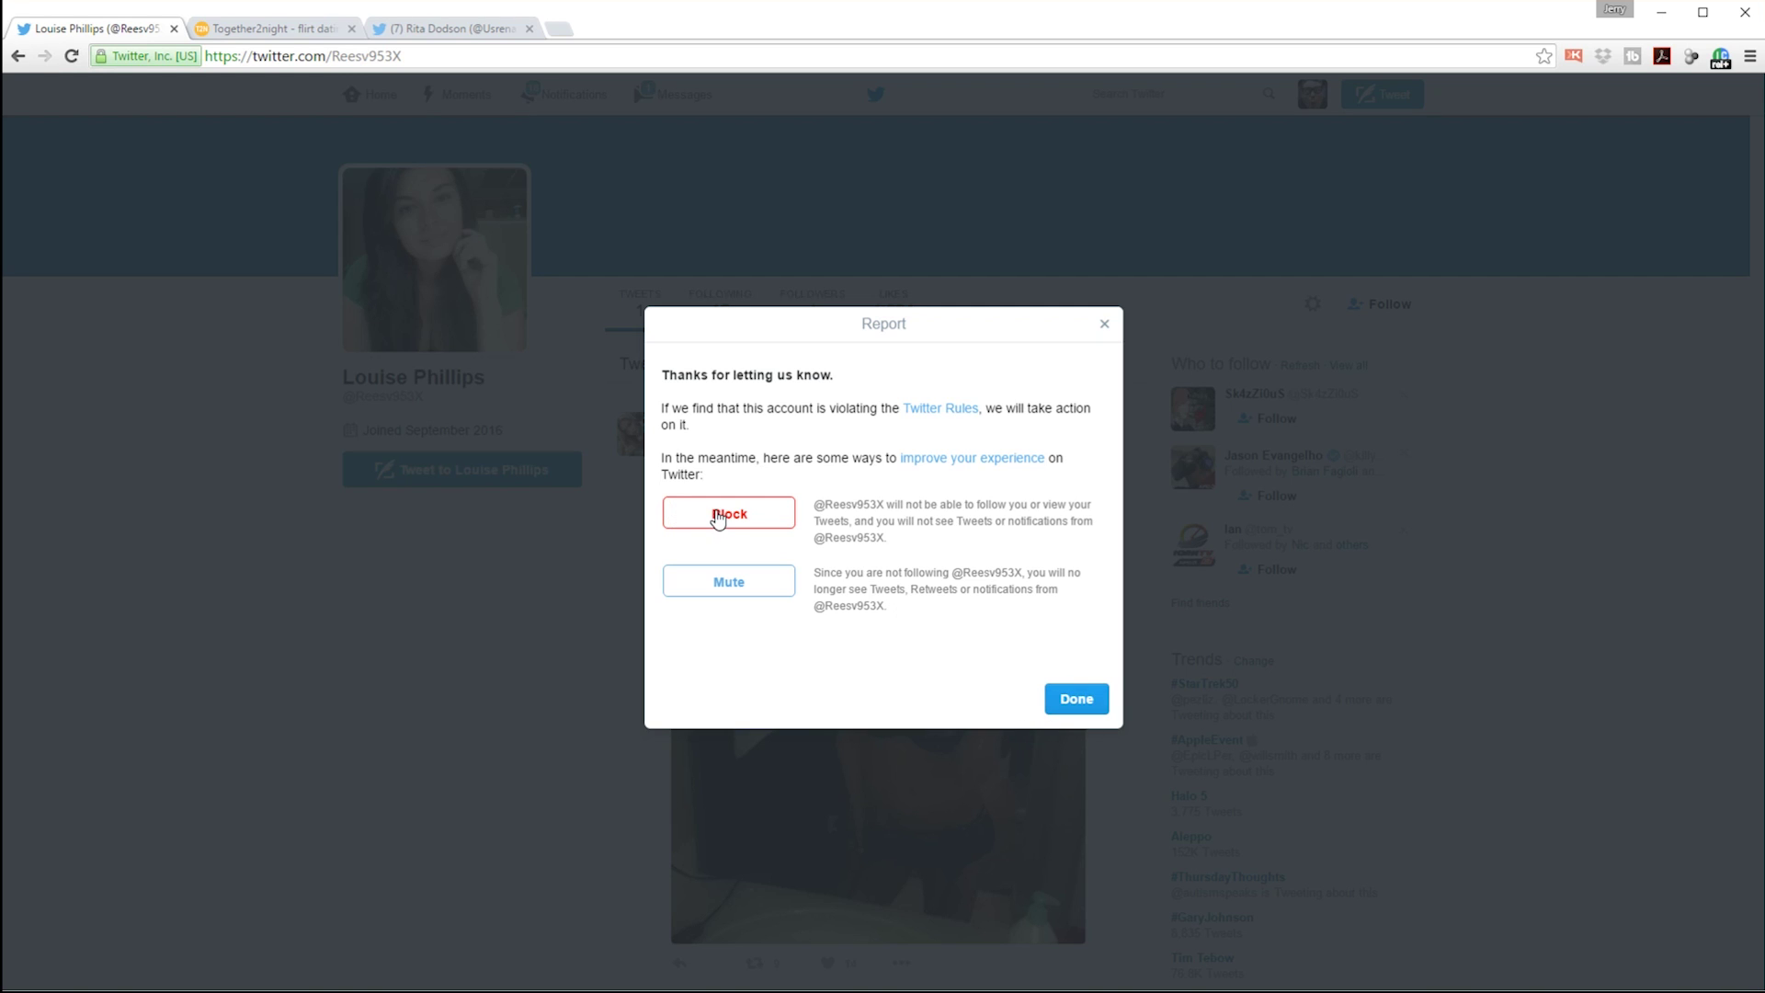
{"action": "left_click", "coordinate": [716, 511]}
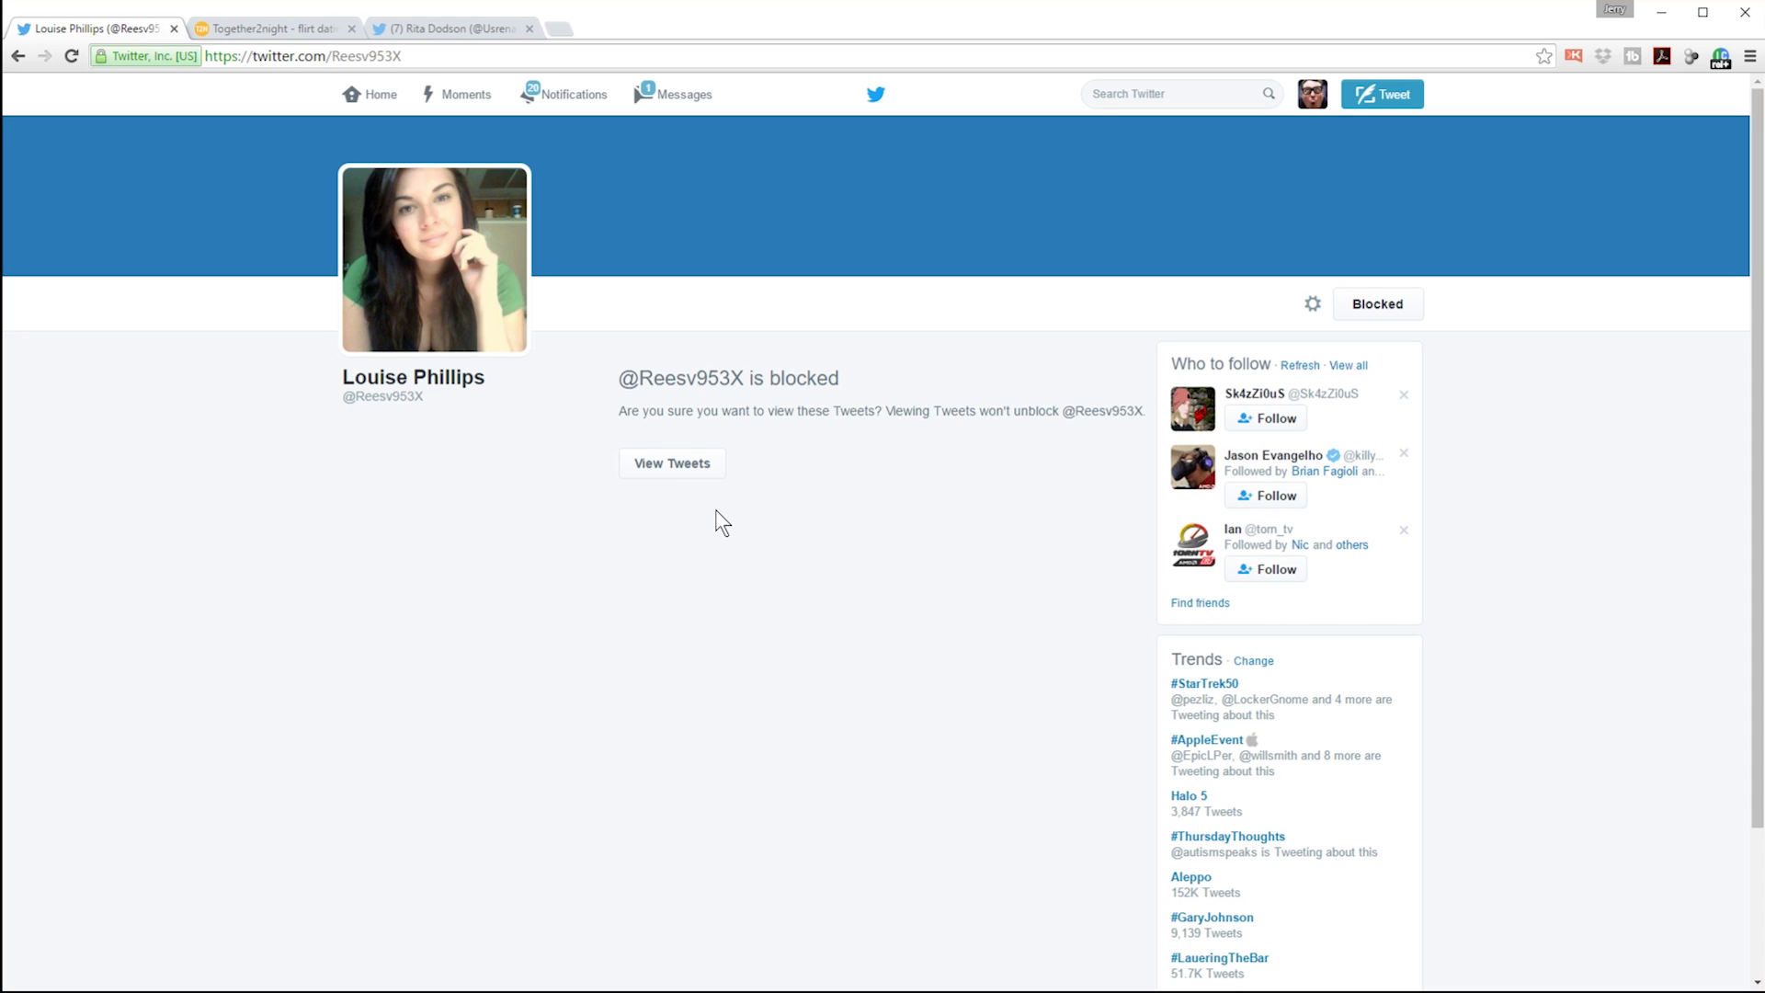
Step: Open the Twitter notifications feed and scroll through the latest notifications
{"action": "left_click", "coordinate": [589, 111]}
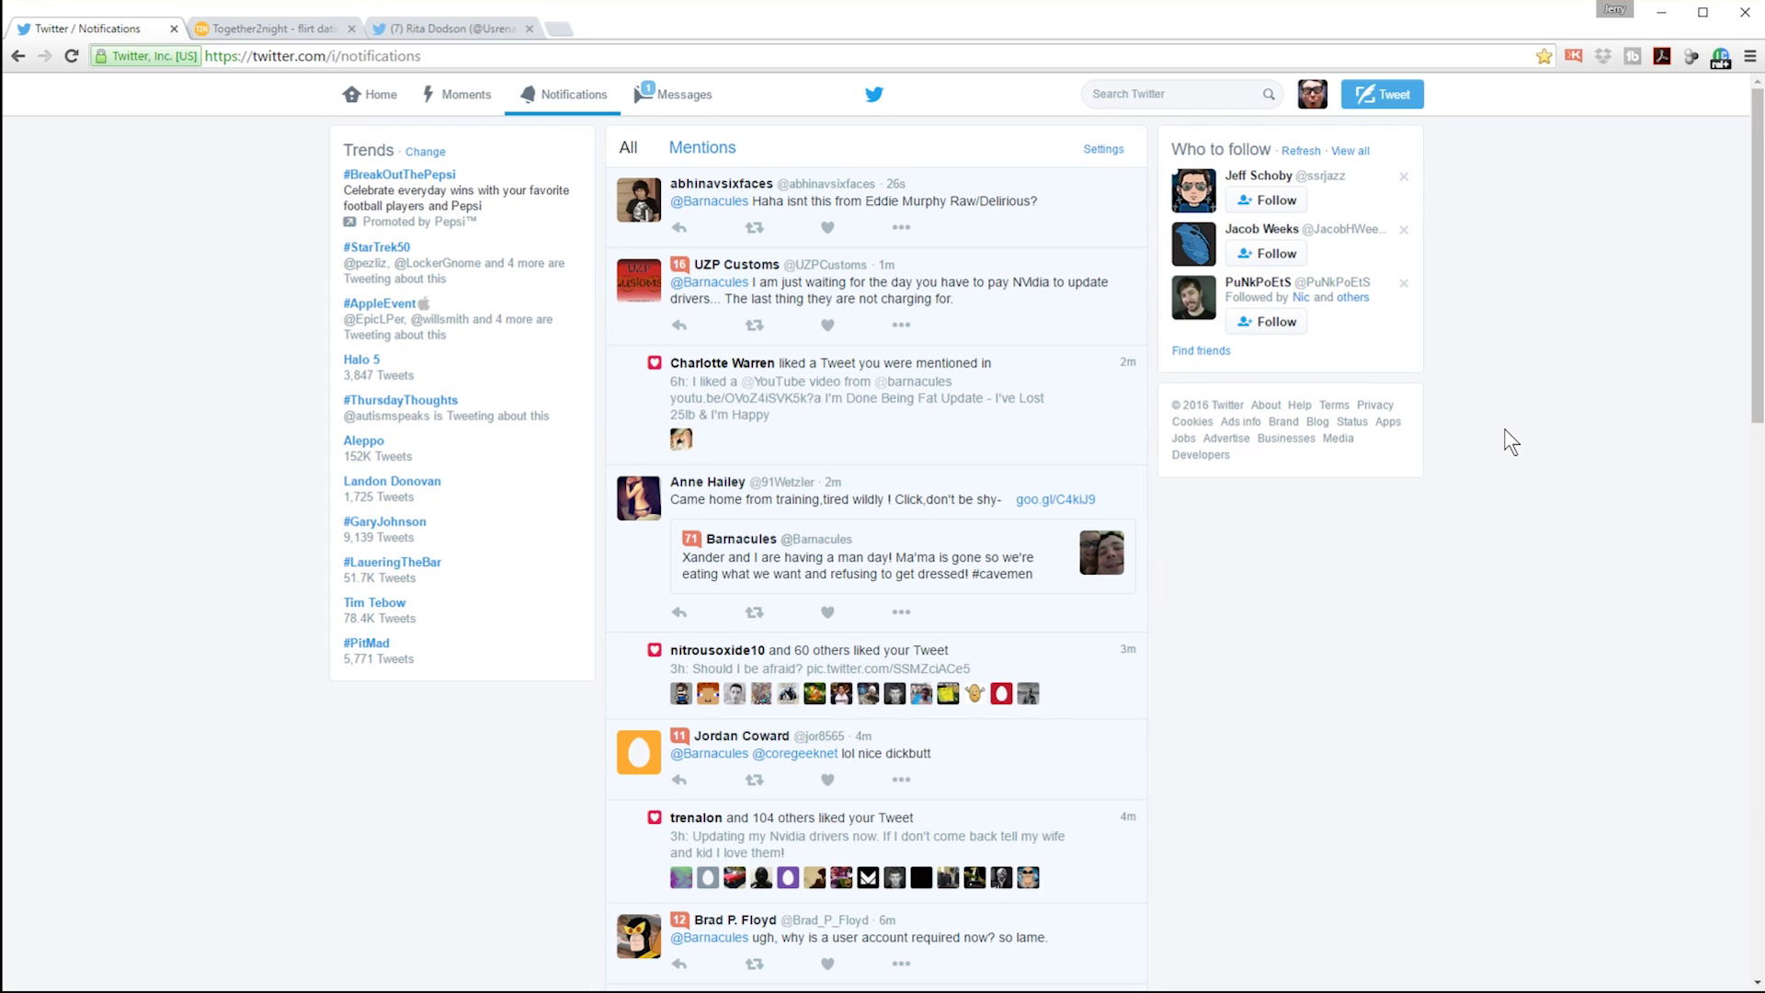
{"action": "scroll", "coordinate": [1504, 428], "scroll_direction": "down", "scroll_amount": 3}
{"action": "scroll", "coordinate": [1508, 446], "scroll_direction": "up", "scroll_amount": 3}
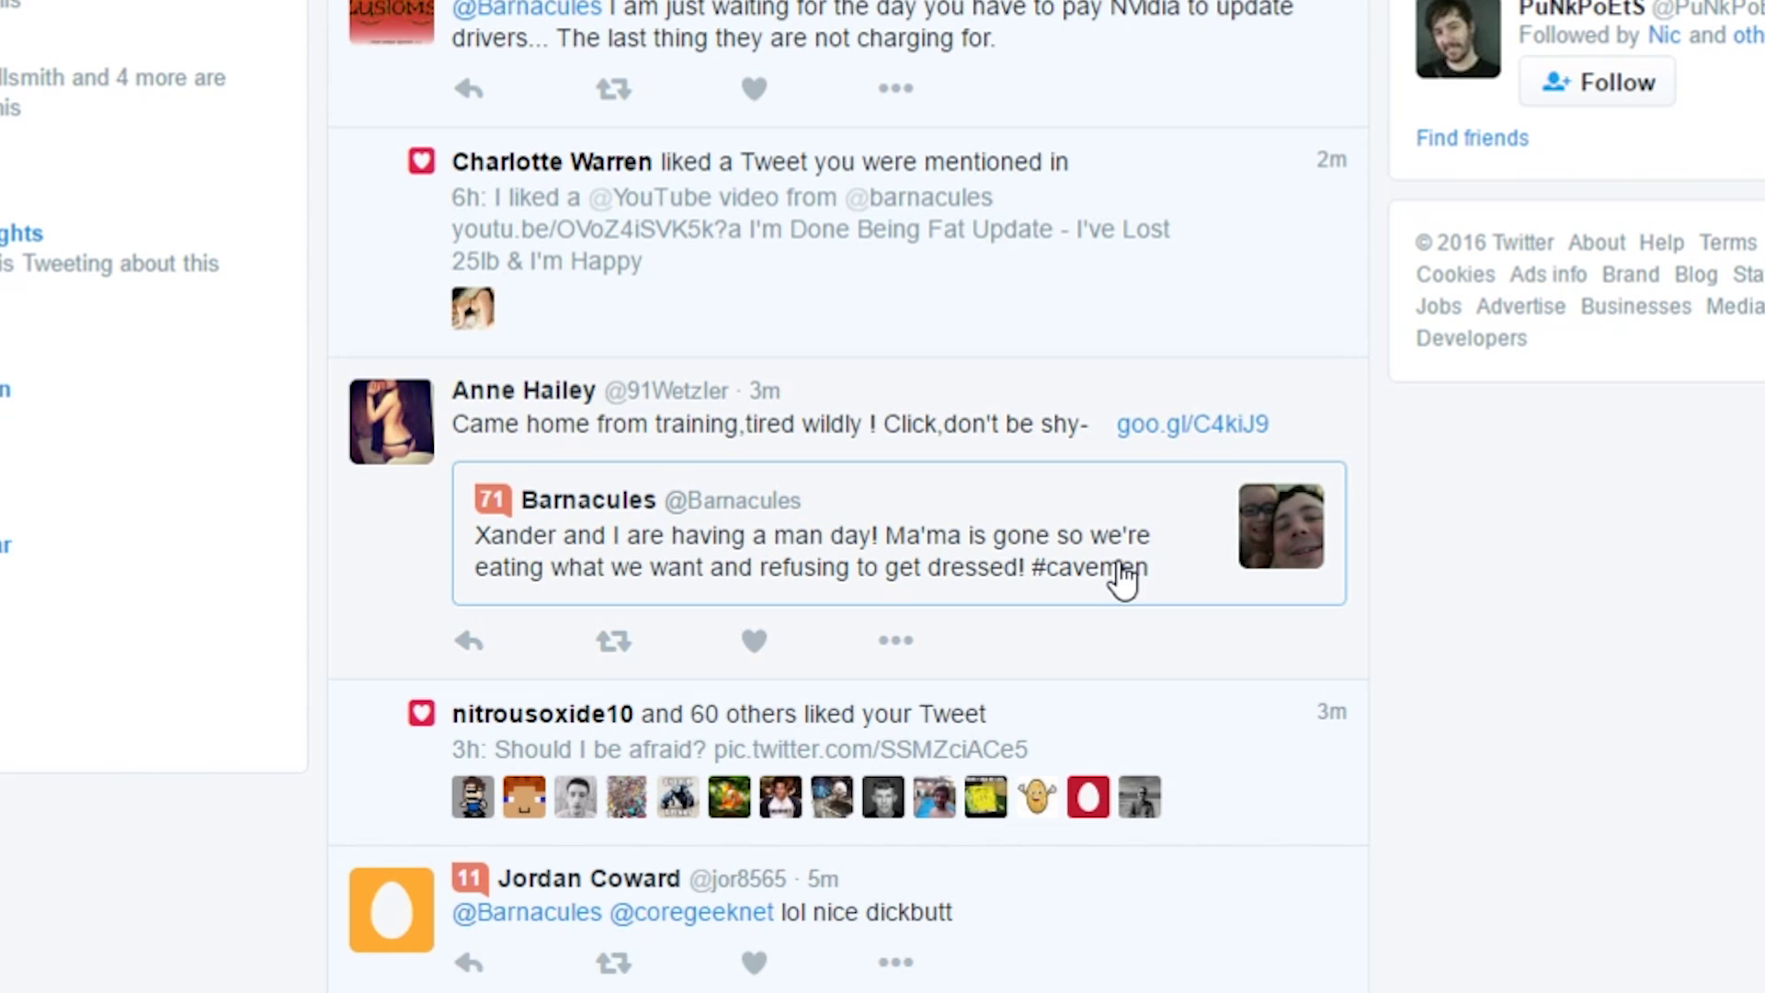
Step: Open the next spammer's profile and its pinned goo.gl short link in a new tab
{"action": "left_click", "coordinate": [391, 422]}
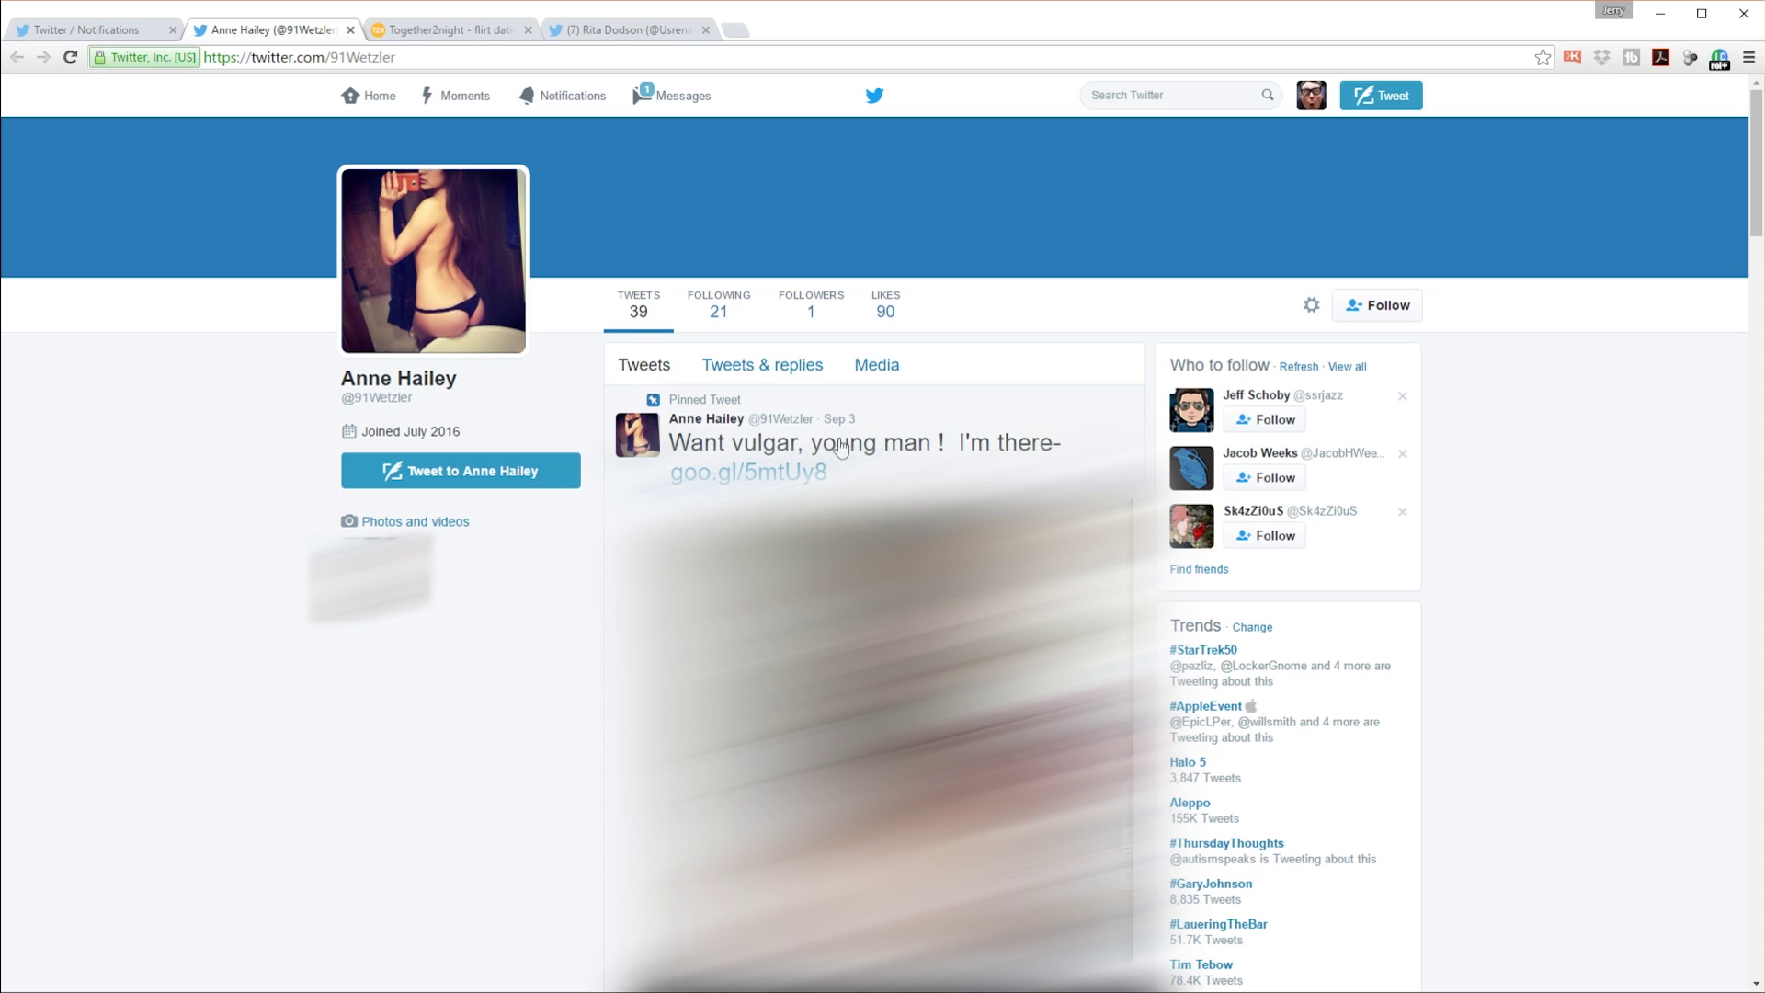
{"action": "middle_click", "coordinate": [763, 473]}
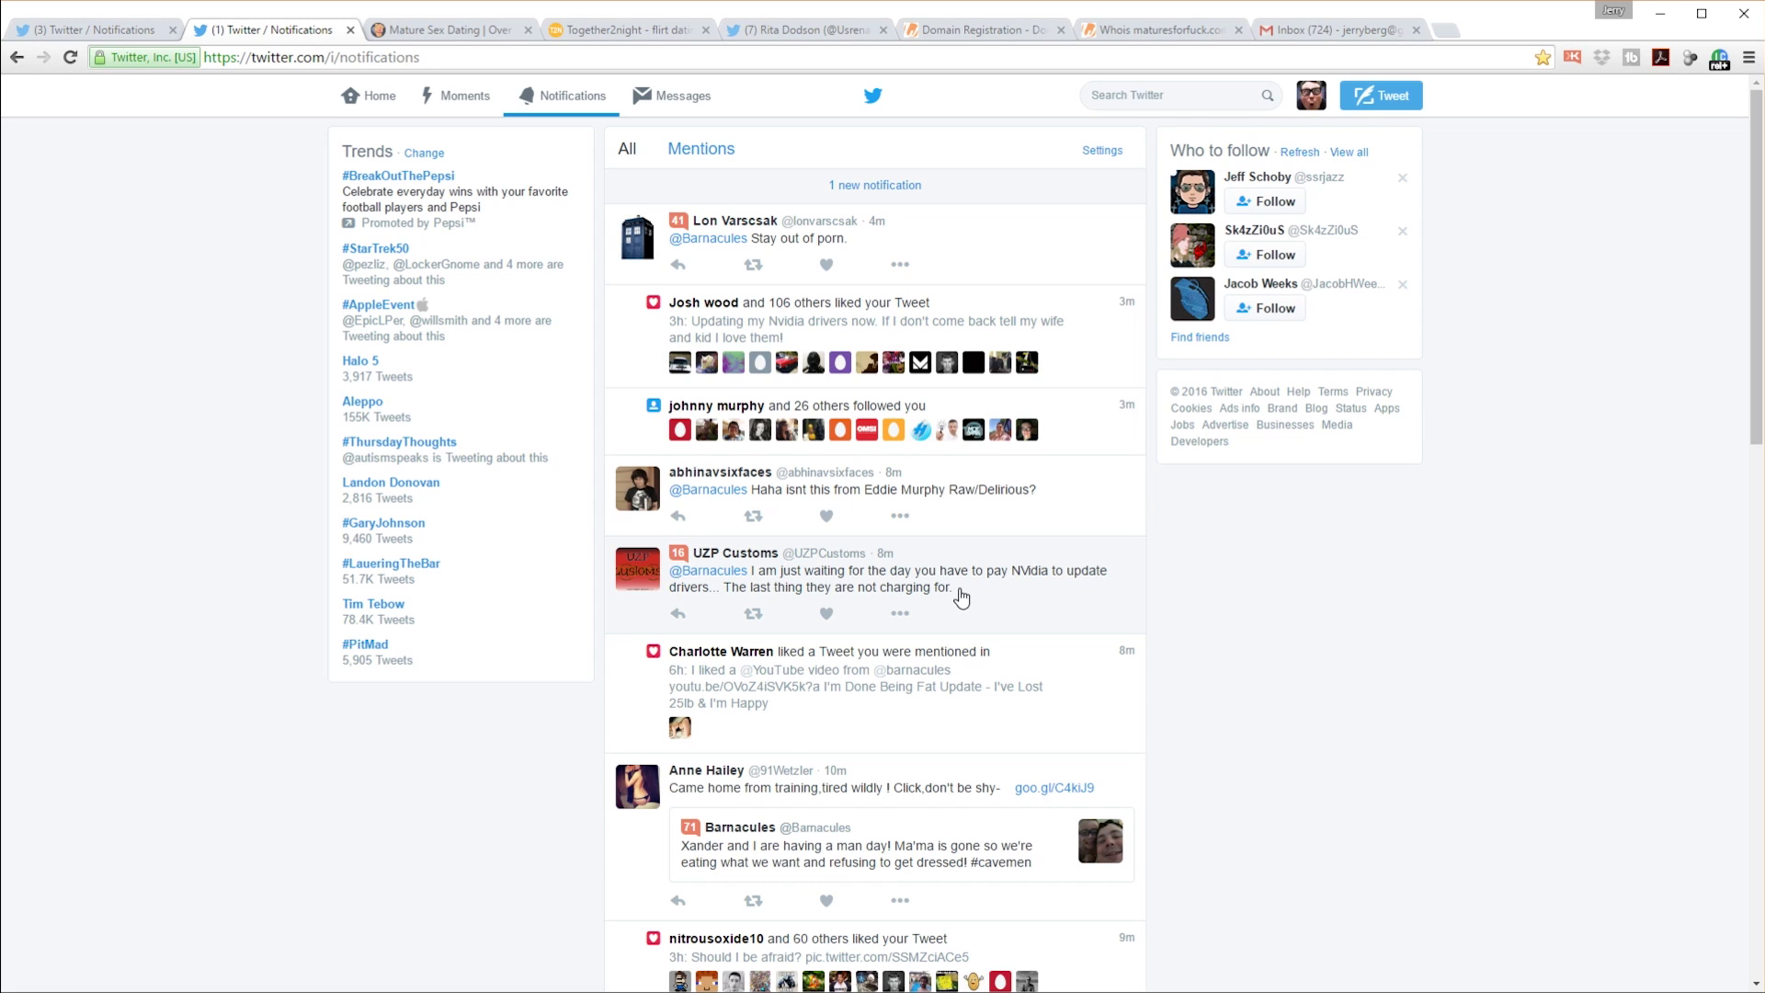
Step: Load the '1 new notification' into the feed
{"action": "left_click", "coordinate": [896, 184]}
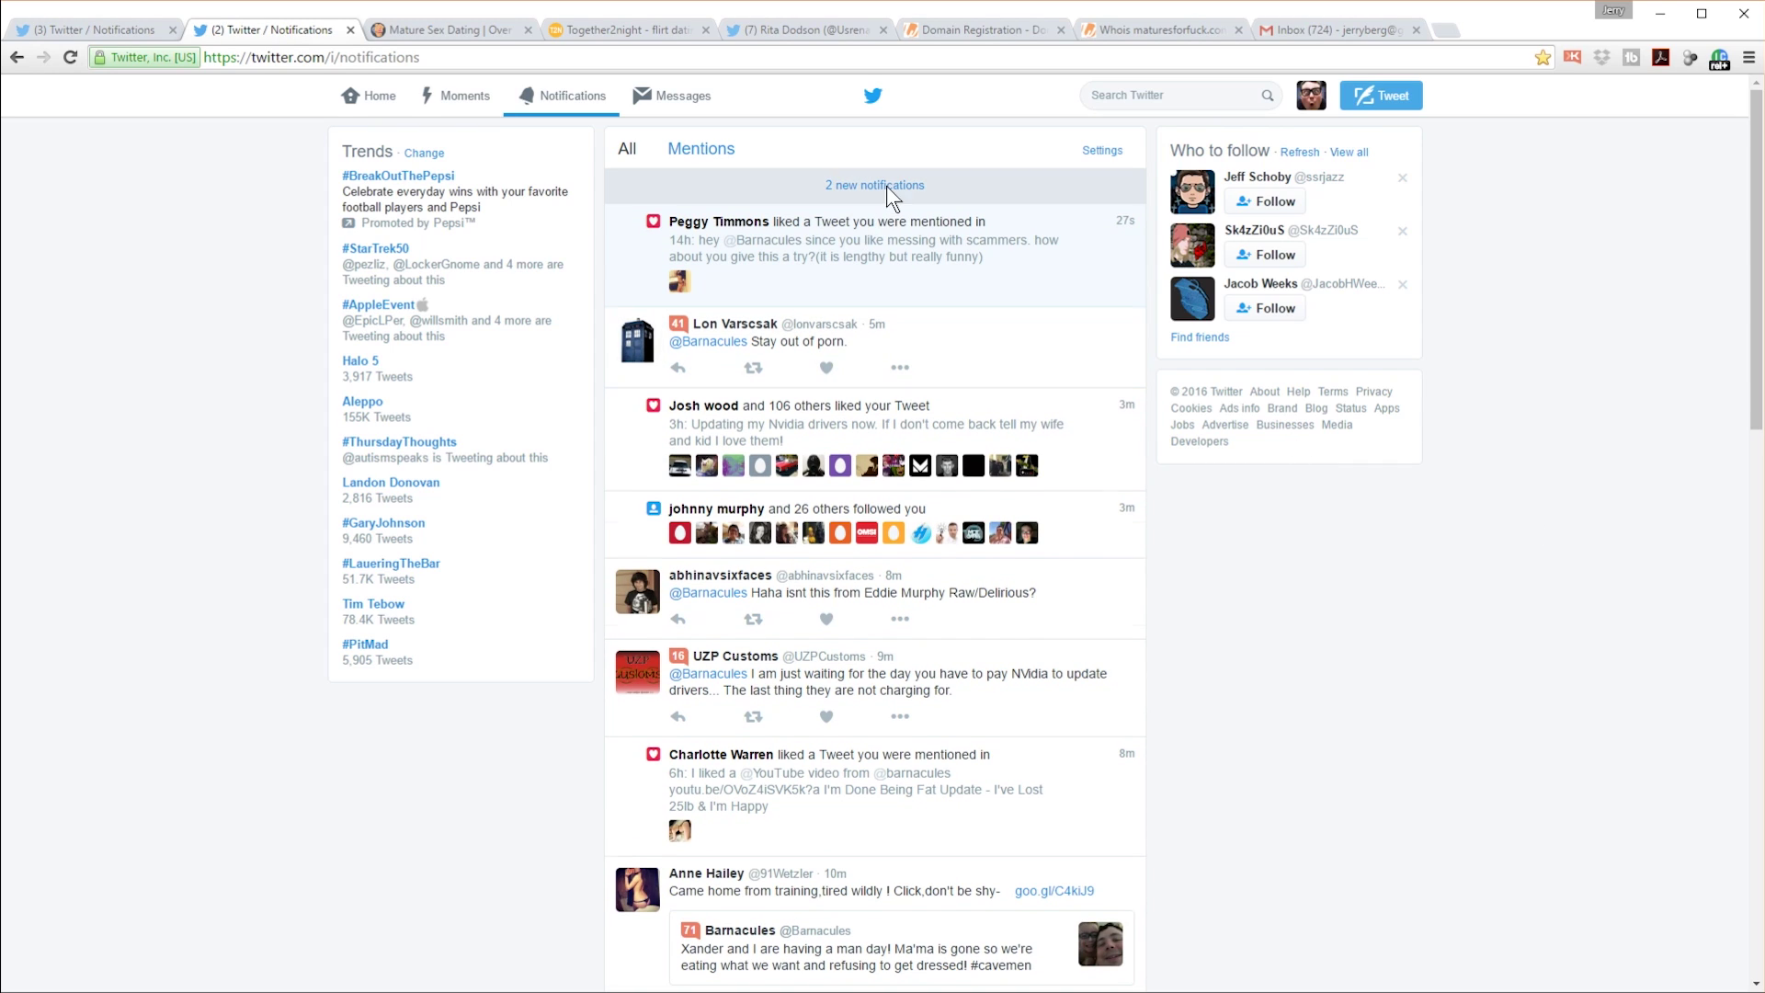
Step: Load the '2 new notifications', a new follower and a like, into the feed
{"action": "left_click", "coordinate": [884, 186]}
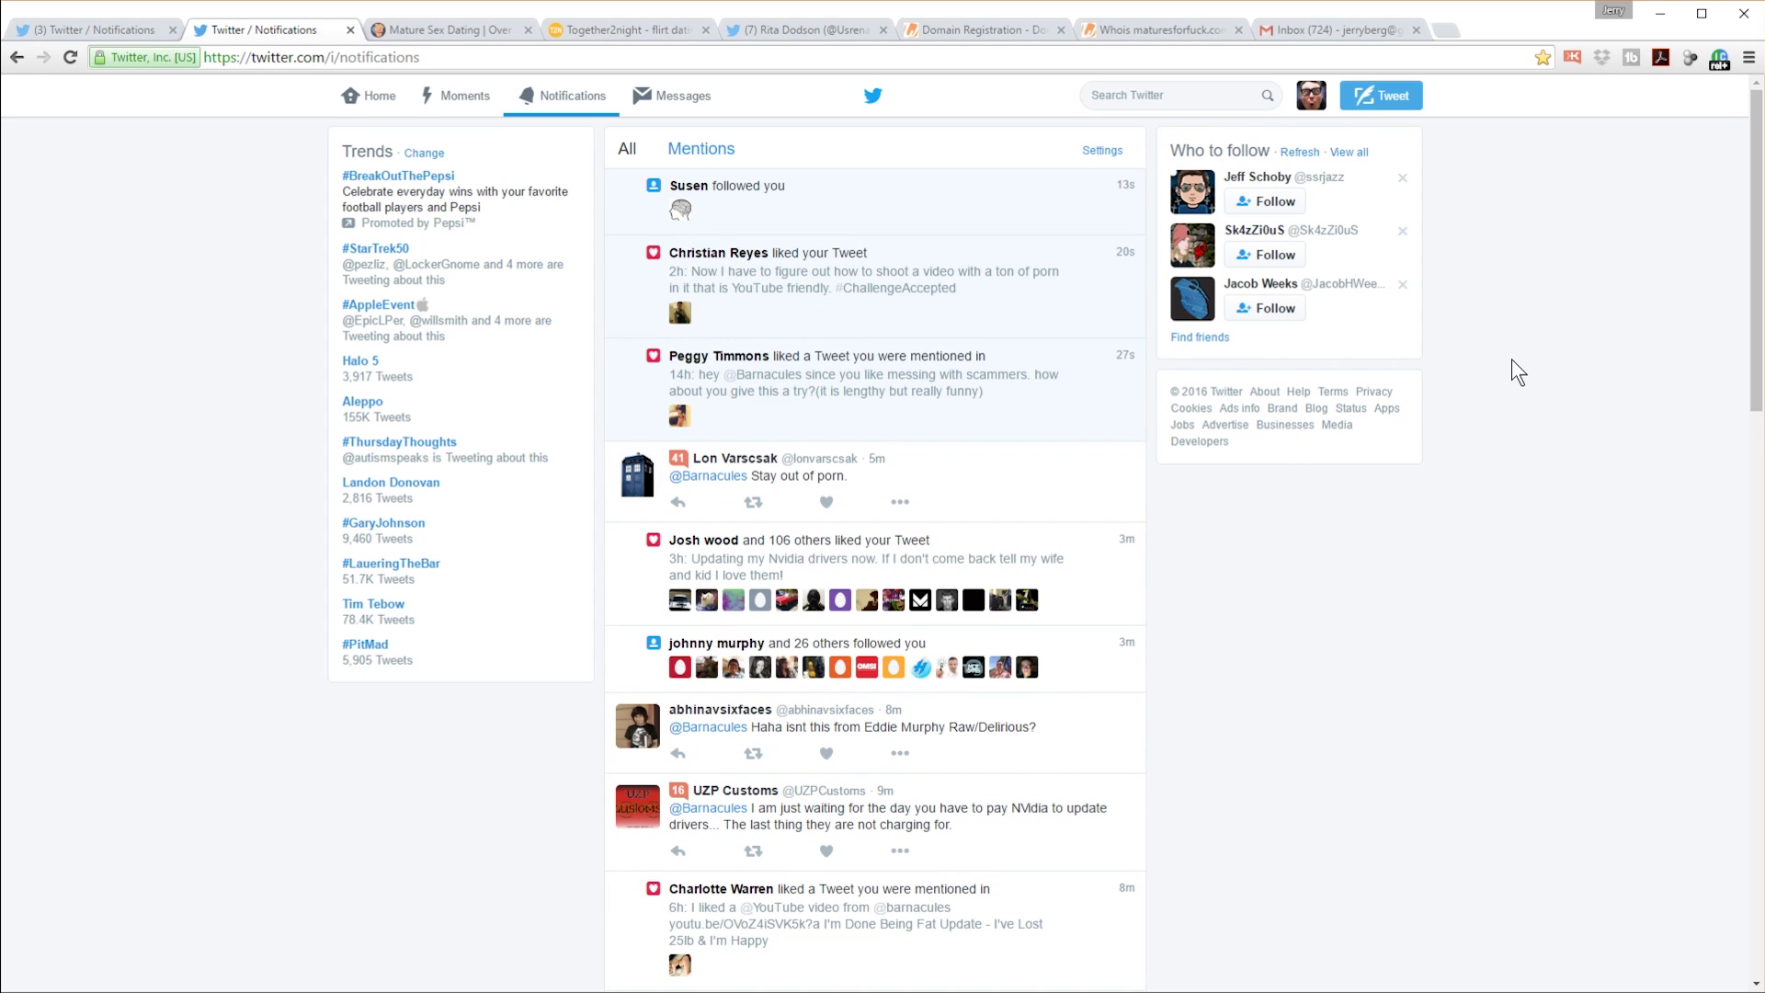